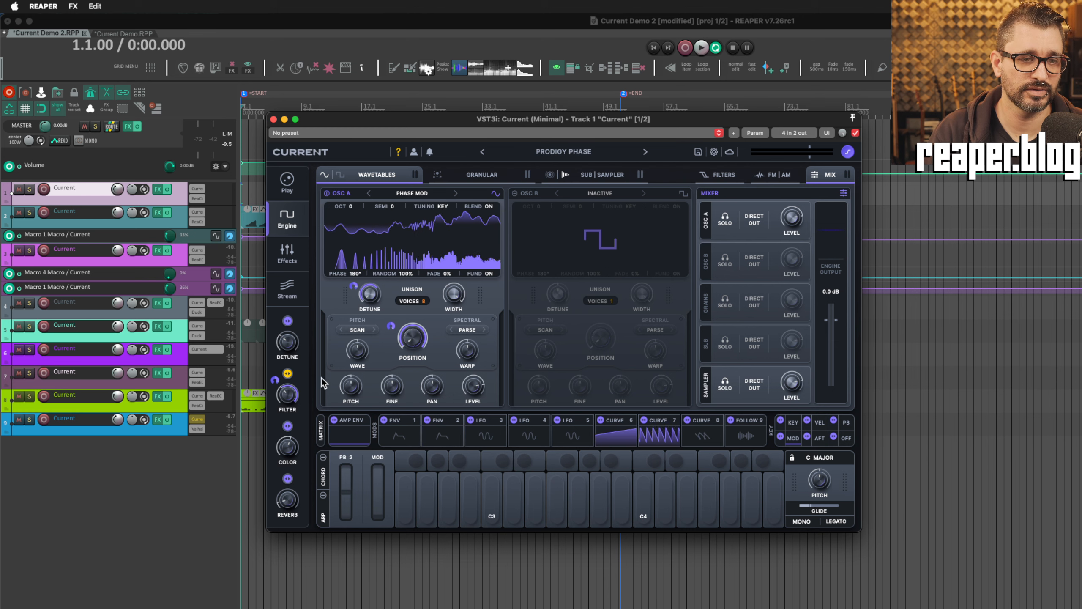
Step: Look over the synth's Effects page and browse the preset packs on its Stream page
click(286, 253)
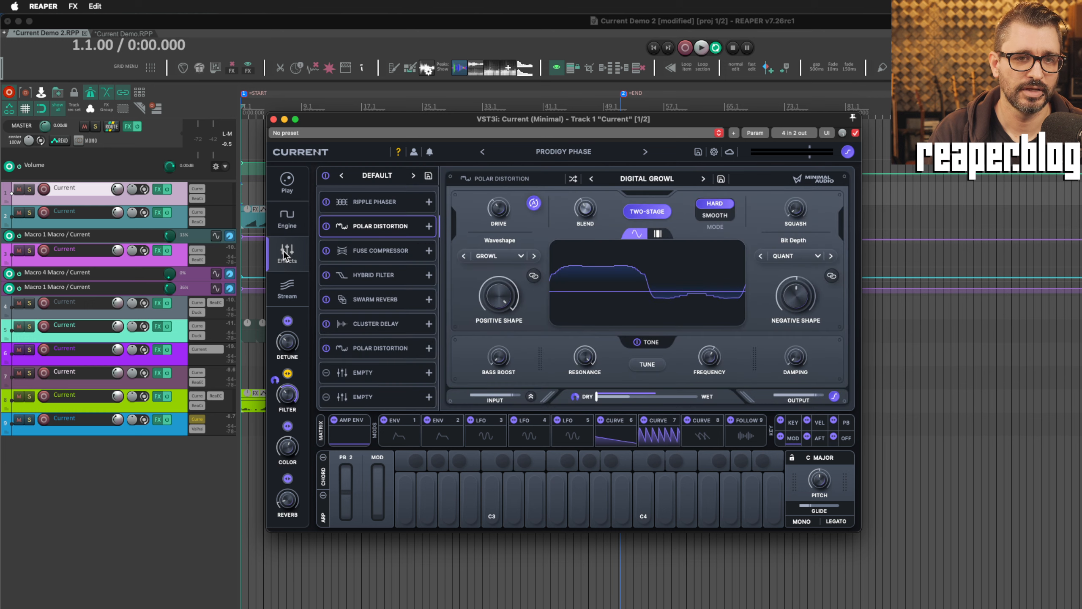
click(287, 292)
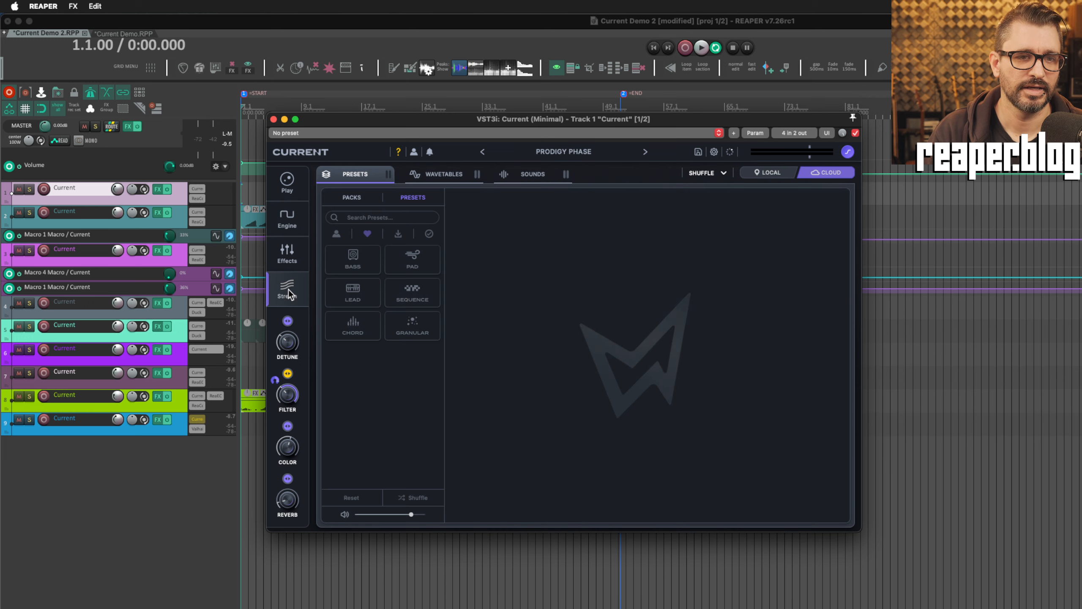
click(351, 197)
scroll(530, 474, down, 2)
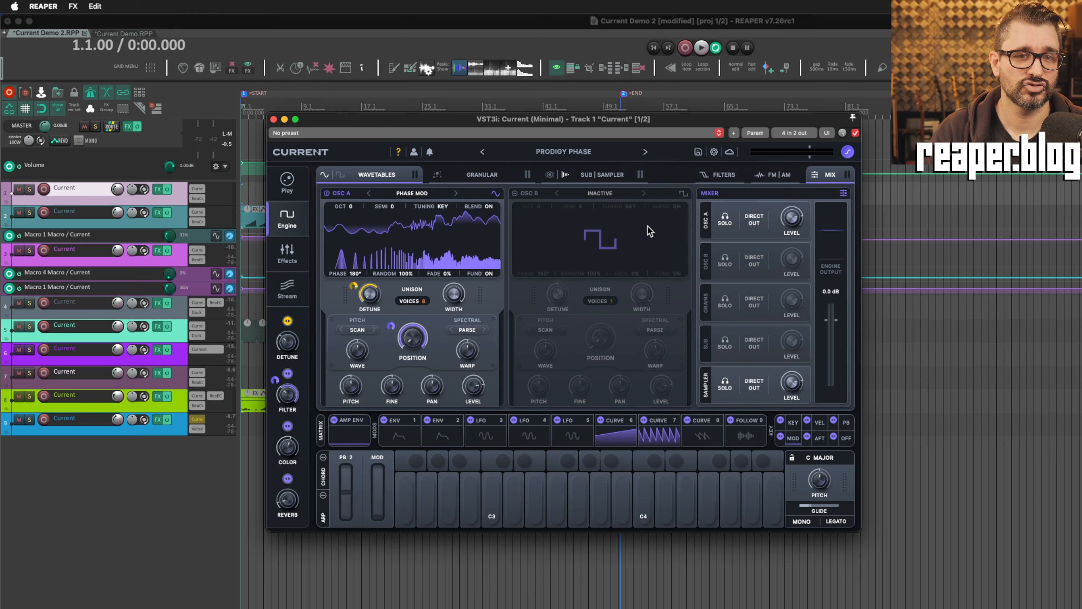
Step: Look through the Granular and Sub/Sampler engines, the modulation matrix and the chord generator, and close track 1's plugin window
click(494, 178)
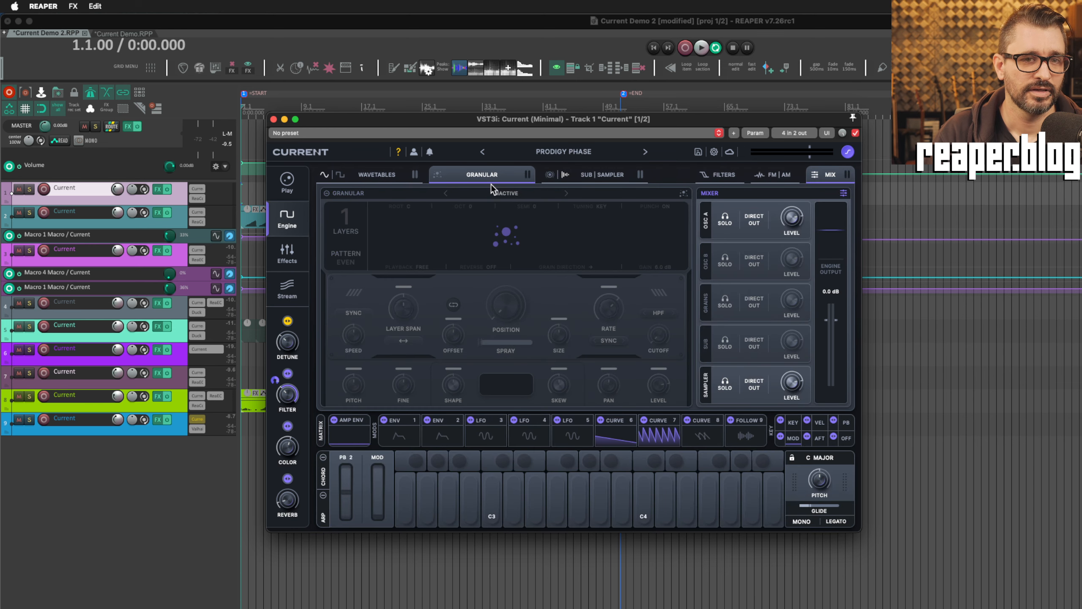
click(596, 179)
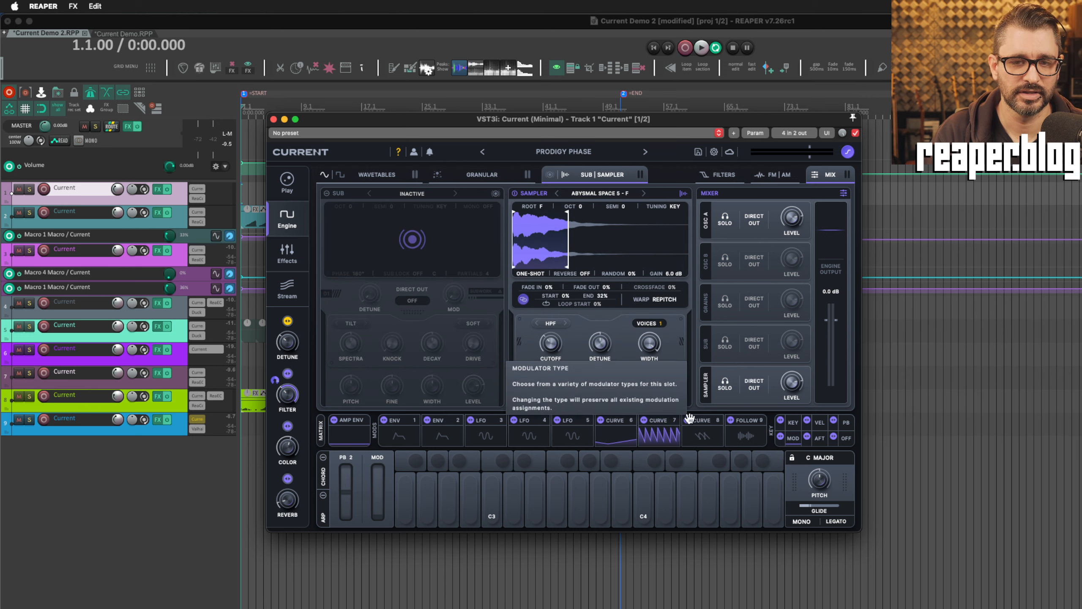
click(321, 432)
click(322, 431)
click(322, 479)
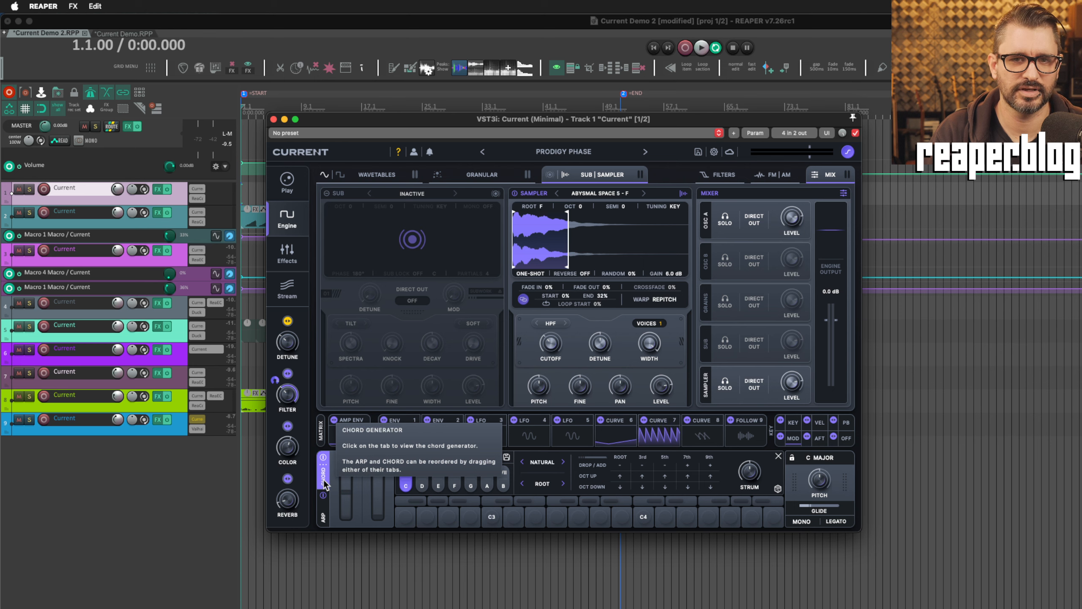
click(273, 119)
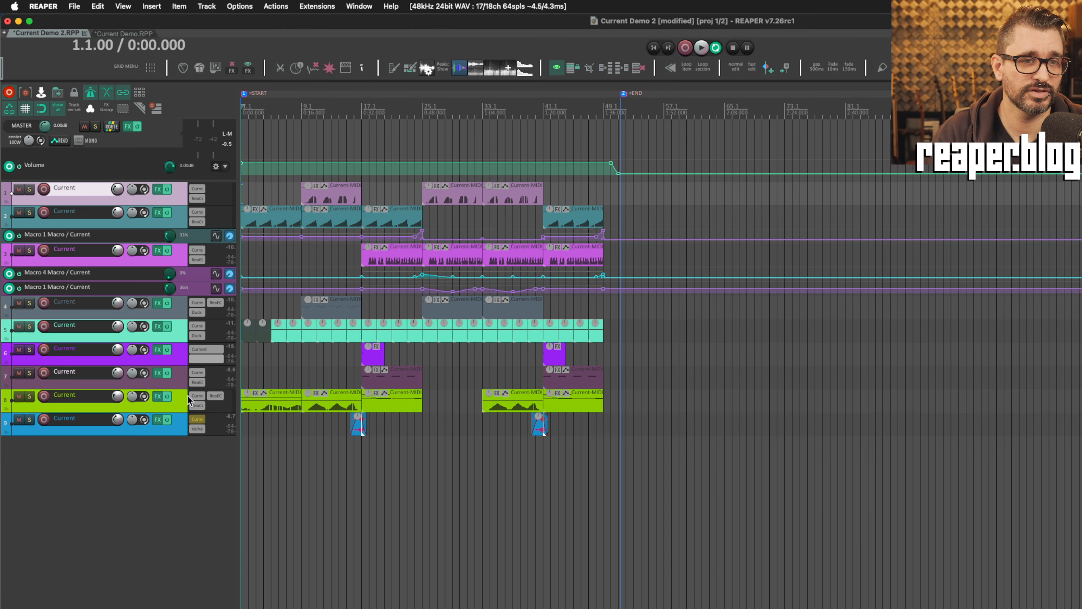
Step: Deselect all tracks and play the arrangement from the project start
click(164, 469)
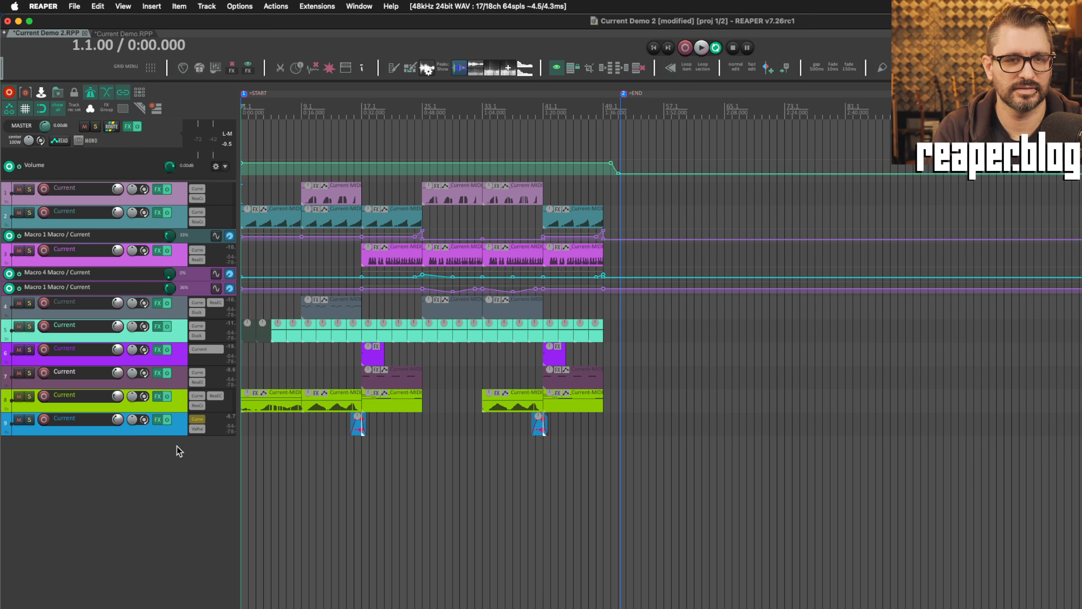
key(space)
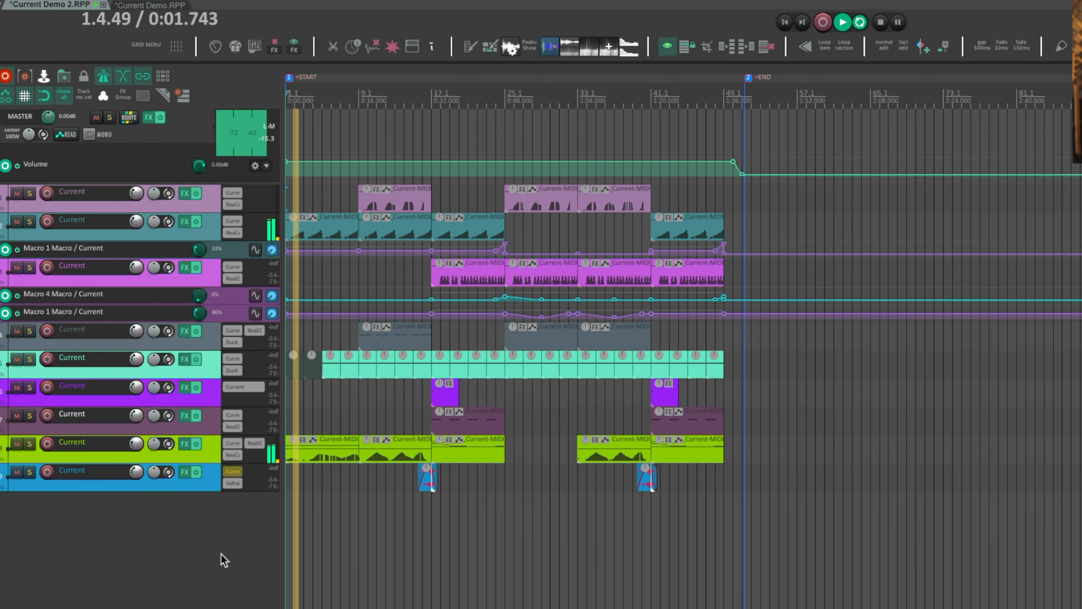
scroll(232, 555, up, 1)
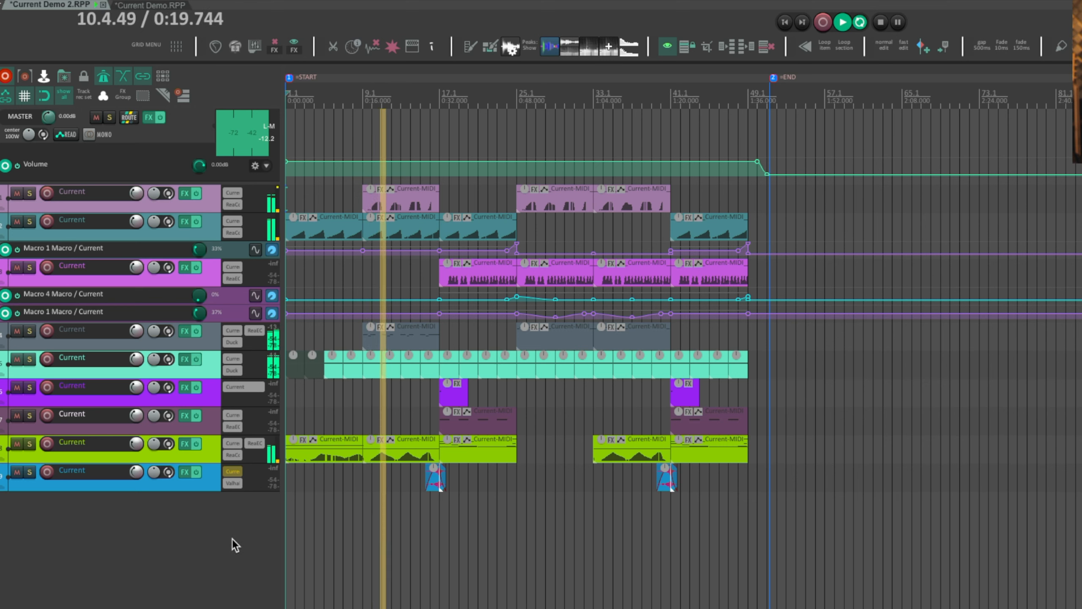
Step: View the Current instances on tracks 5 and 8 during playback, closing each plugin window after viewing
click(235, 355)
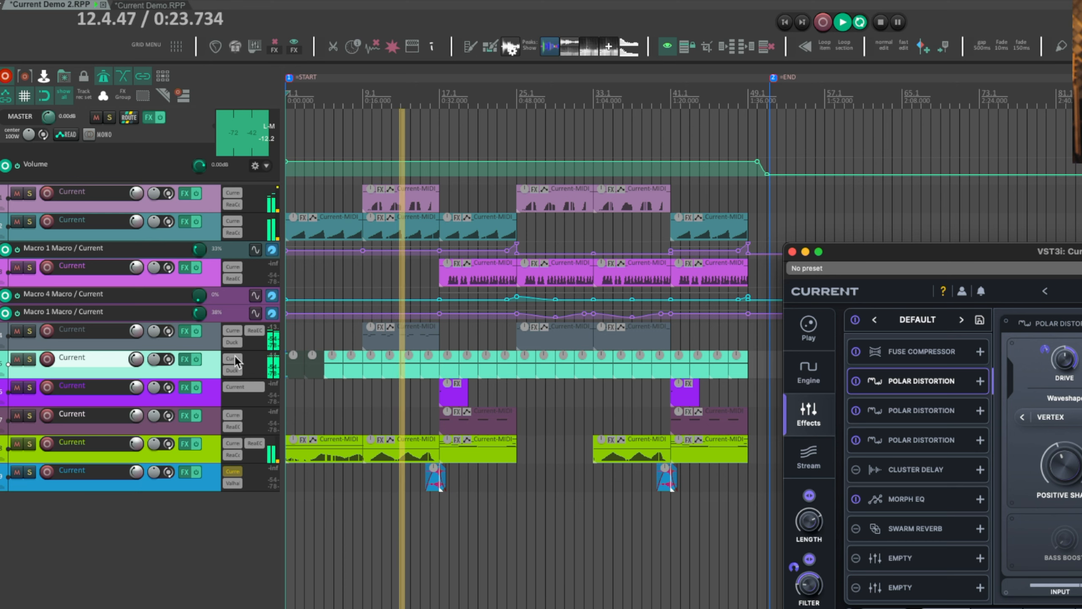
click(235, 355)
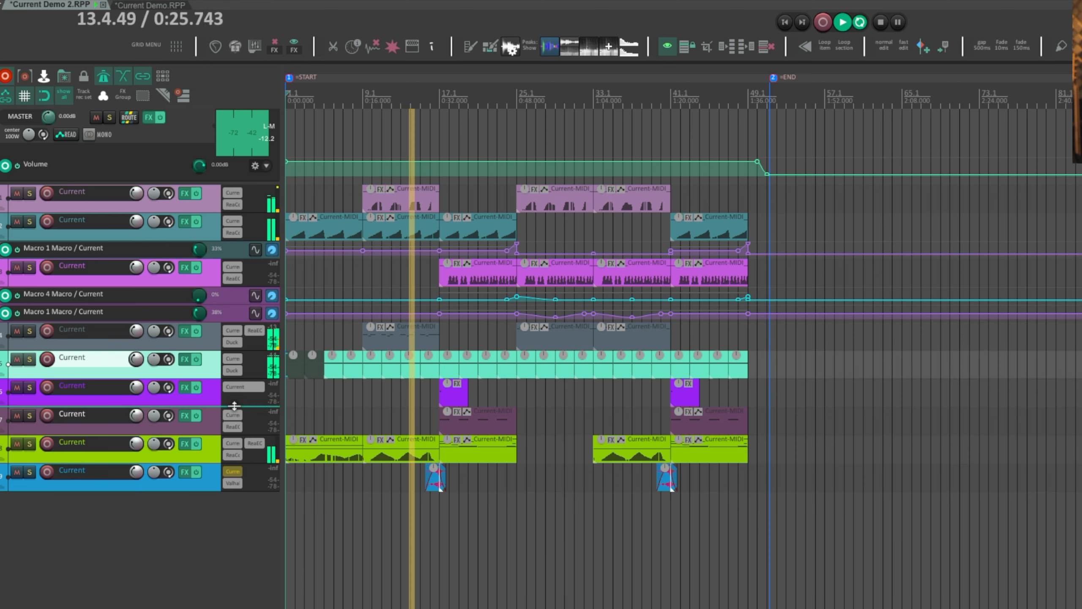
click(235, 444)
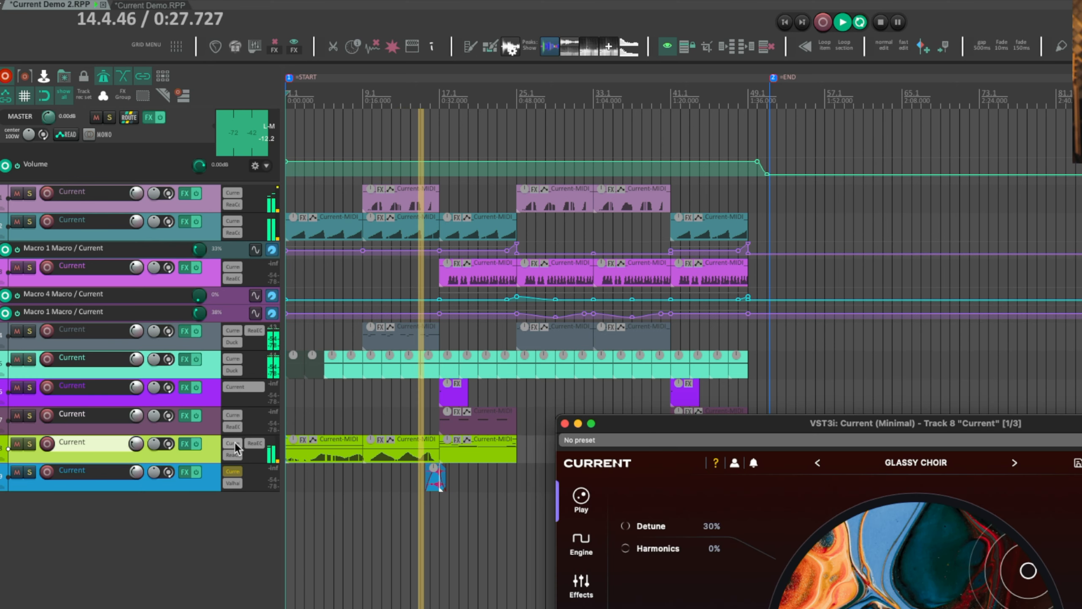
drag(644, 426, 610, 211)
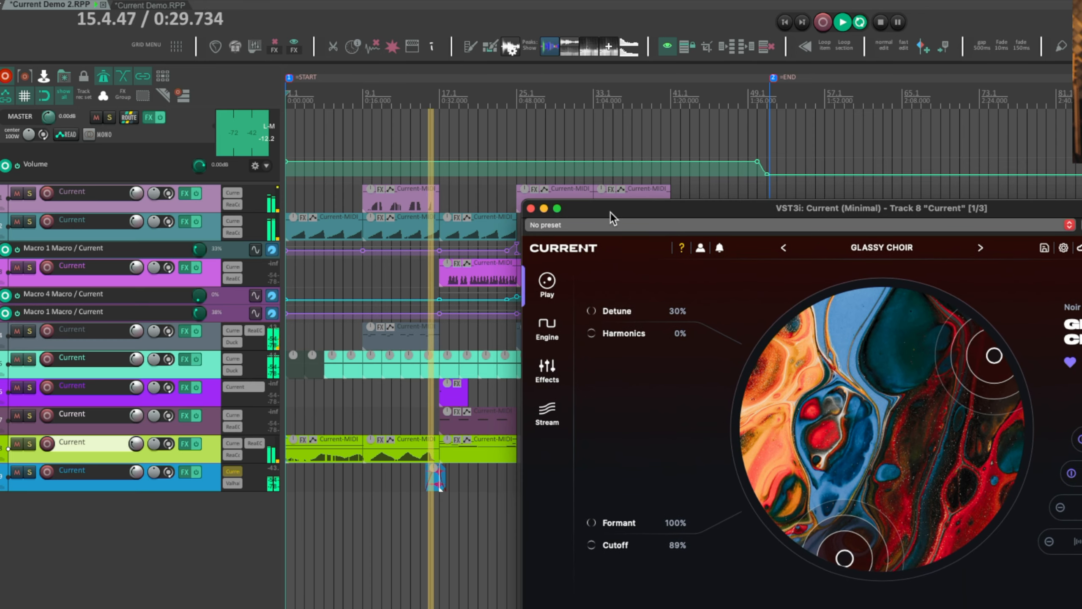
click(530, 209)
Step: View the Current instance on track 7 with its Hammer 808 preset, and close its window
click(233, 415)
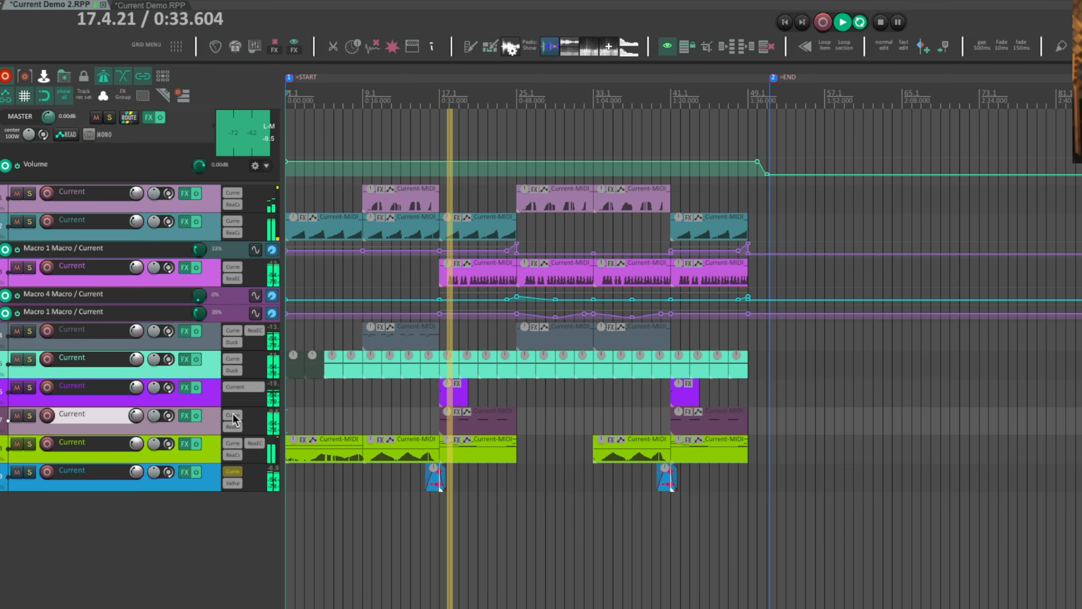
click(567, 453)
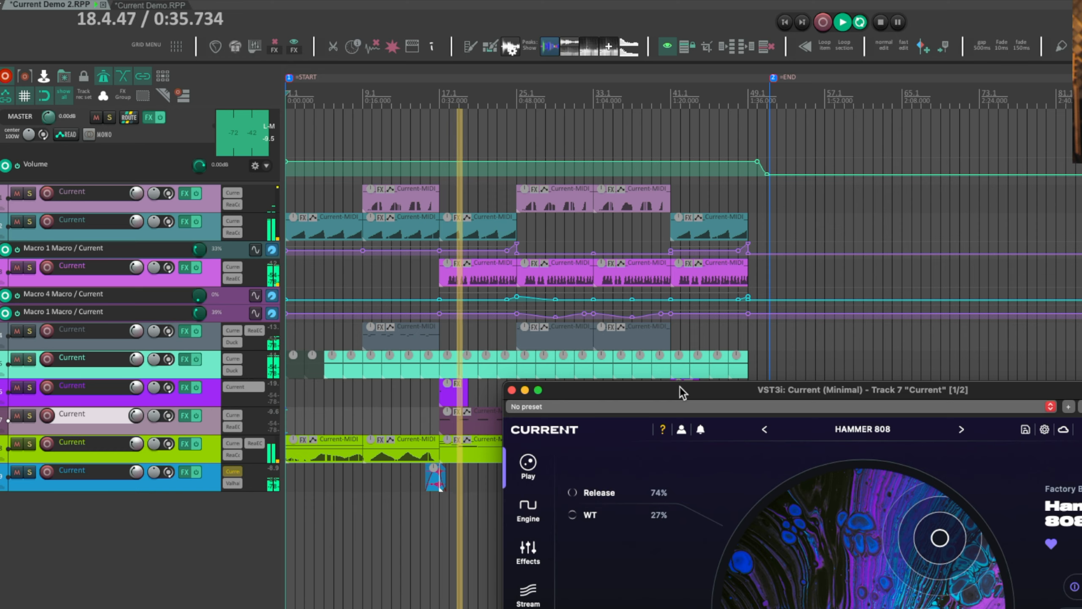
drag(682, 388, 732, 254)
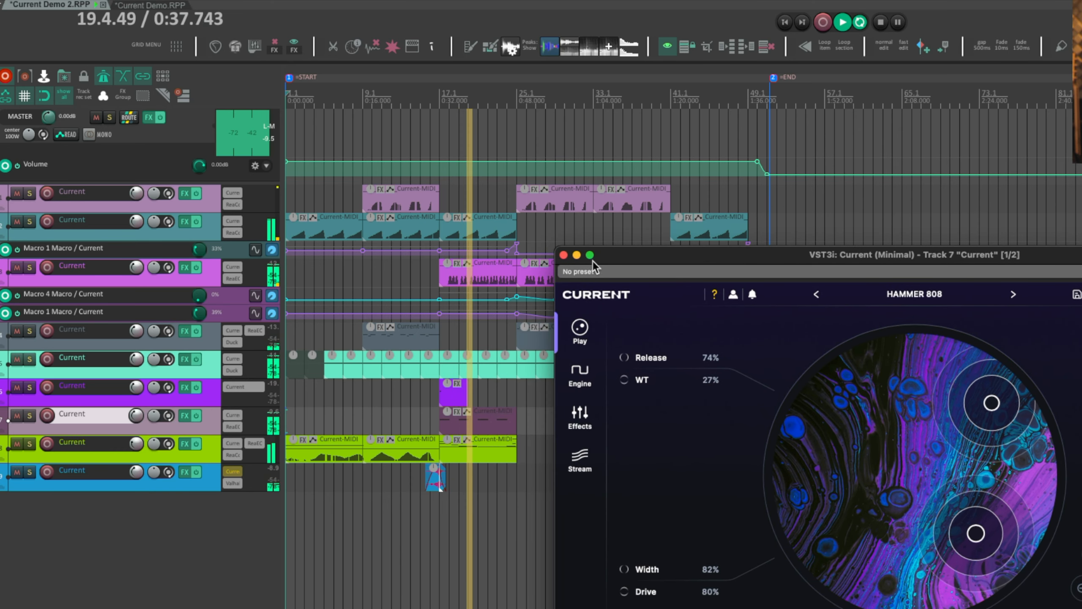
click(563, 256)
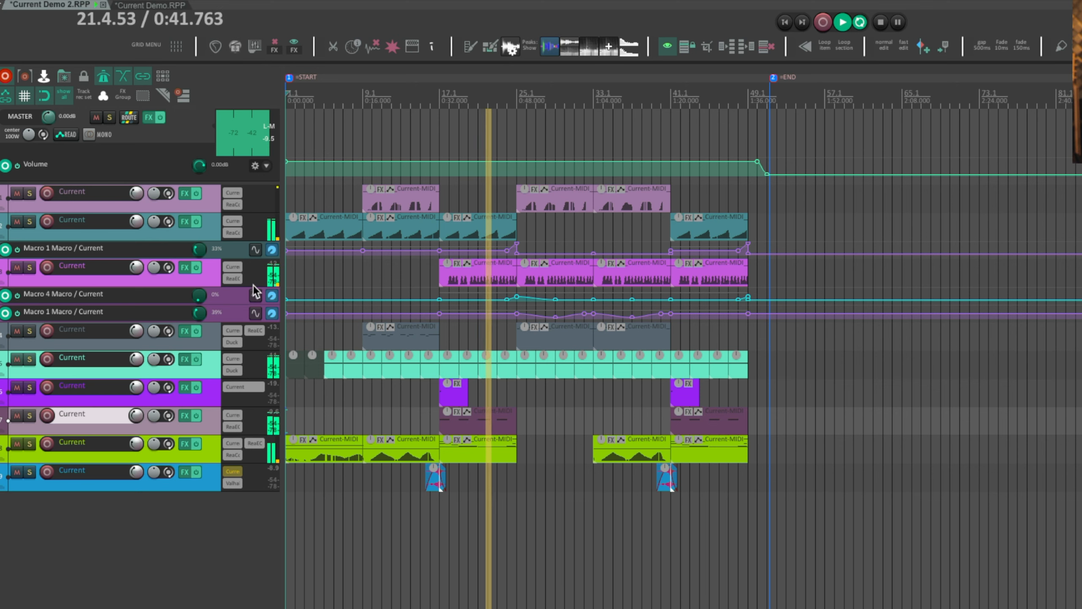
Step: Show the Play page of track 3's Current instance, and close its window
click(235, 267)
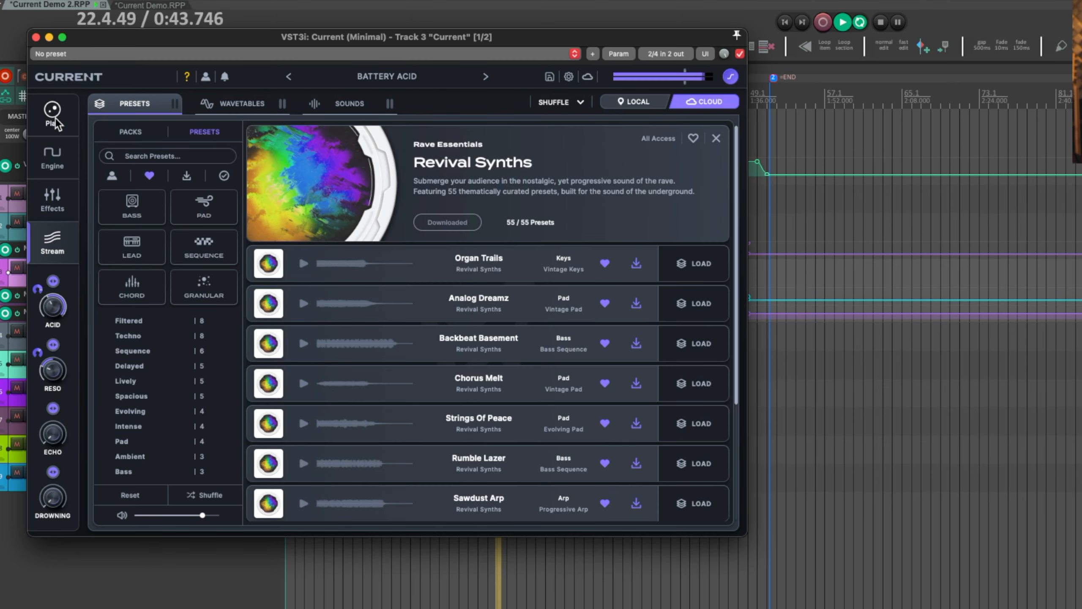
click(54, 122)
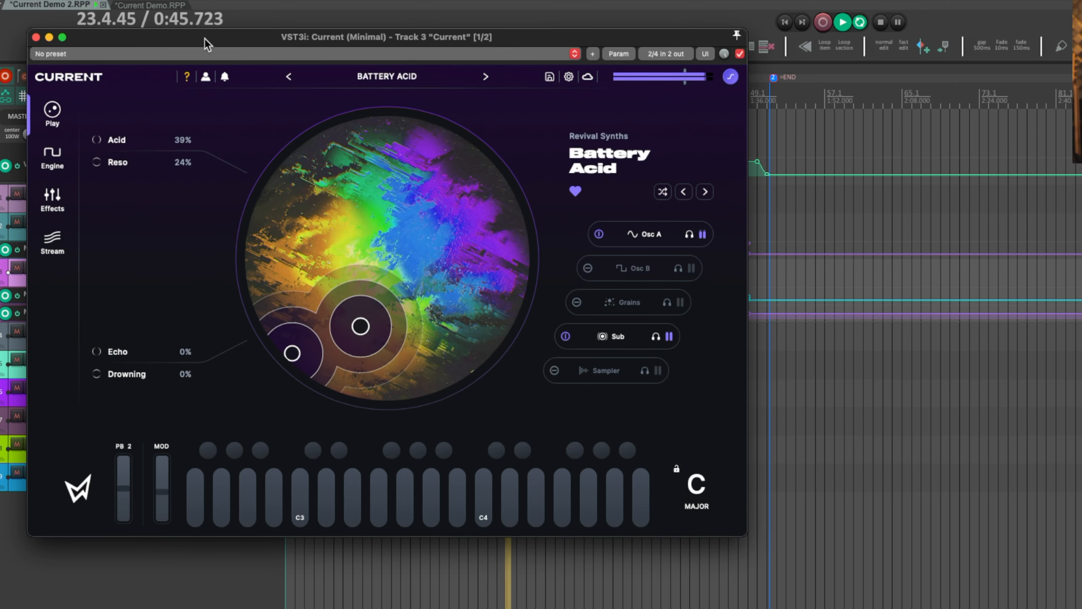
drag(205, 40, 266, 59)
click(96, 57)
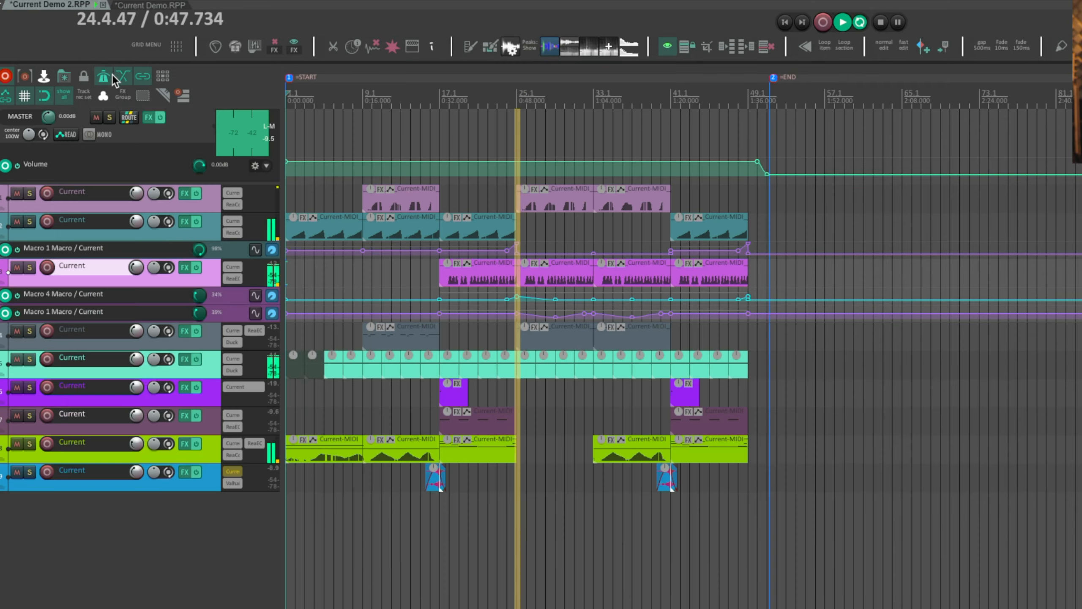
Step: Show the Play page of track 1's Current instance, and close its window
click(235, 192)
click(236, 191)
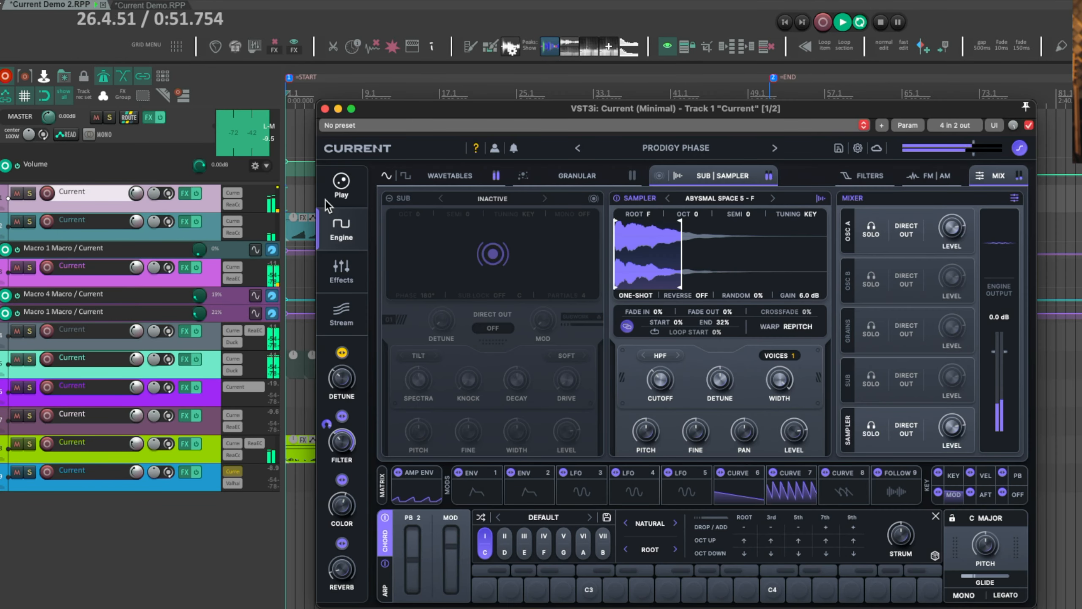
click(341, 189)
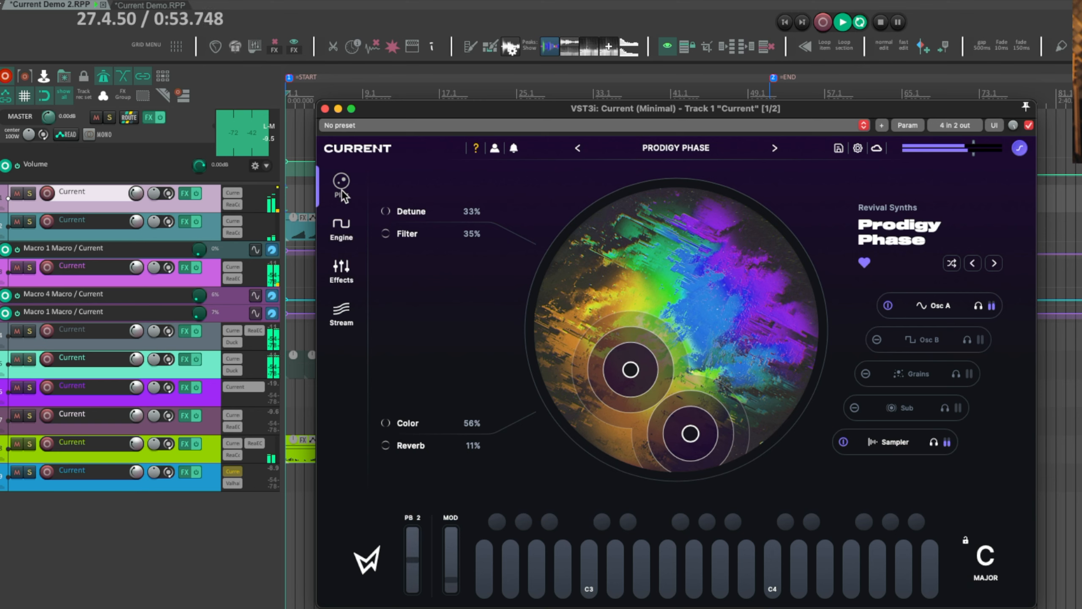
click(325, 109)
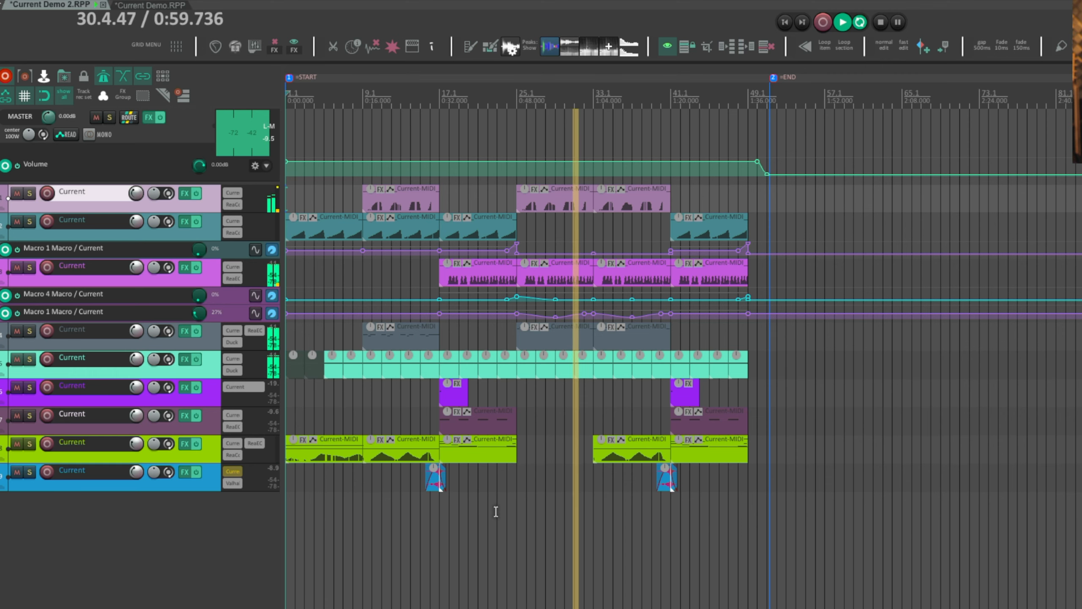
Step: Enlarge the track heights and examine the MIDI items and macro automation envelopes across the arrangement during playback
scroll(499, 503, up, 3)
scroll(502, 503, up, 3)
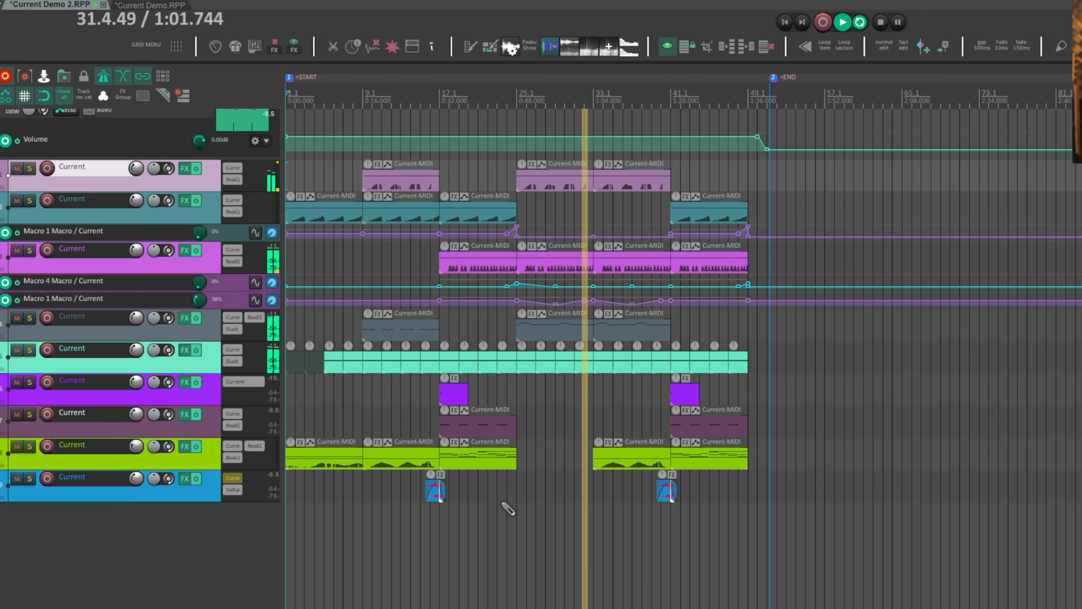
scroll(502, 503, up, 5)
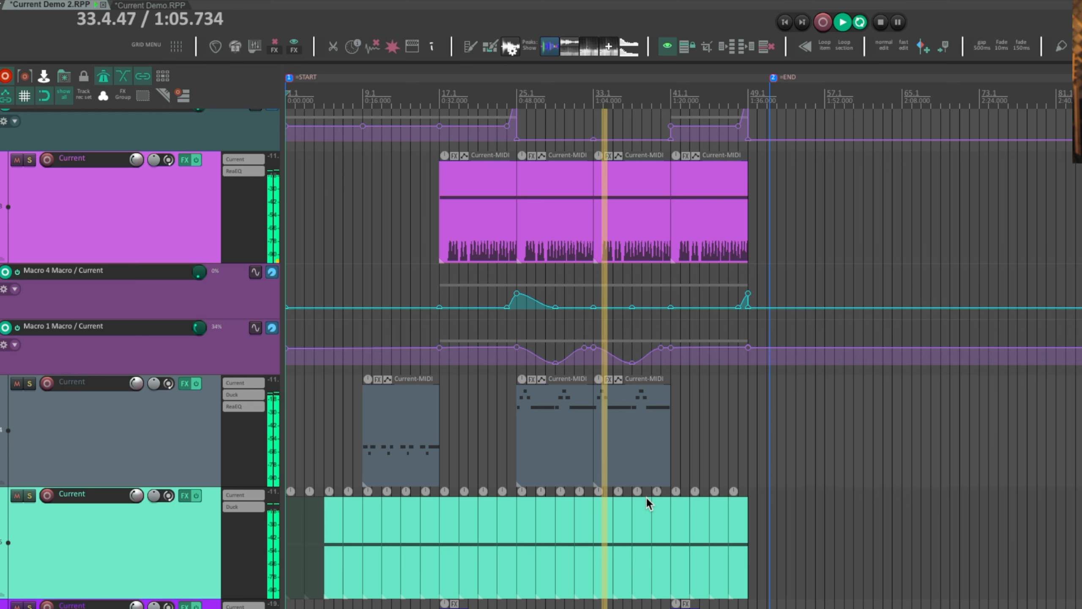
scroll(646, 498, up, 5)
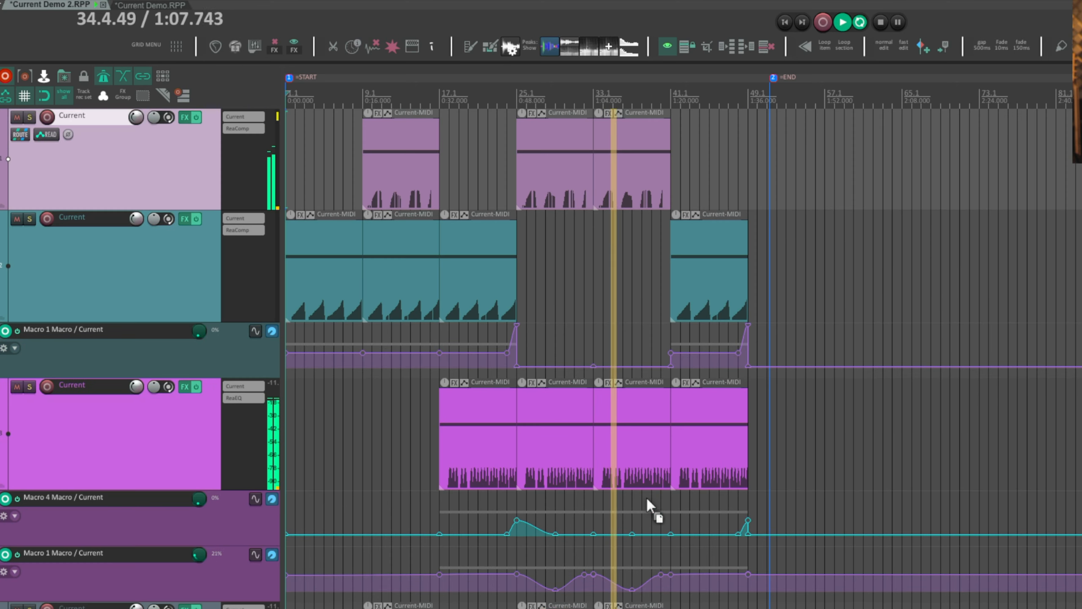
scroll(645, 496, down, 4)
scroll(646, 496, down, 2)
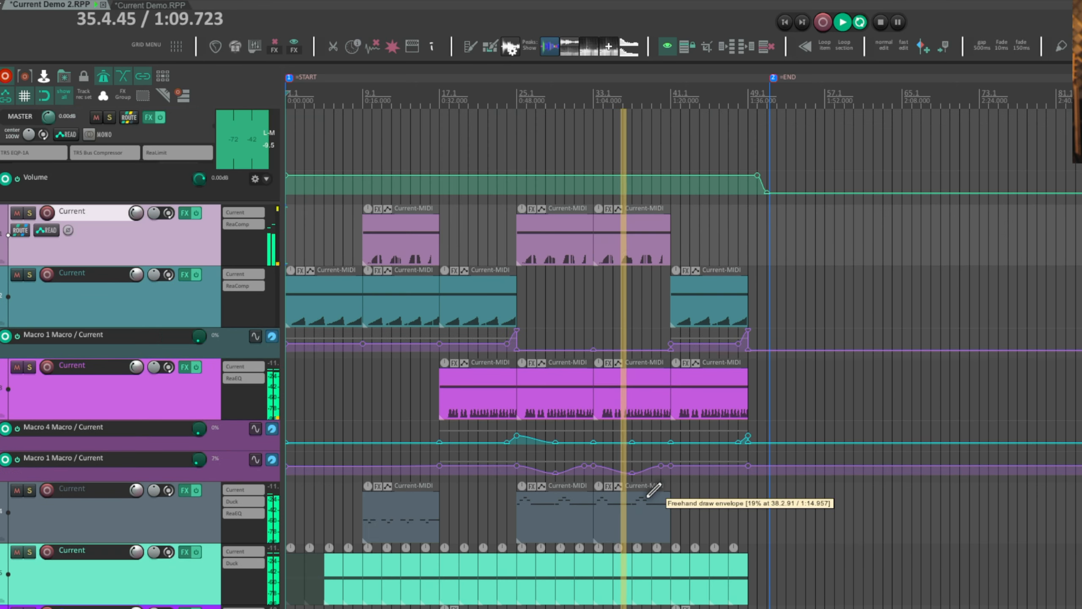
scroll(646, 497, down, 2)
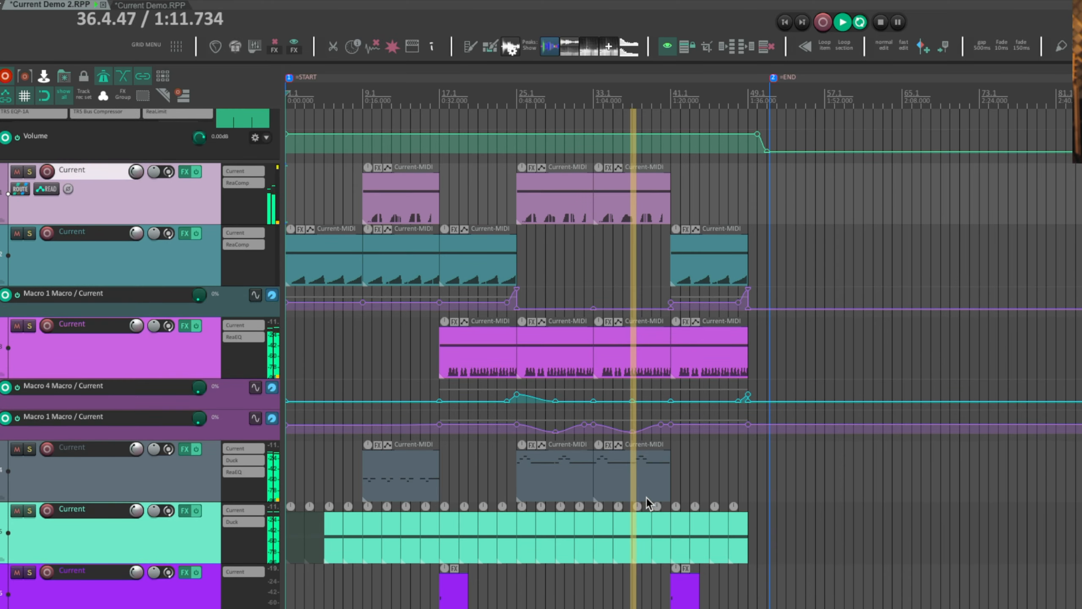
scroll(646, 497, down, 1)
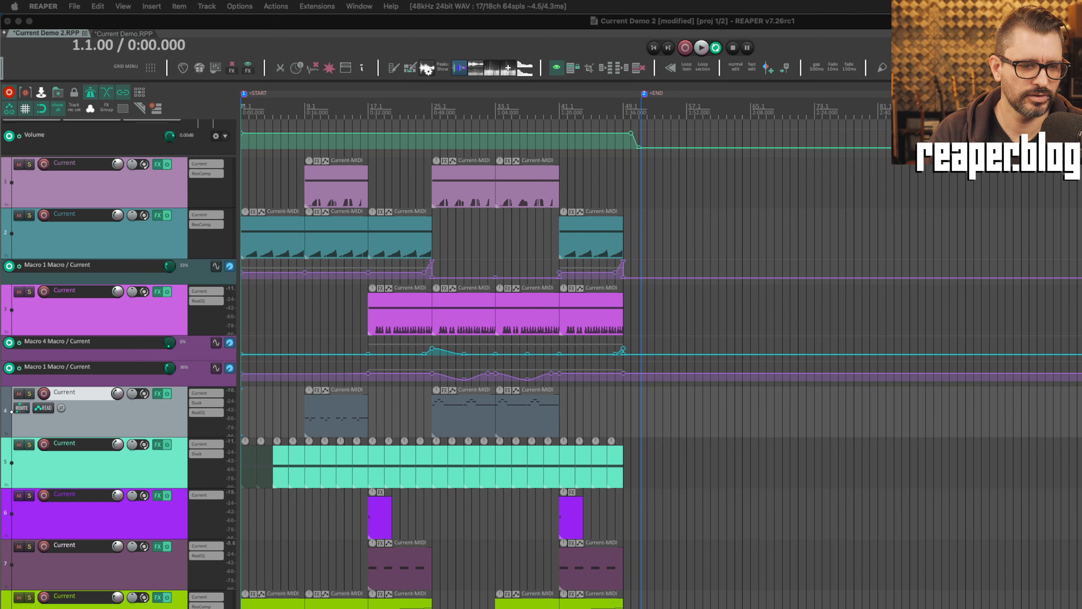
Step: Place the edit cursor at 15.3.00, at the start of the first audio item on track 9
click(353, 607)
scroll(828, 605, up, 5)
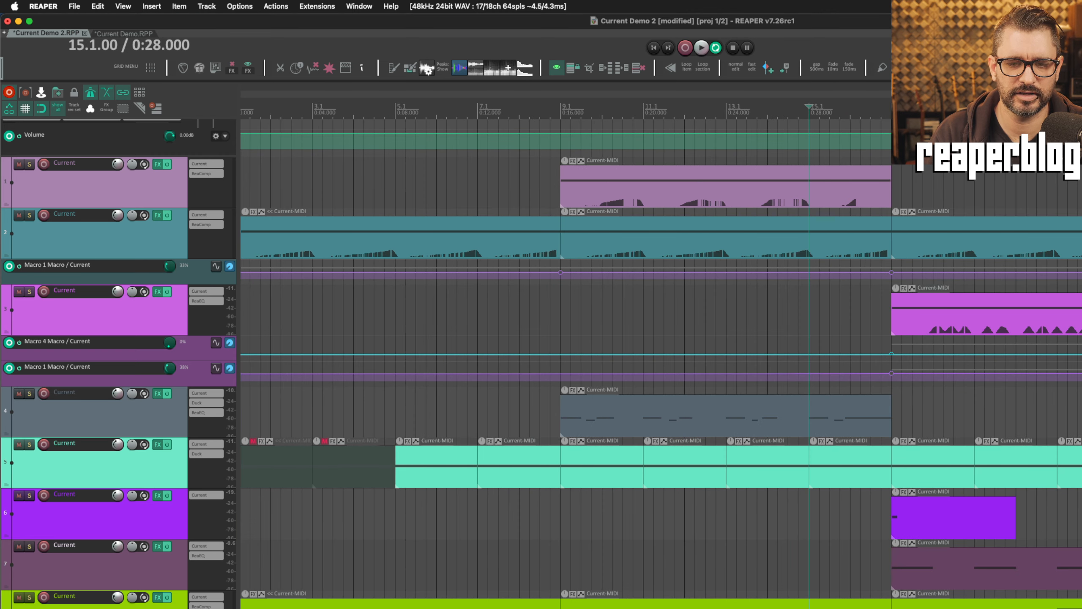
scroll(553, 362, down, 3)
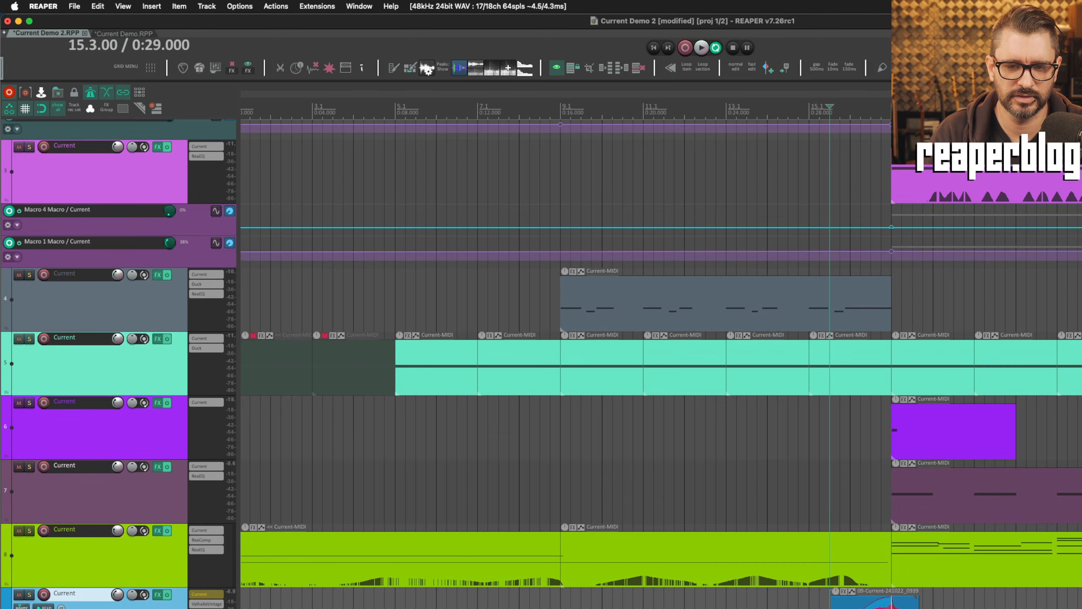
scroll(660, 362, right, 8)
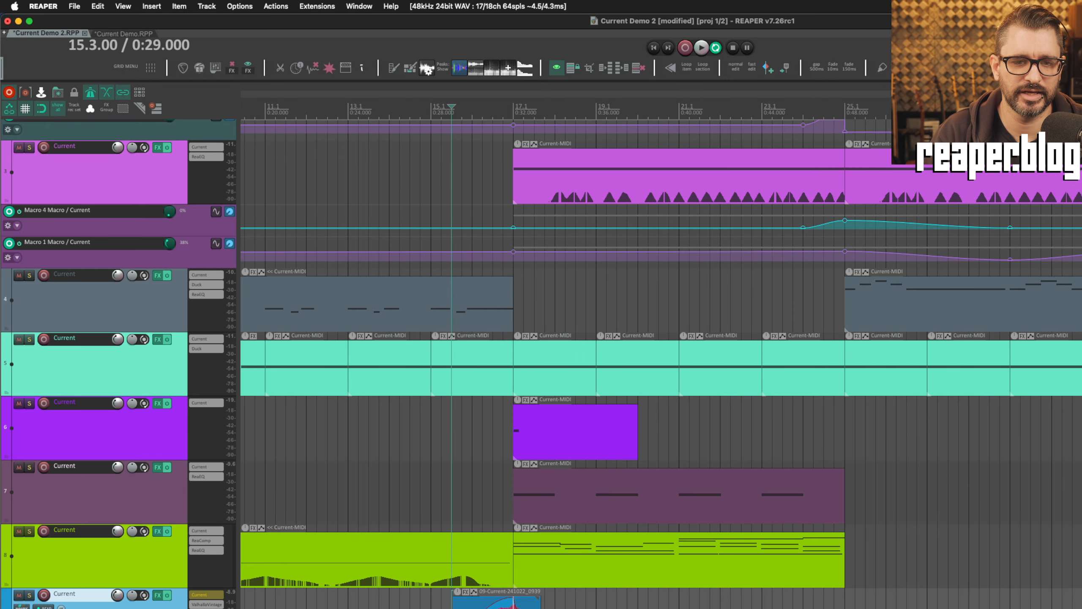
Step: Solo track 9, play its audio item from 15.3.00, and open the track's bypassed Current plugin
click(29, 594)
key(space)
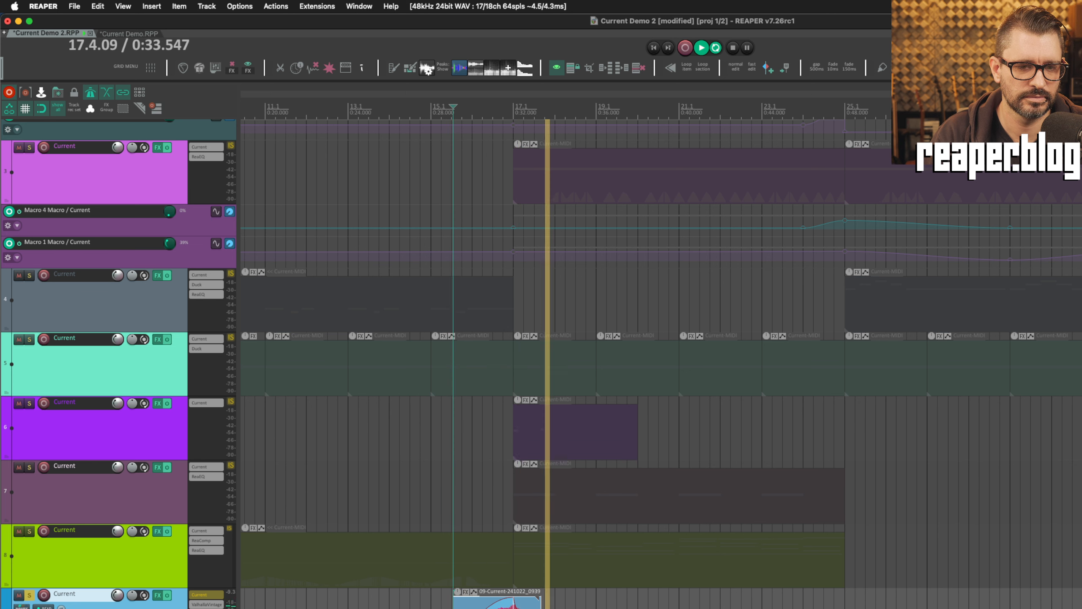
key(space)
click(204, 595)
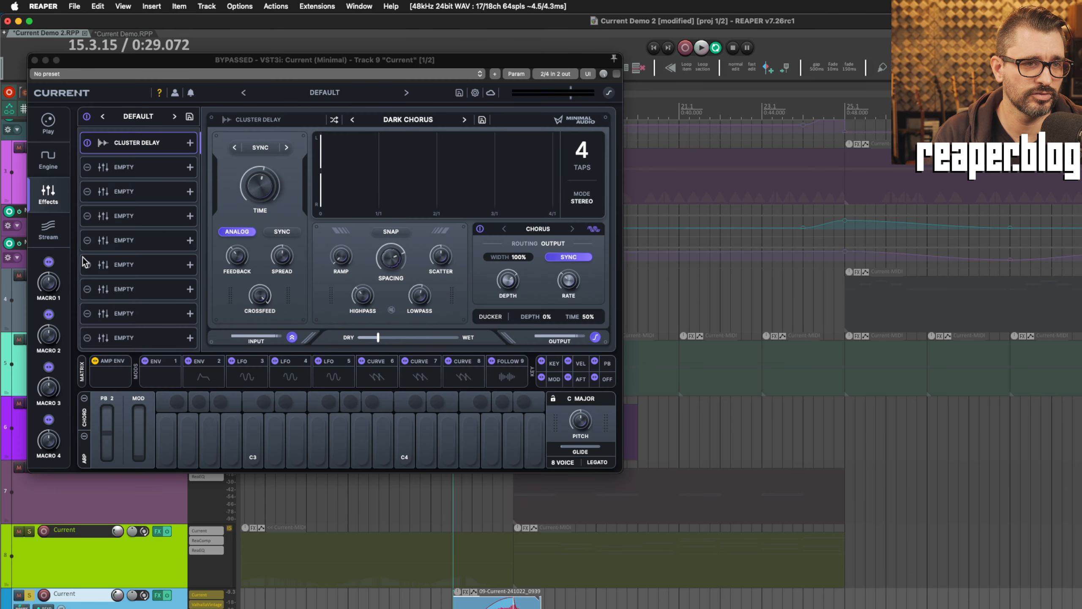
Step: Browse the texture samples in the cloud Sounds library on the Stream page of track 9's Current
click(51, 233)
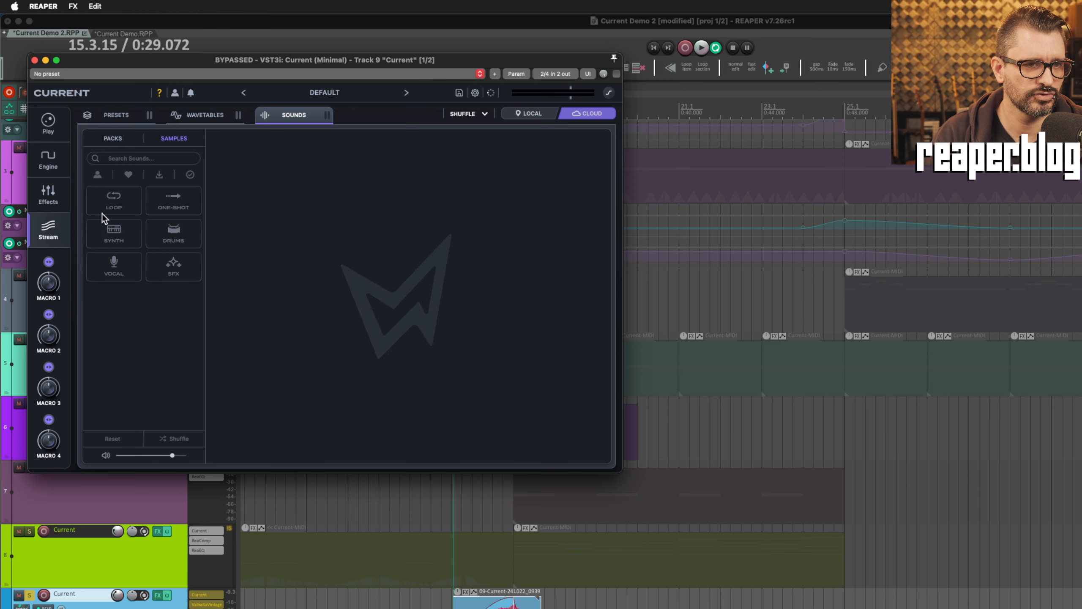
scroll(341, 426, down, 5)
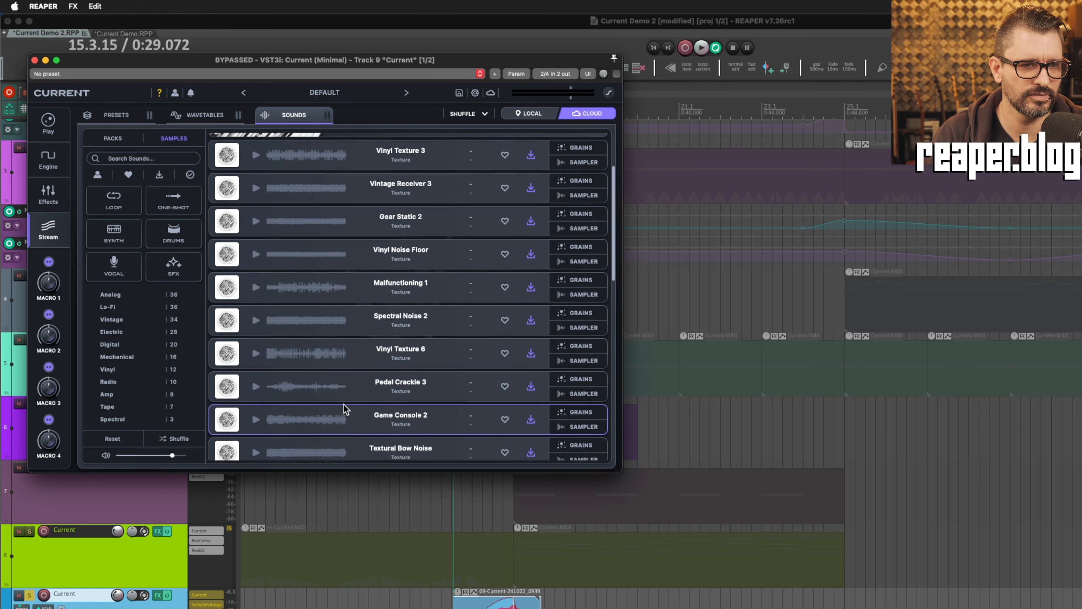
scroll(341, 426, up, 5)
scroll(340, 426, down, 6)
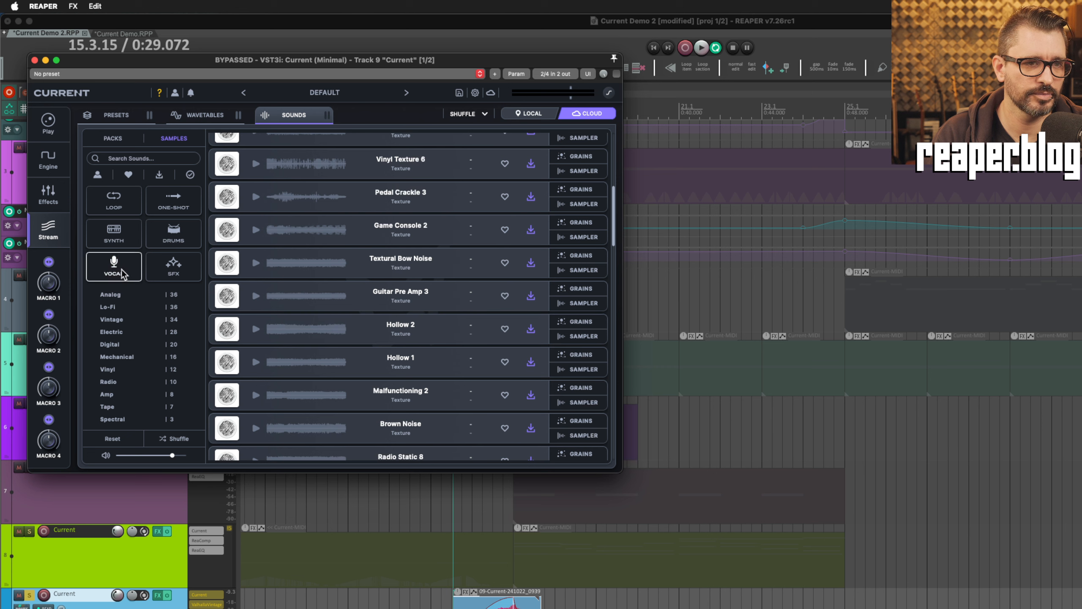
Step: Show the Granular engine with the Tape Cassette 5 sample, enable track 9's Current, and audition the C3 note
click(57, 172)
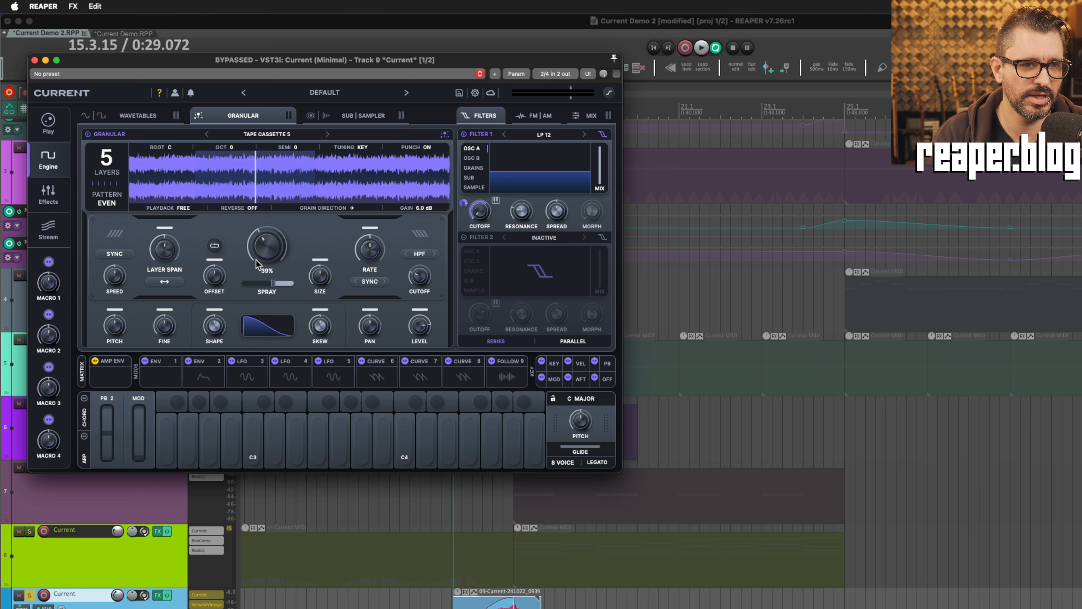
mouse_move(257, 264)
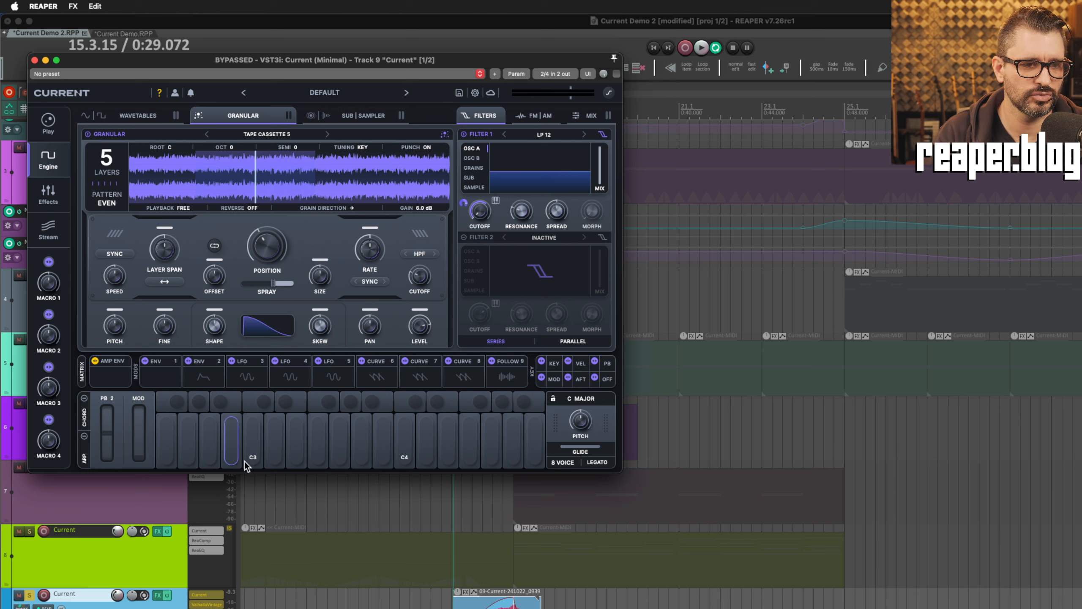
shift+click(214, 594)
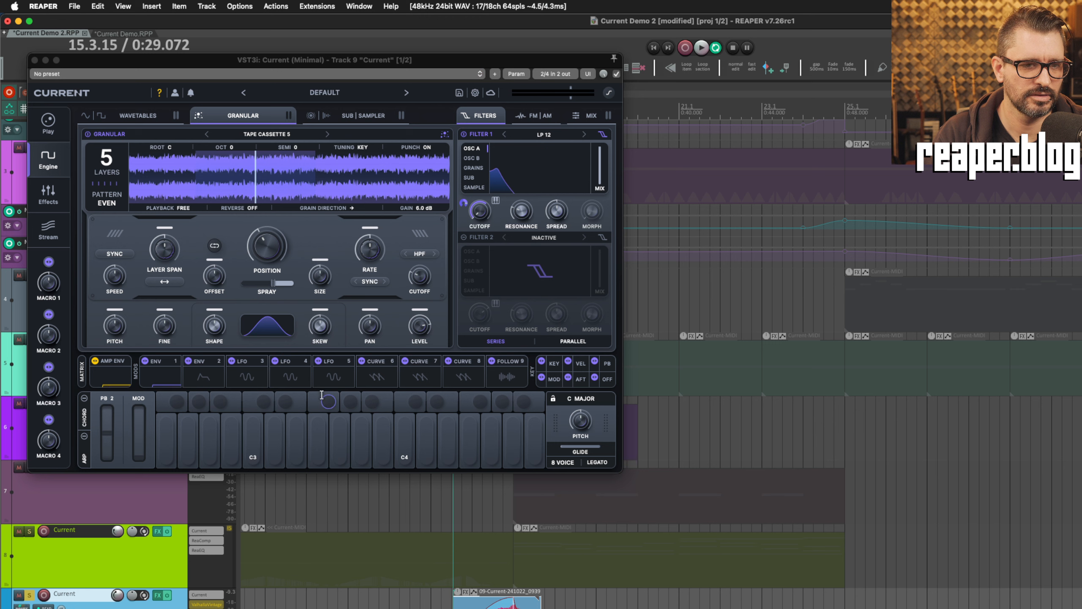
click(258, 460)
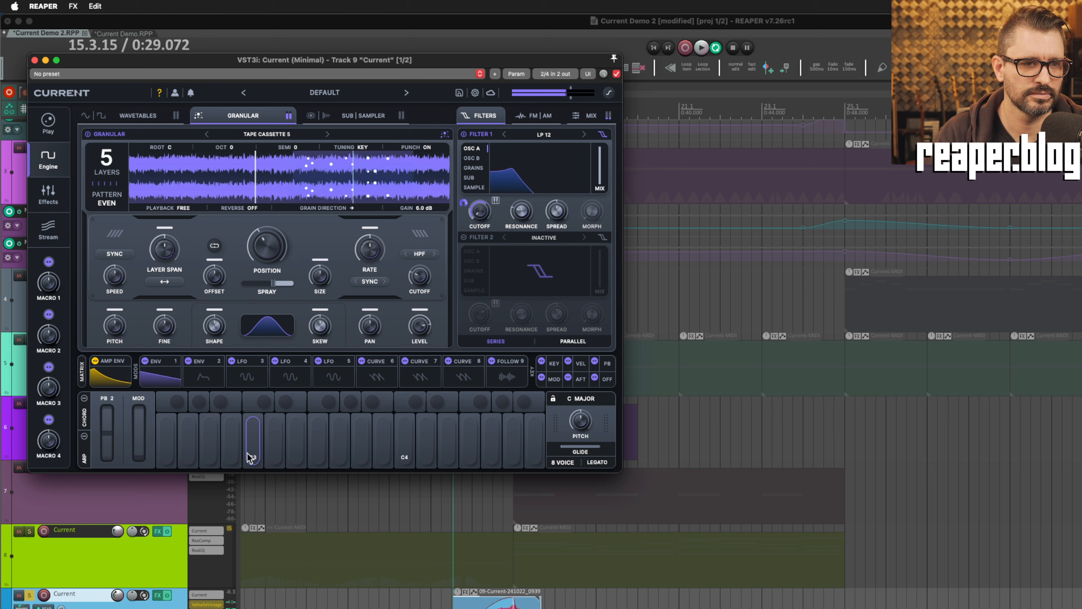
Step: Display the shapes of the Amp Envelope and Env 1 modulators in track 9's Current
click(120, 376)
click(121, 376)
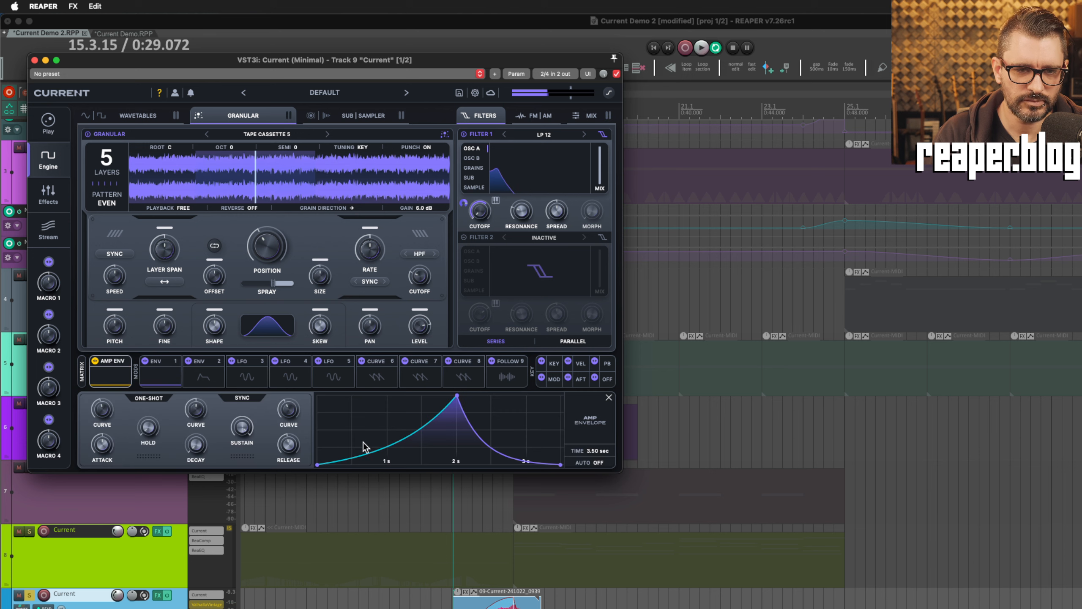
click(165, 375)
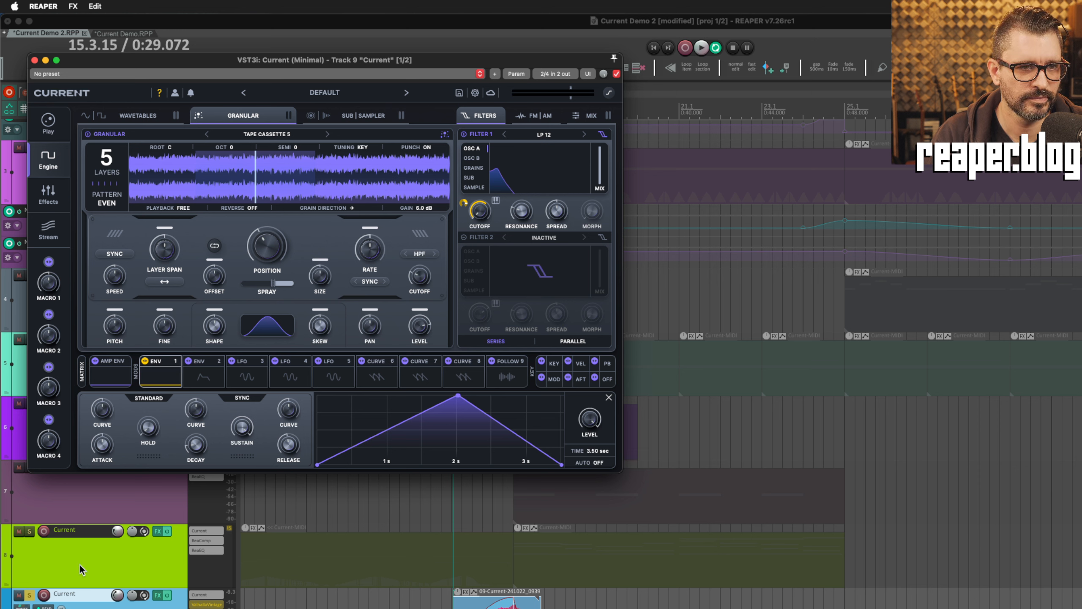
Step: Bypass track 9's Current, and view its Cluster Delay on the Effects page before closing the window
shift+click(209, 594)
drag(365, 63, 511, 145)
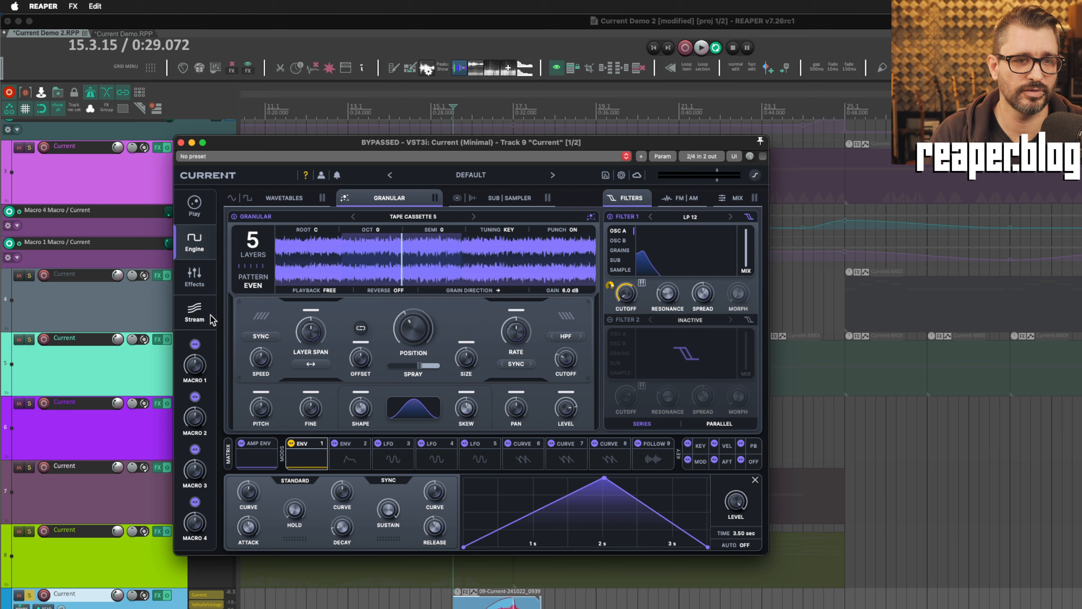
click(194, 276)
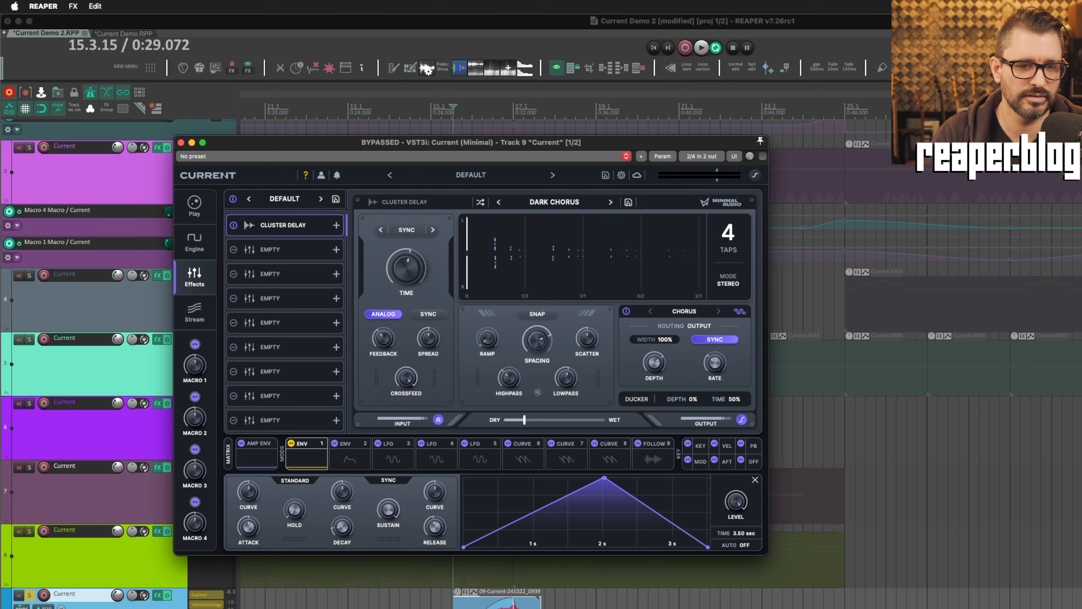
click(181, 142)
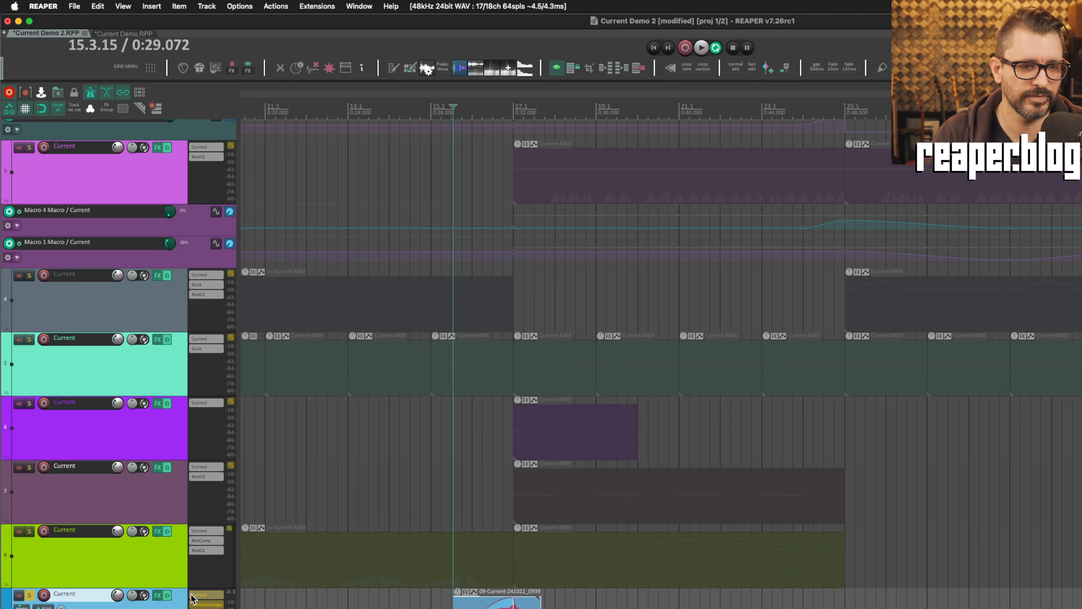
Step: Inspect track 9's ValhallaVintageVerb settings, and show the Stream page of track 8's Current instance
click(207, 604)
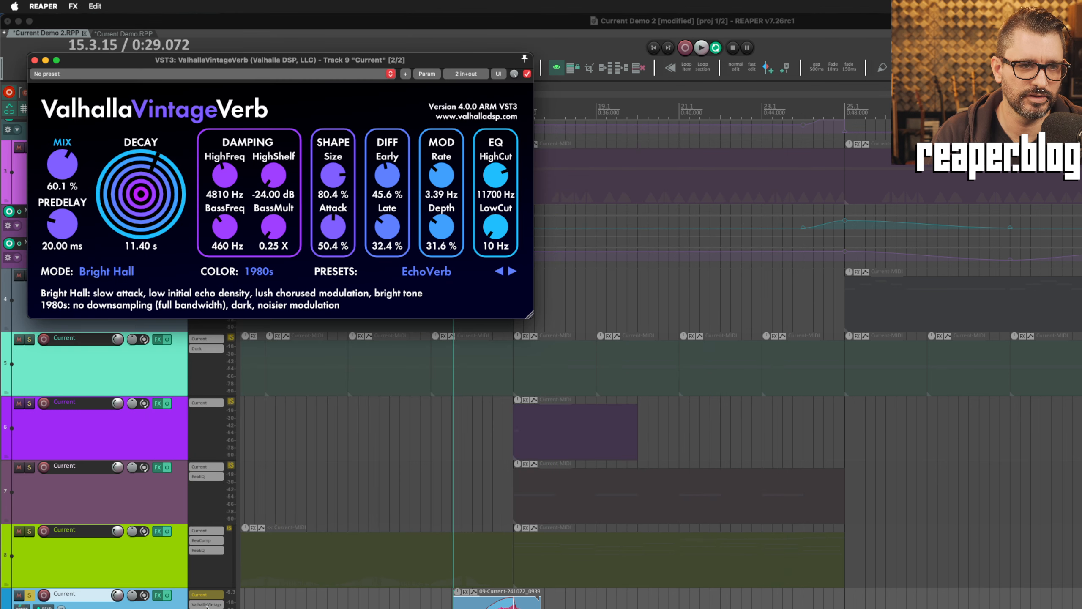
super+click(206, 605)
super+click(206, 604)
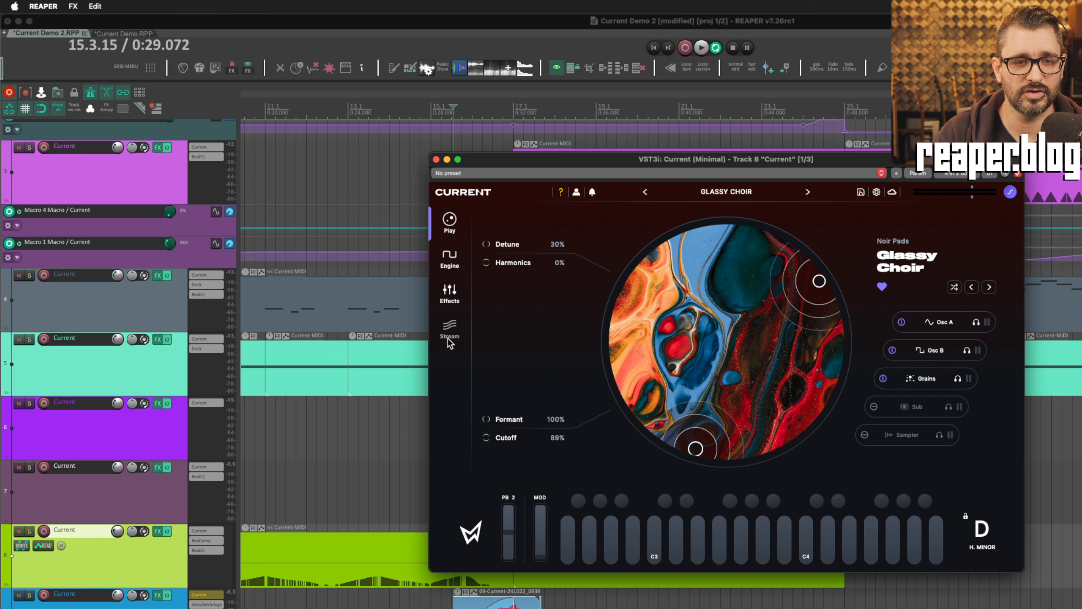
click(449, 330)
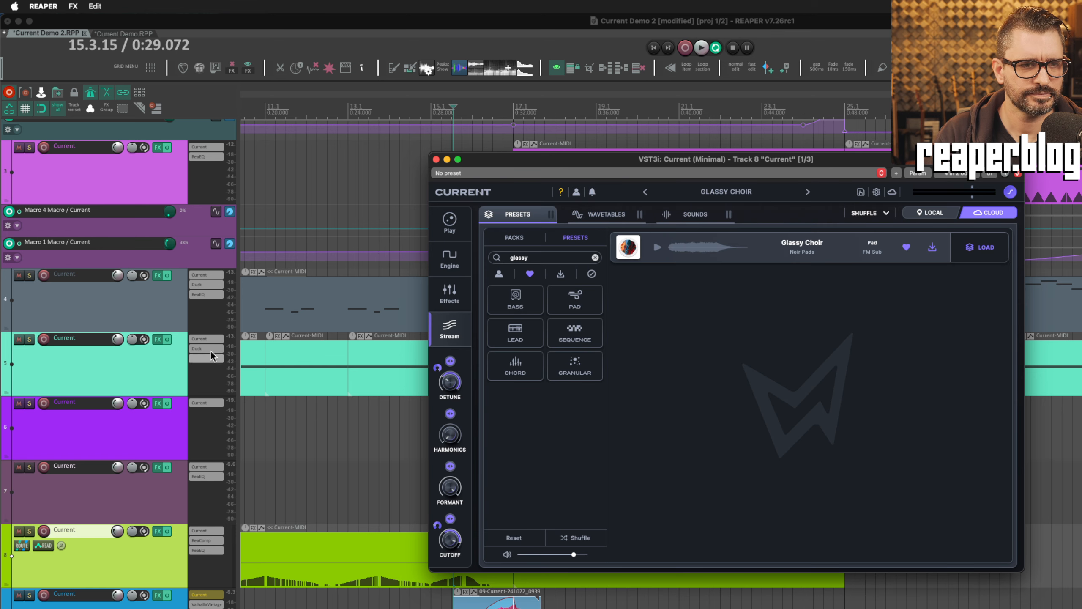
Step: Open track 5's Current instance and browse the favourited Revival Synths presets on its Stream page
click(207, 336)
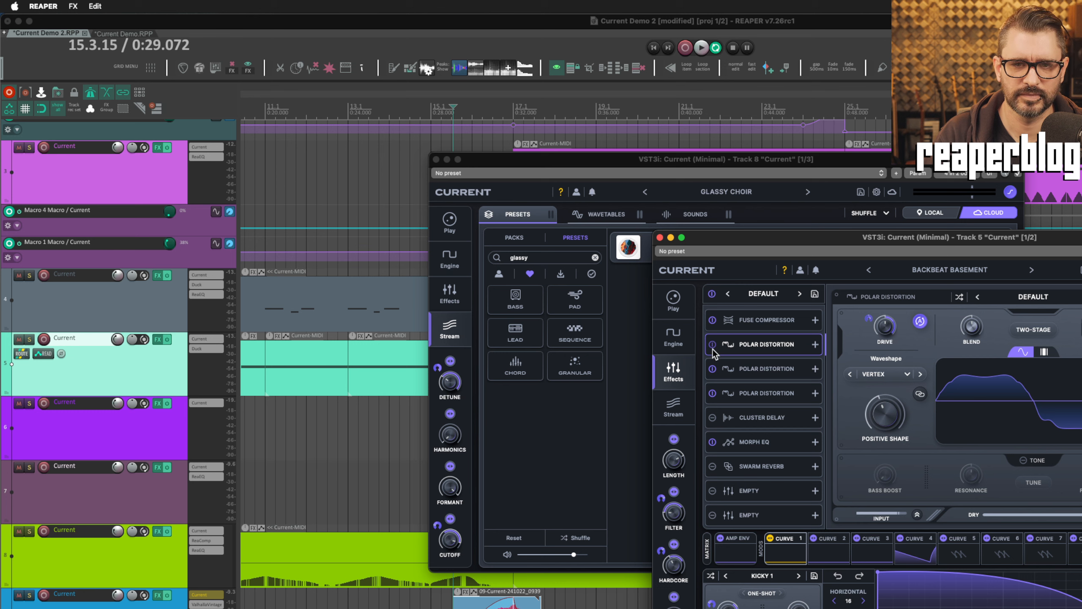
click(676, 410)
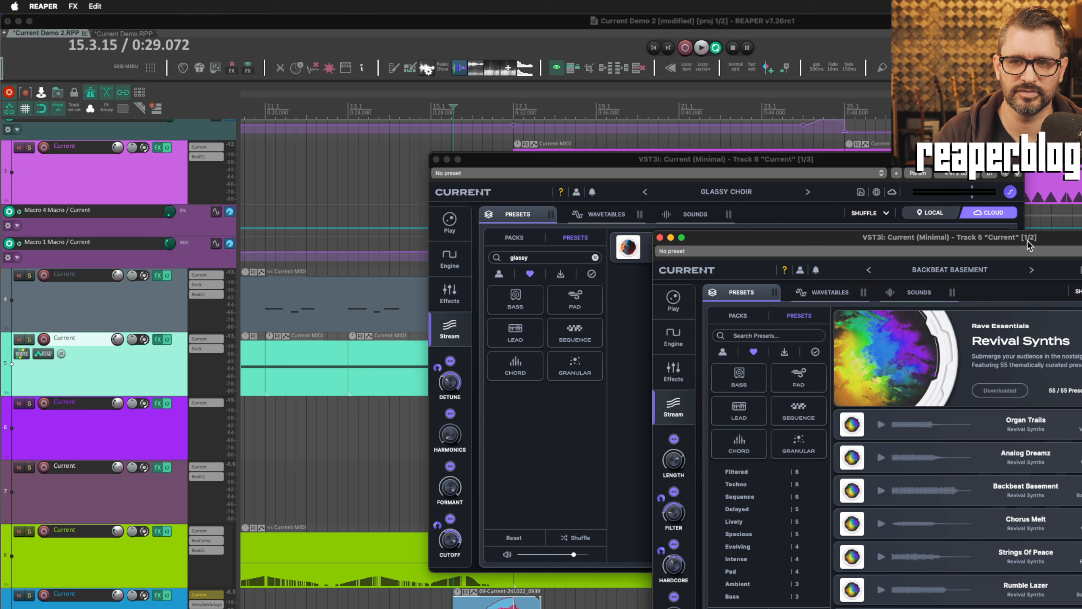
drag(1029, 245, 877, 228)
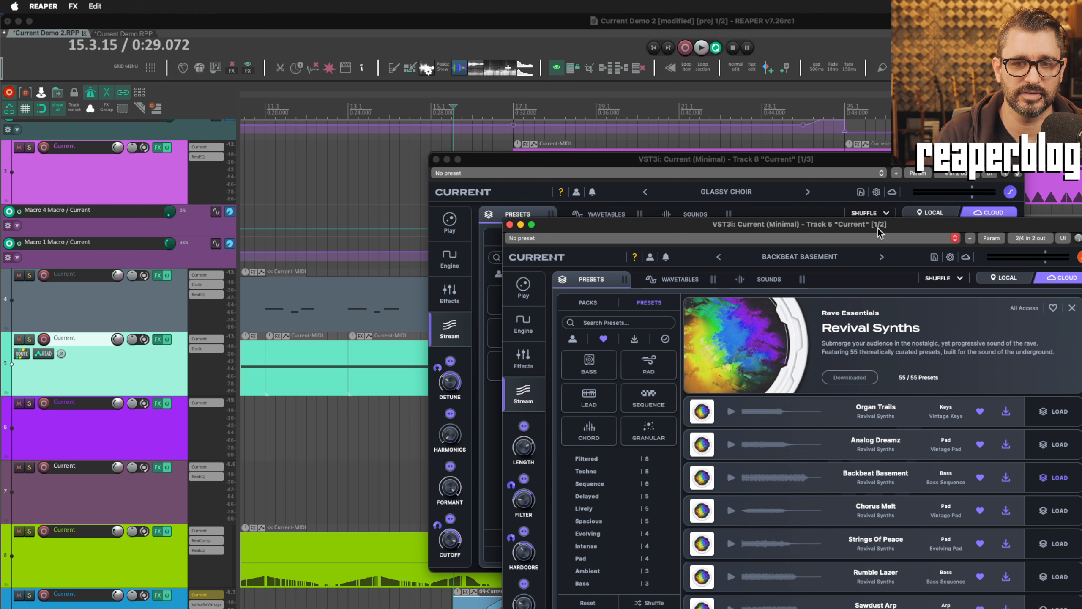
scroll(921, 524, down, 3)
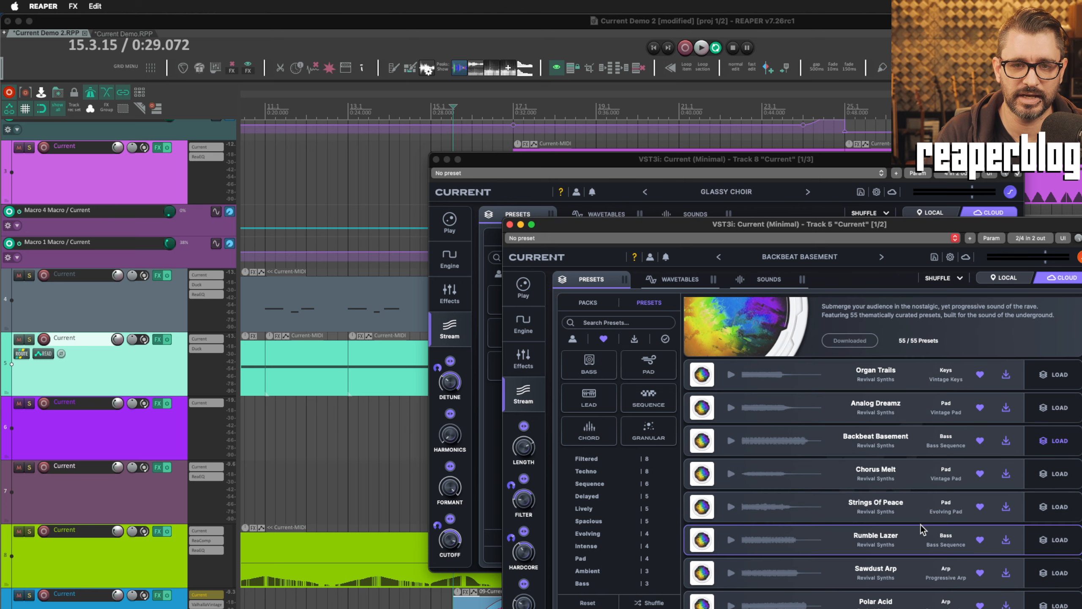
scroll(937, 554, down, 5)
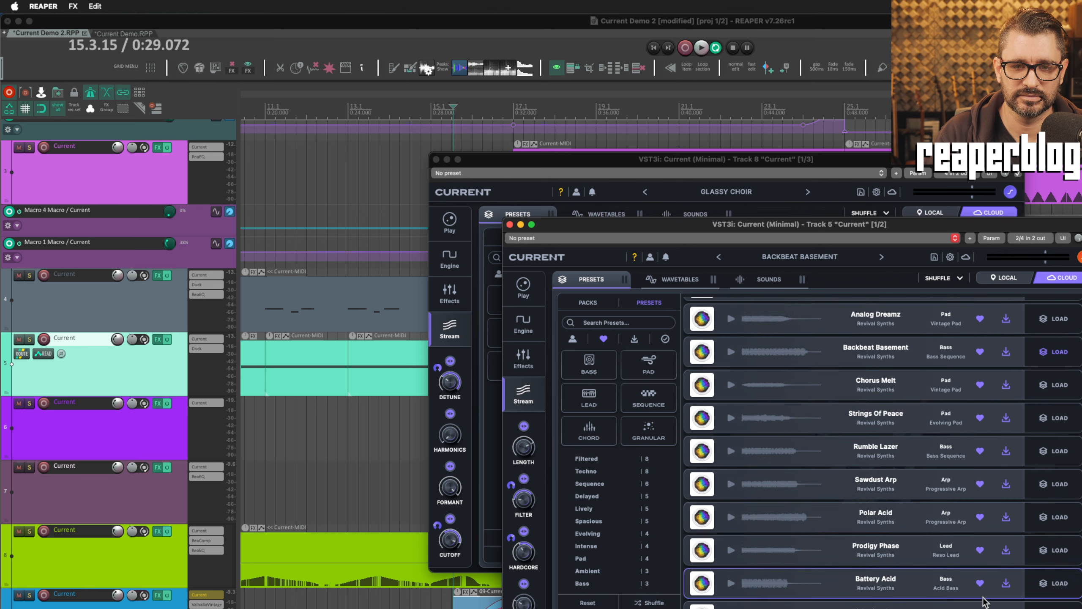
scroll(983, 601, up, 10)
Step: Remove the favourites filter and browse the full Revival Synths preset list
click(604, 339)
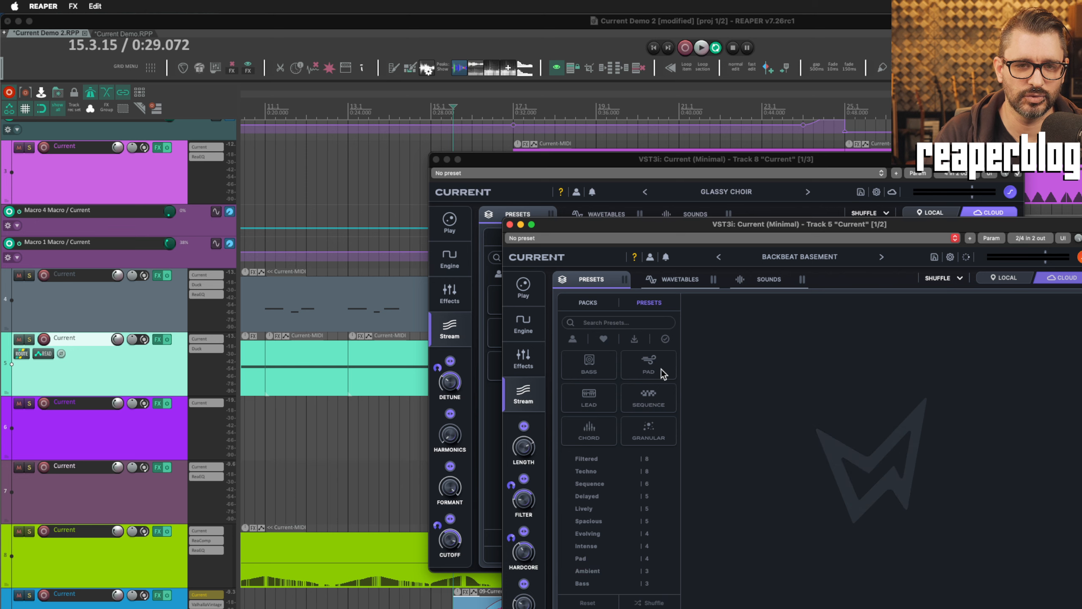
scroll(904, 479, down, 10)
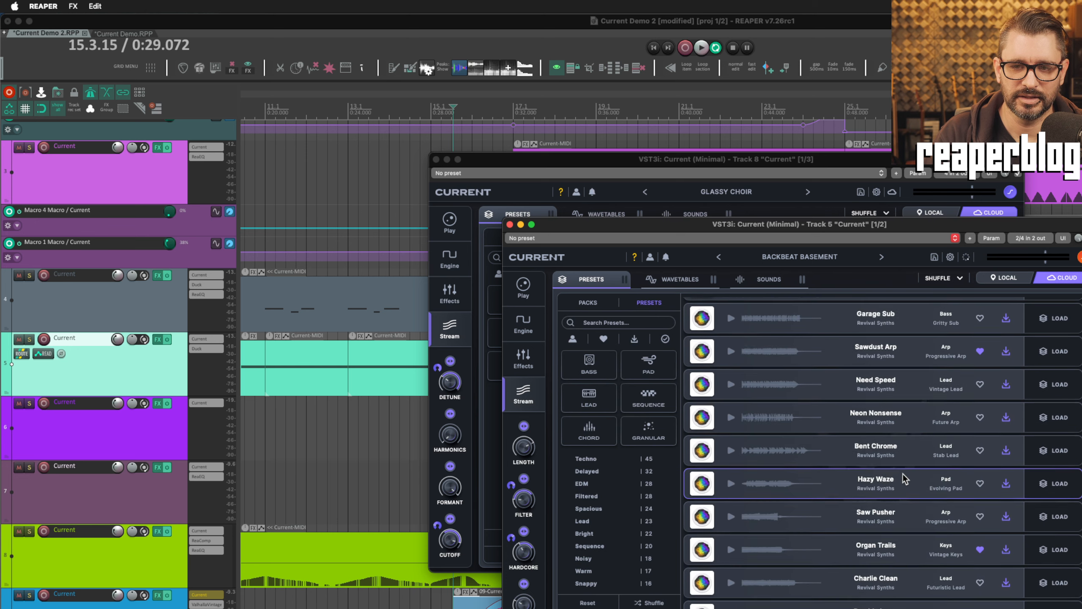
scroll(904, 475, down, 8)
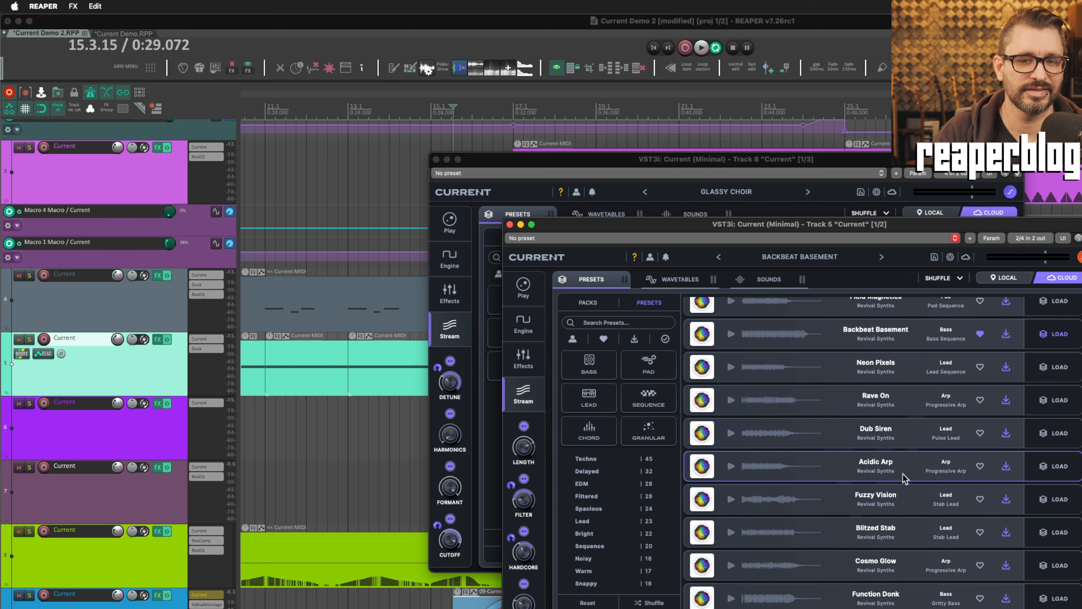
scroll(903, 474, down, 4)
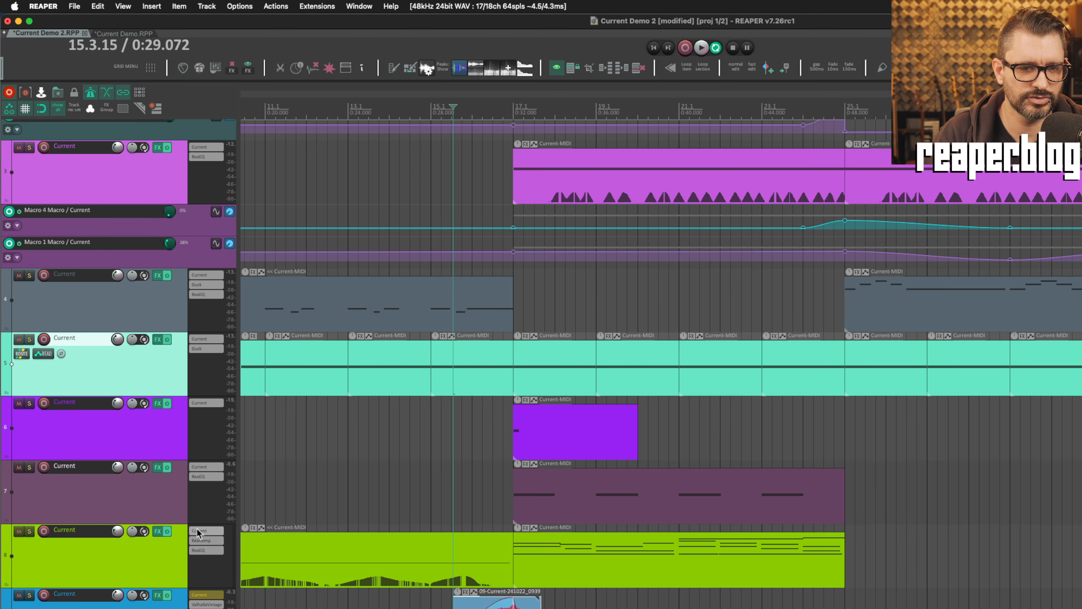
Step: Solo track 8 and reopen its Current window, placed clear of the track's MIDI items
click(197, 530)
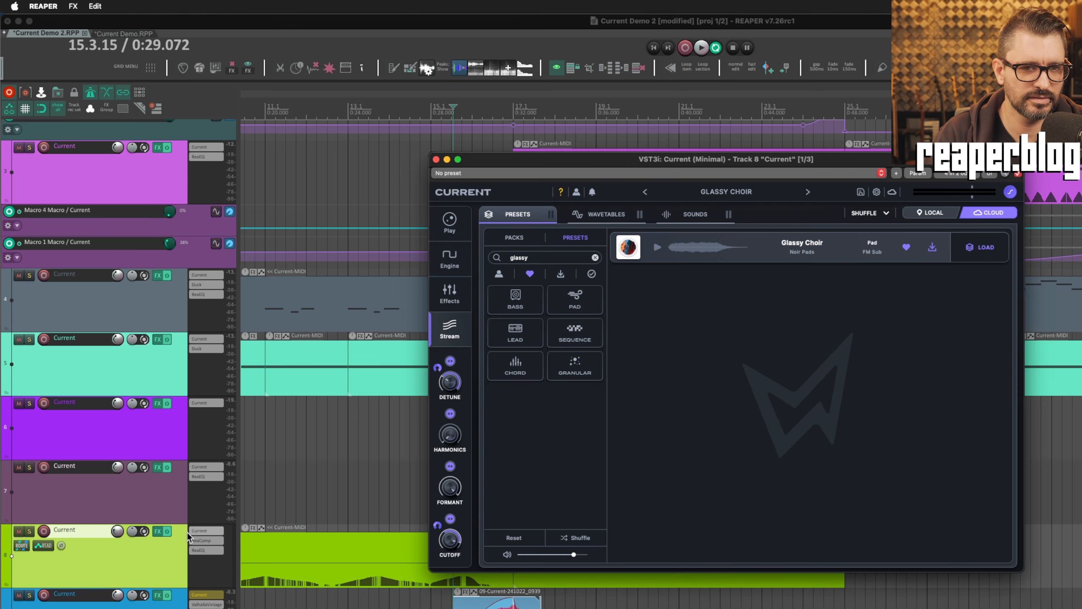
click(30, 532)
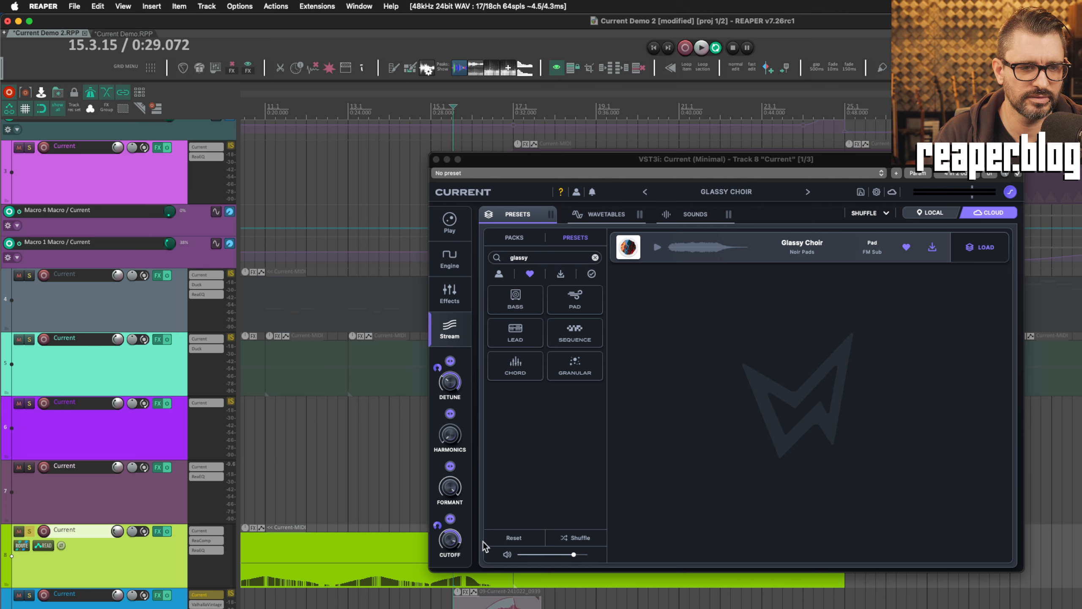
drag(586, 168, 661, 90)
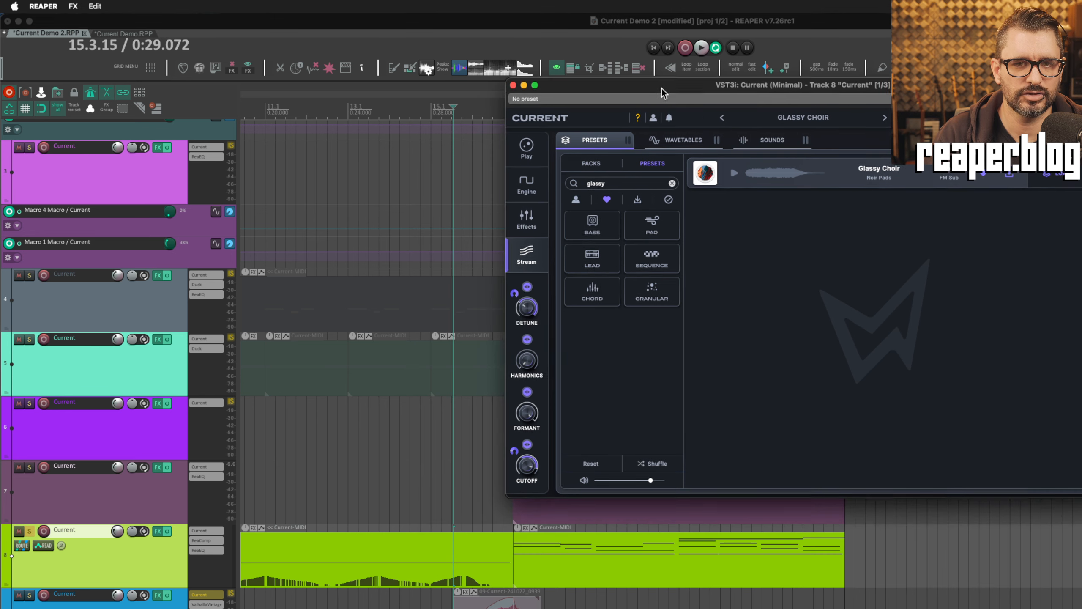
Step: Play the soloed track 8 from 17.1.00 while viewing the Engine page of its Glassy Choir preset, and stop playback
click(512, 519)
key(space)
click(735, 186)
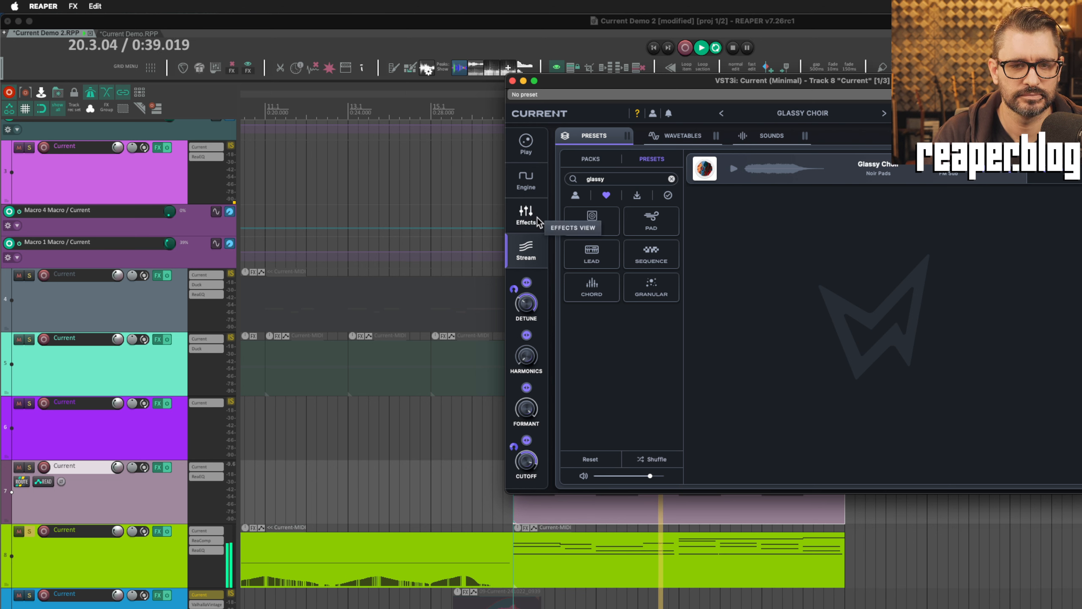
click(526, 179)
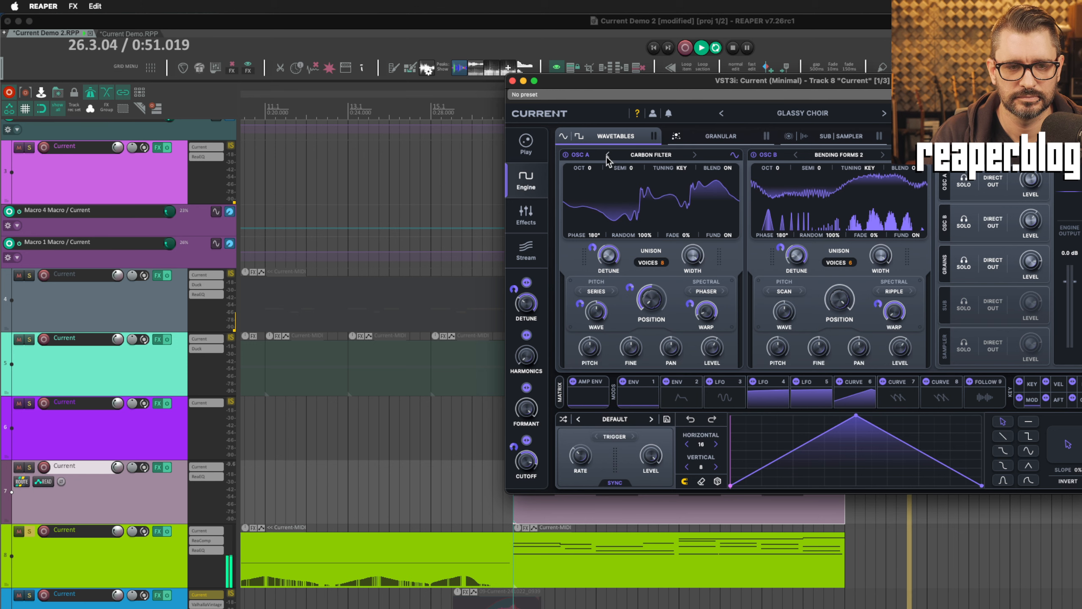
key(space)
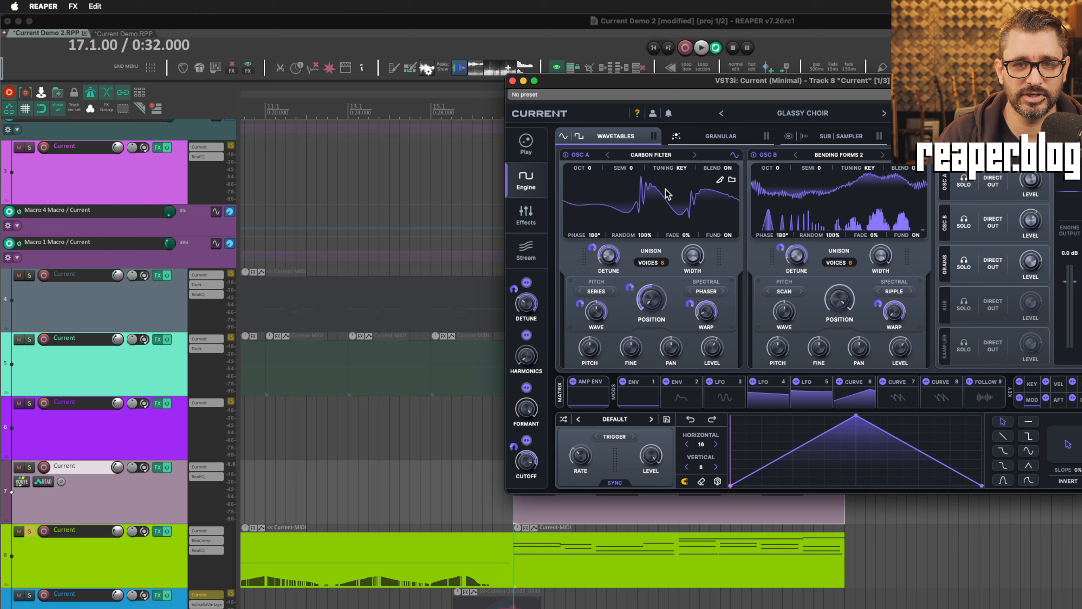
Step: Show the Granular engine, record-arm track 8, and audition the Grains source and Osc B in solo
click(725, 135)
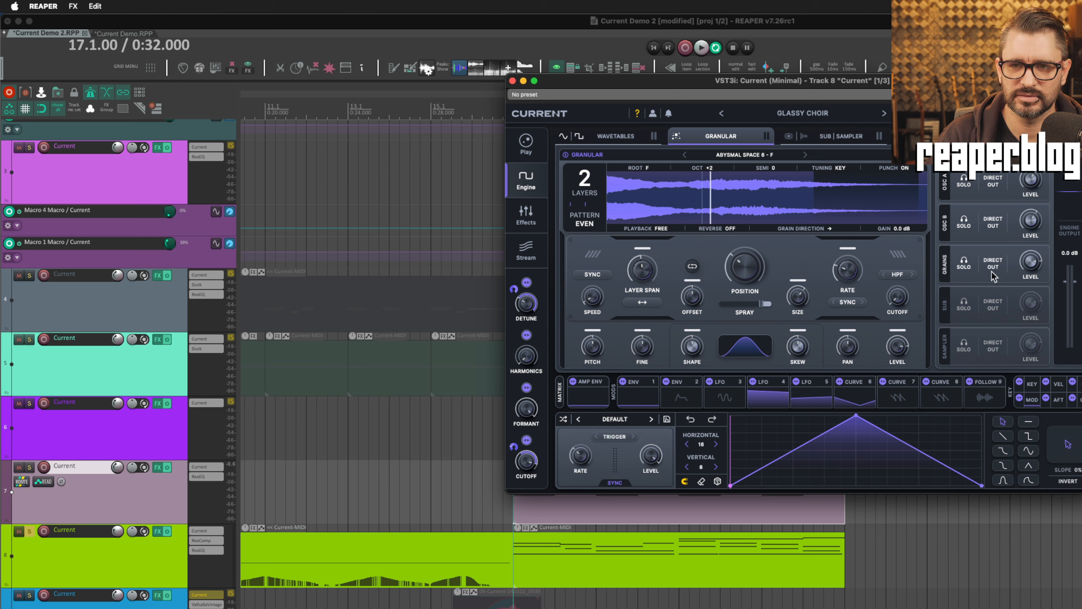
click(966, 263)
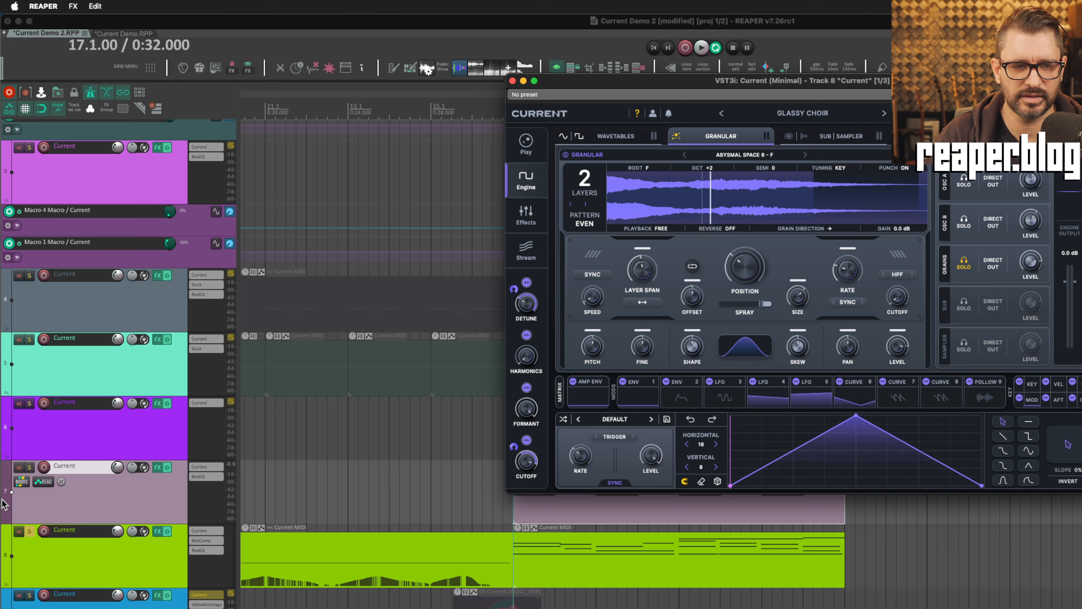
click(46, 533)
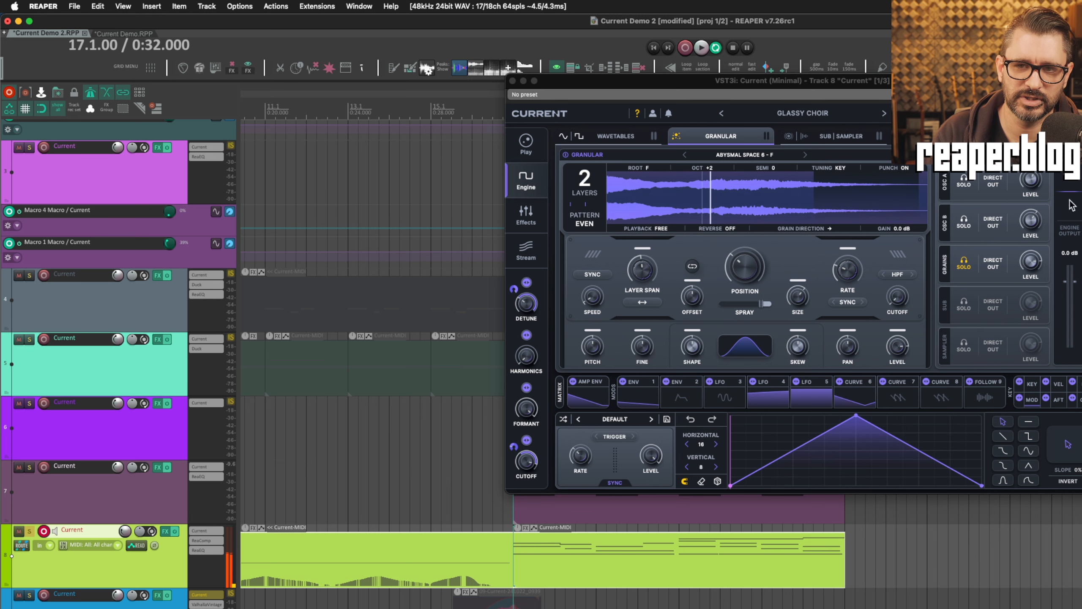
click(964, 263)
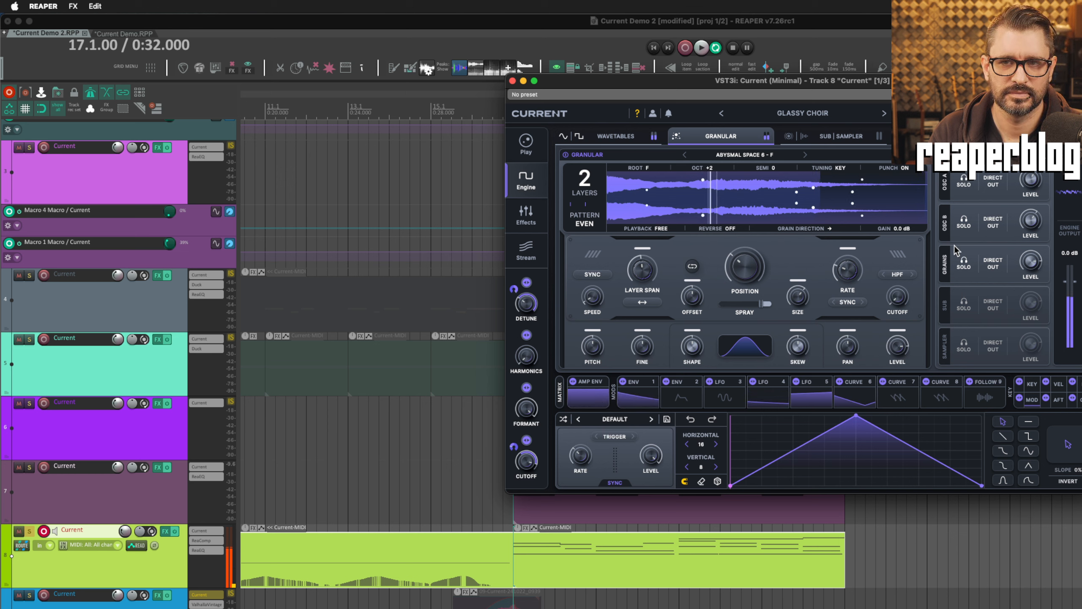
click(965, 226)
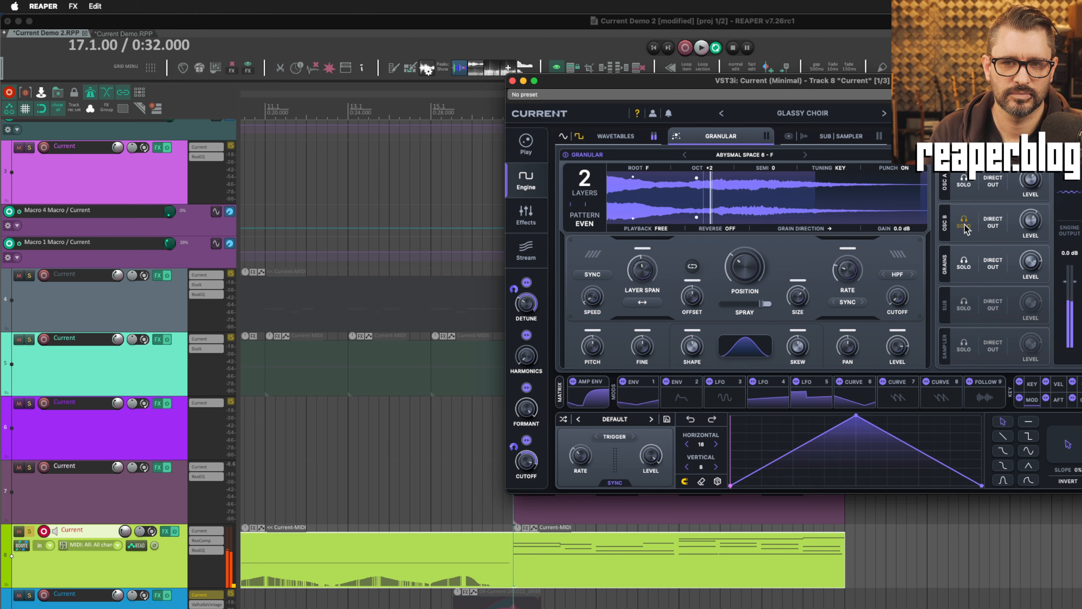
Step: Audition Osc A in track 8's Current, remove track 8's solo and record arm, and select track 7 for soloed listening
click(964, 181)
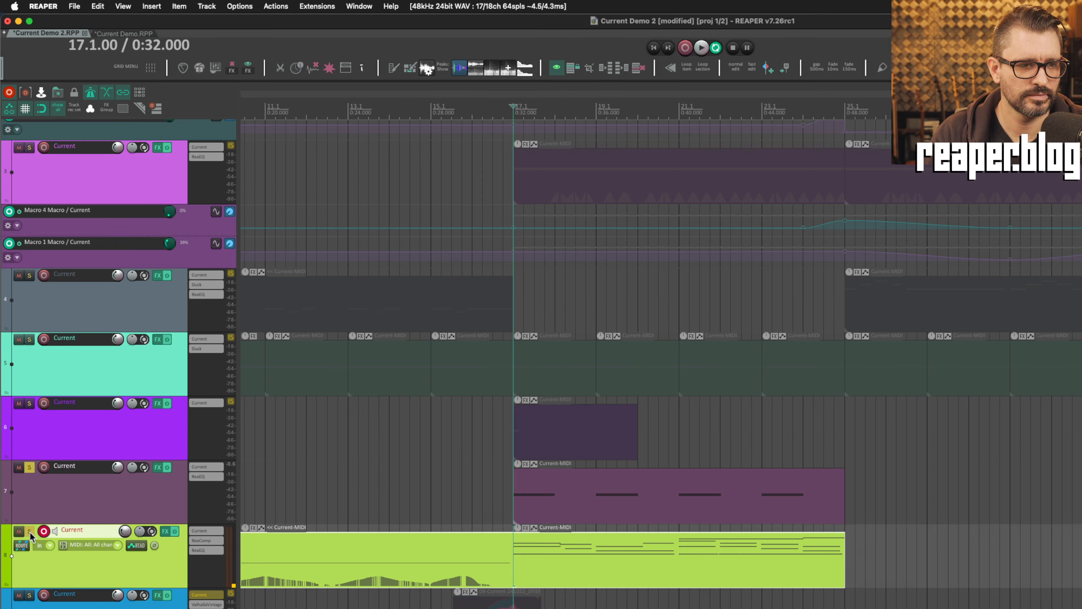
click(30, 531)
click(44, 531)
click(104, 503)
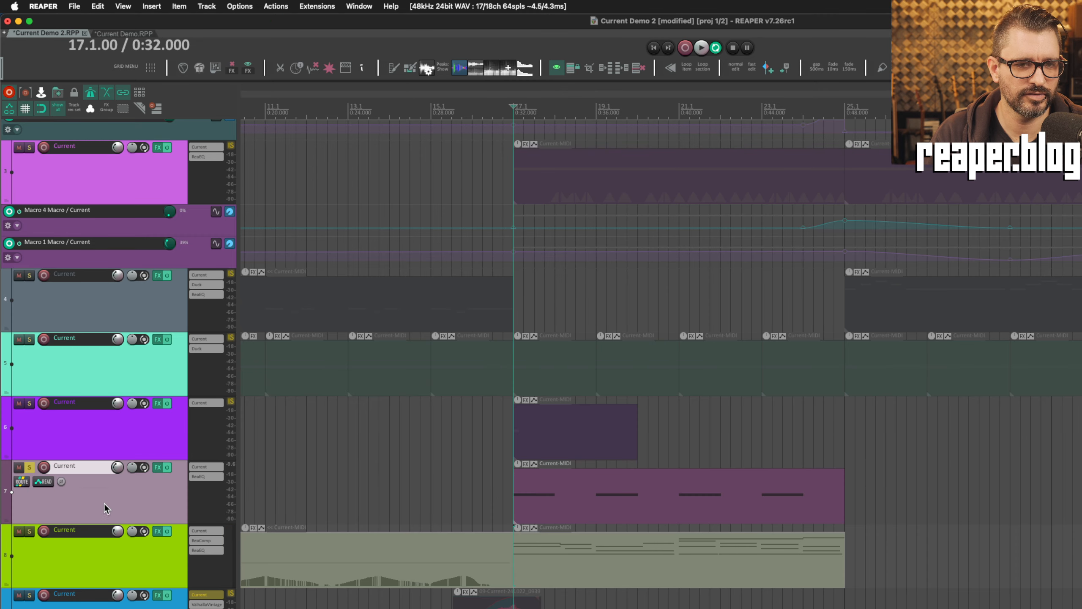
Step: Open track 7's Current with the Hammer 808 preset, audition it with the track record-armed, disarm the track and close the window
click(207, 467)
click(46, 466)
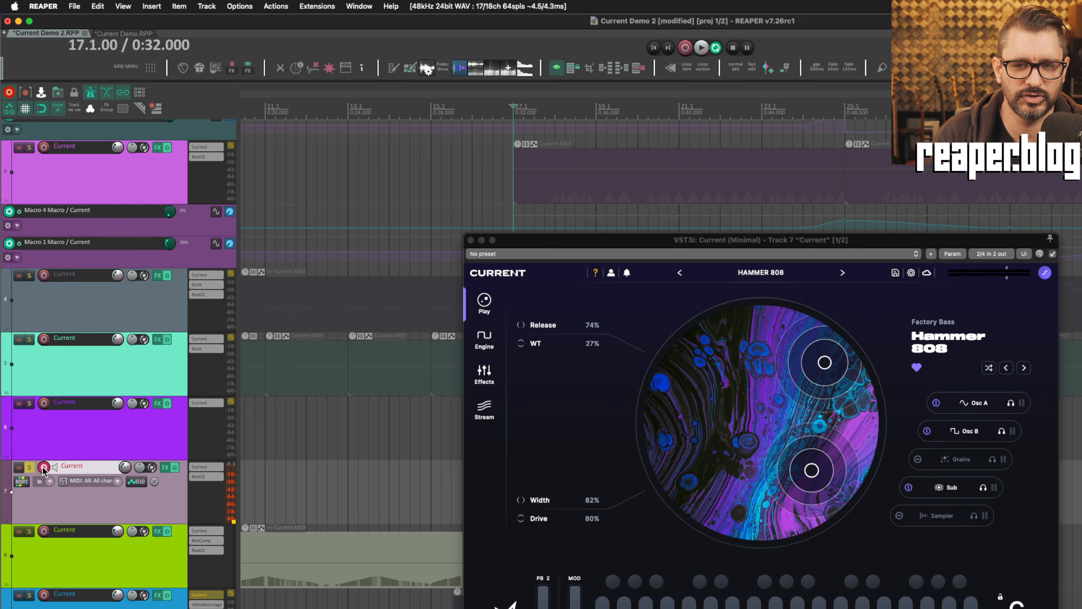
click(44, 468)
drag(476, 237, 461, 228)
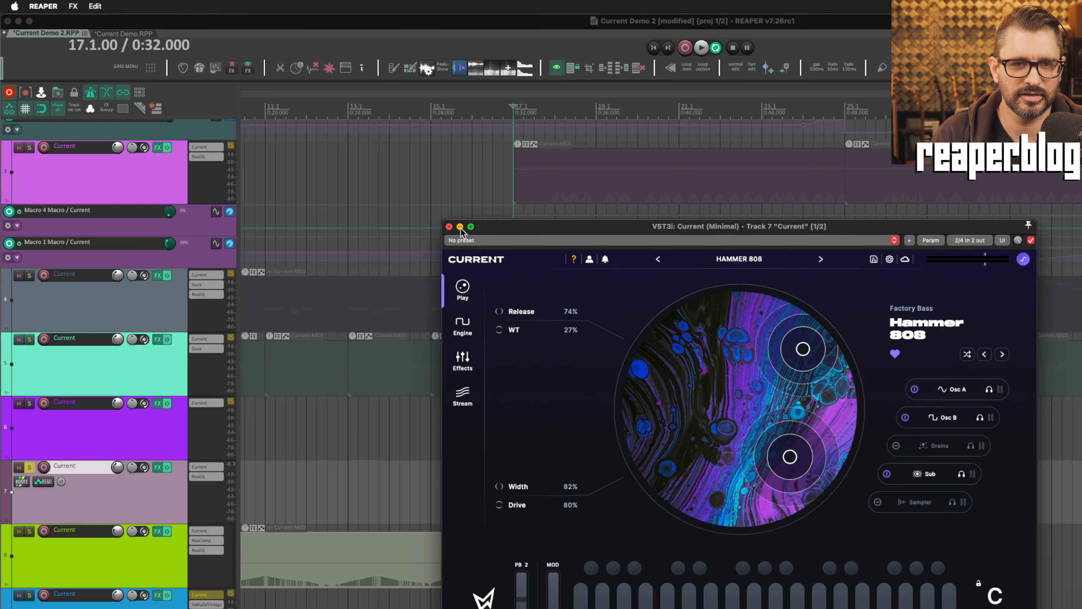
click(455, 231)
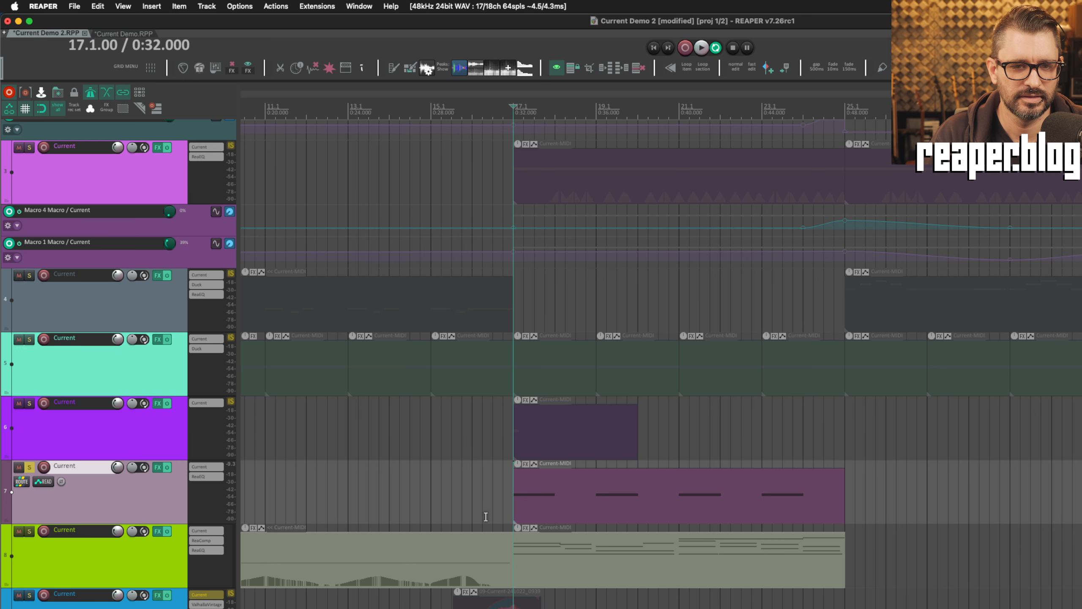
Step: Unsolo track 7, play the full arrangement from 16.1.00, and inspect the track's ReaEQ curve before closing it
click(29, 467)
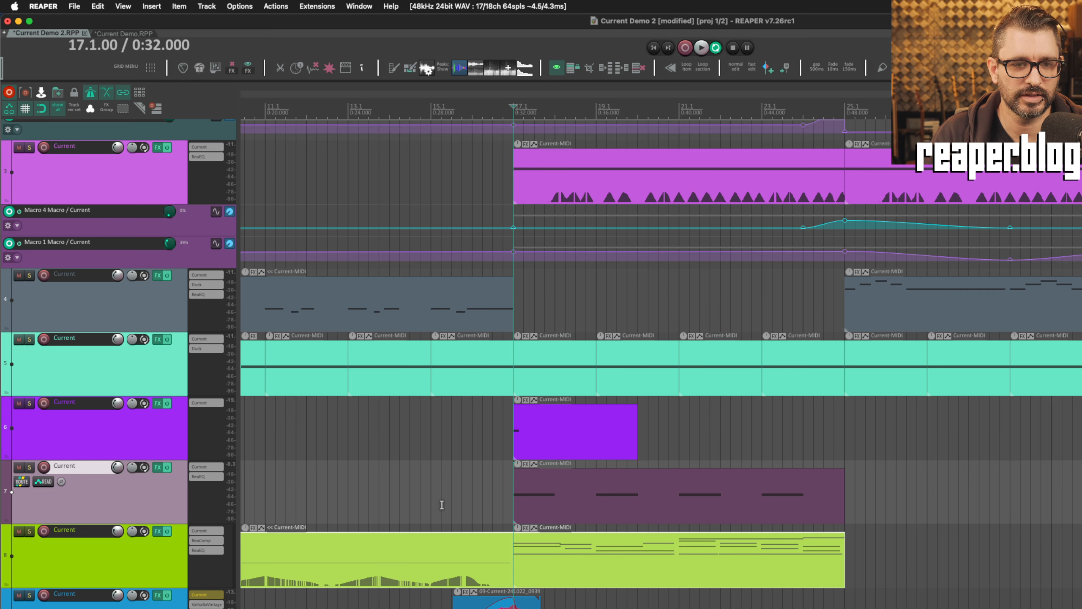
click(472, 486)
key(space)
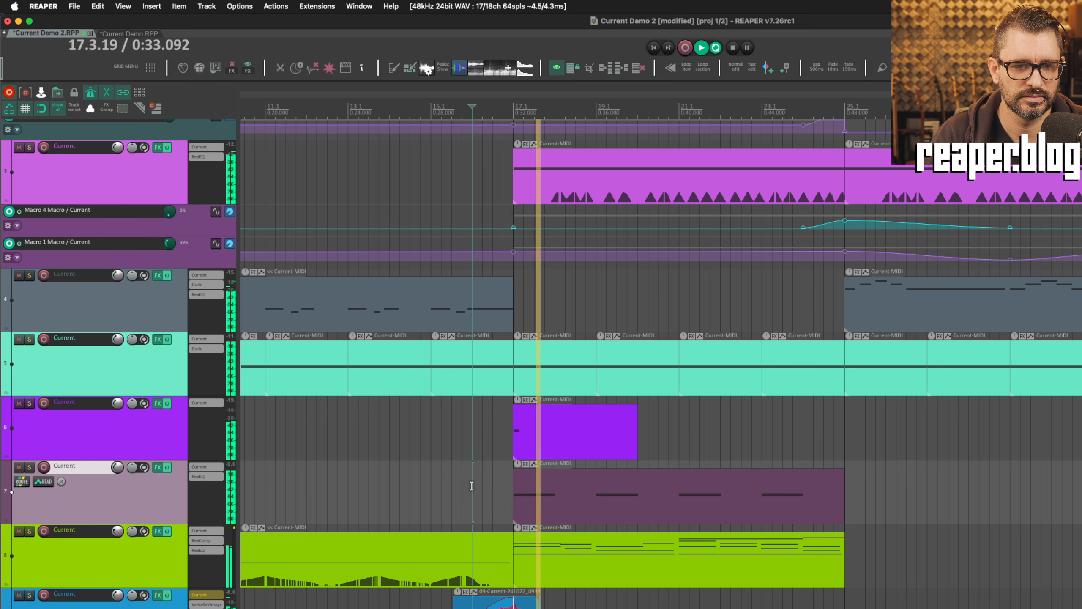
key(space)
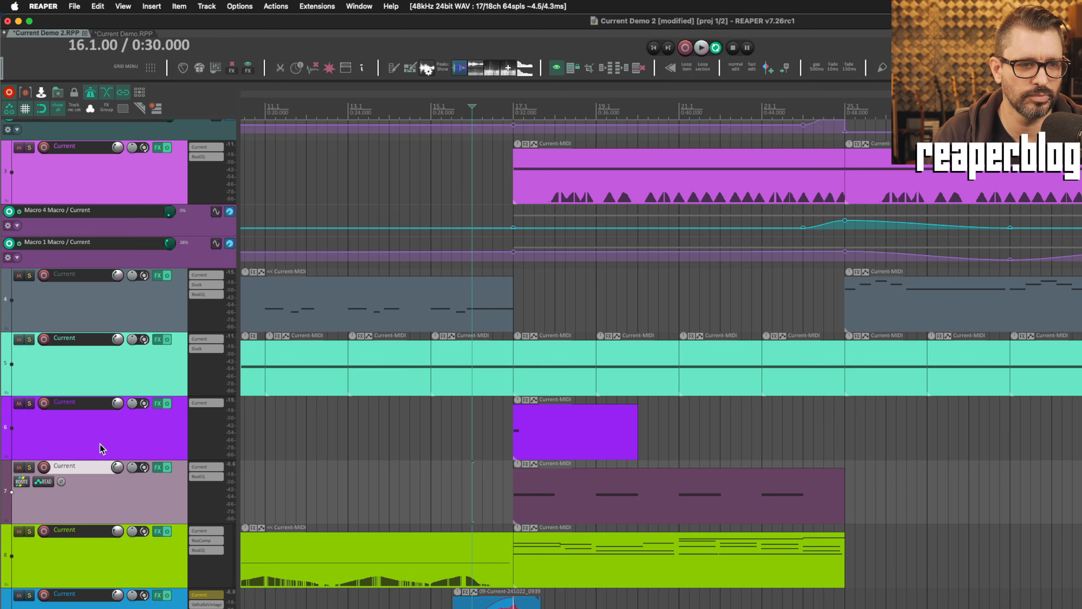
click(214, 475)
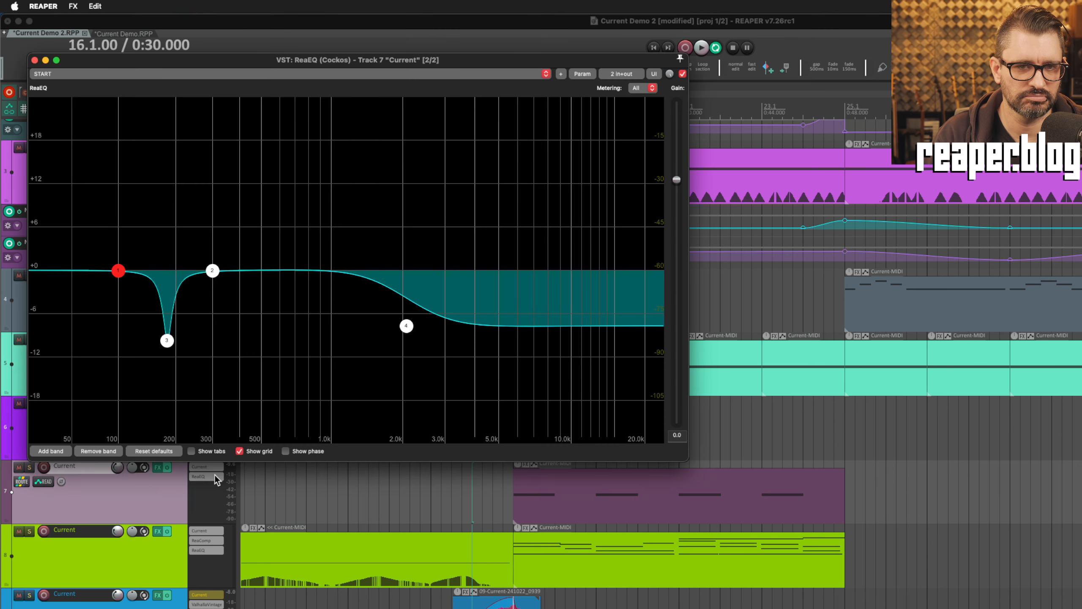
click(215, 475)
Step: Solo track 6, play it from 16.4.00, and view the Sonar Overdrive sampler in its Current window, moved into full view
click(29, 404)
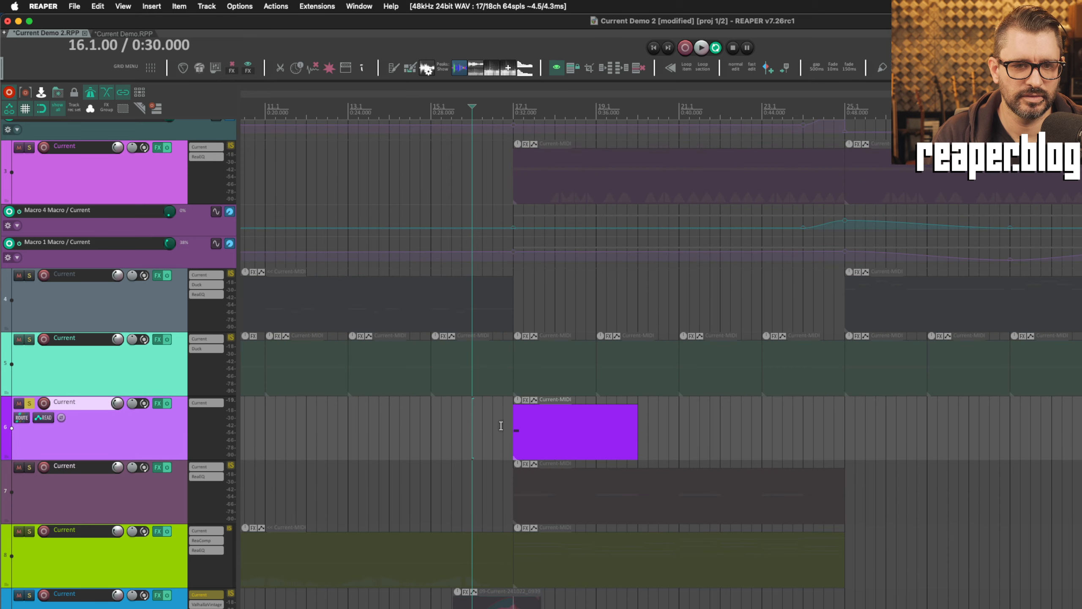
click(508, 428)
key(space)
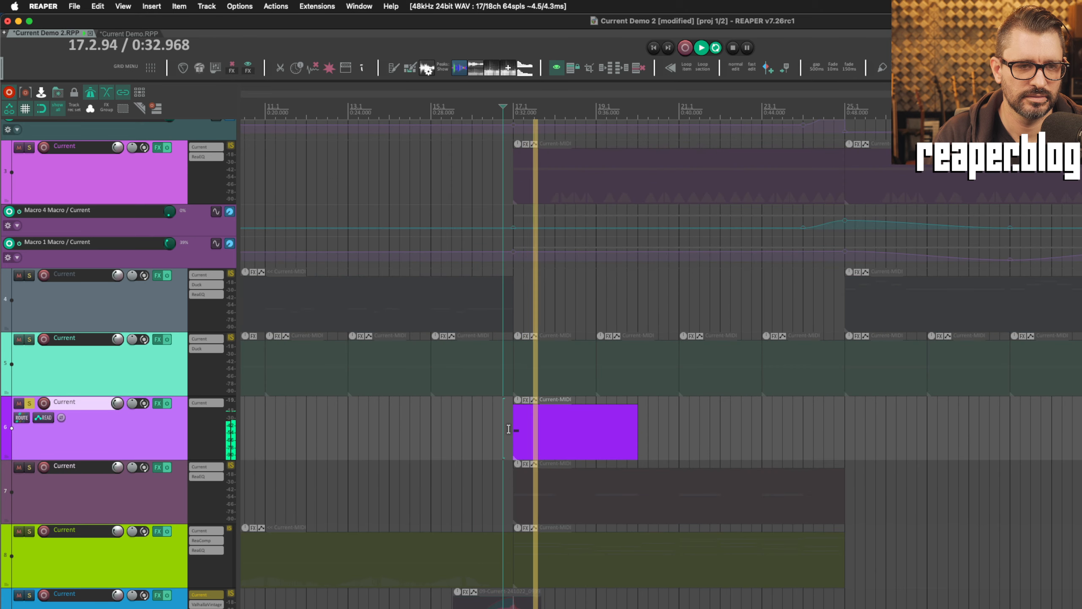
key(space)
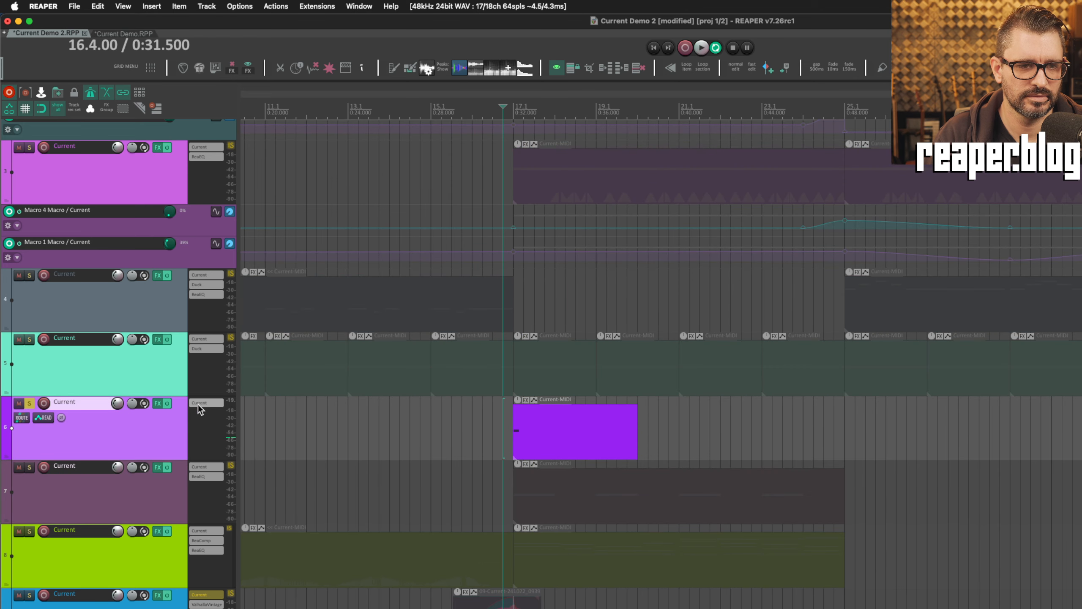
click(197, 403)
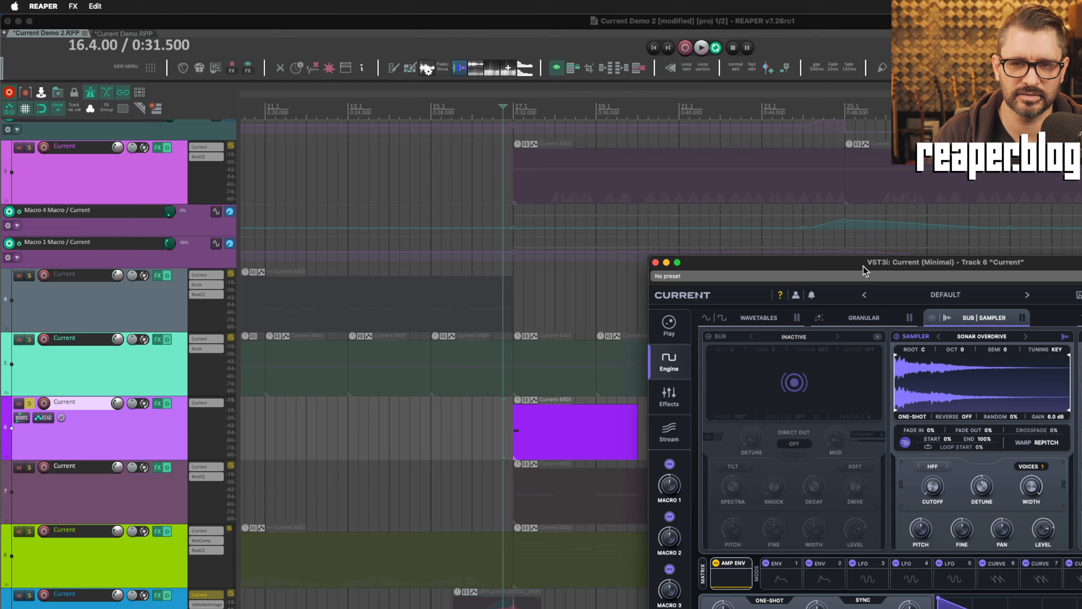
drag(863, 265, 579, 190)
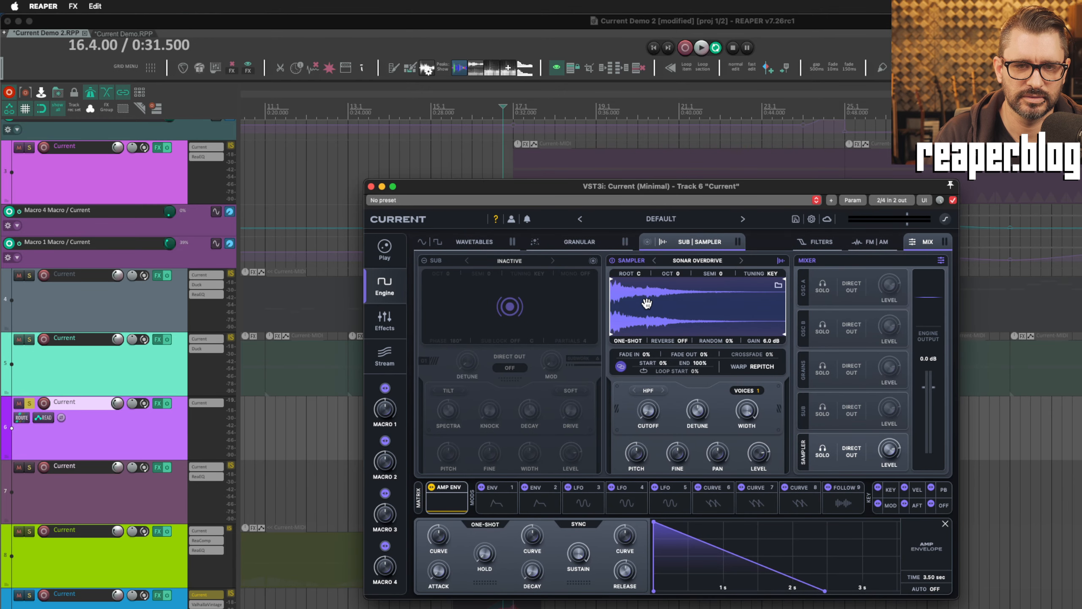
Step: Play soloed track 5 from 15.1.00, stop playback, and open its Current window with the Backbeat Basement preset
click(428, 384)
key(space)
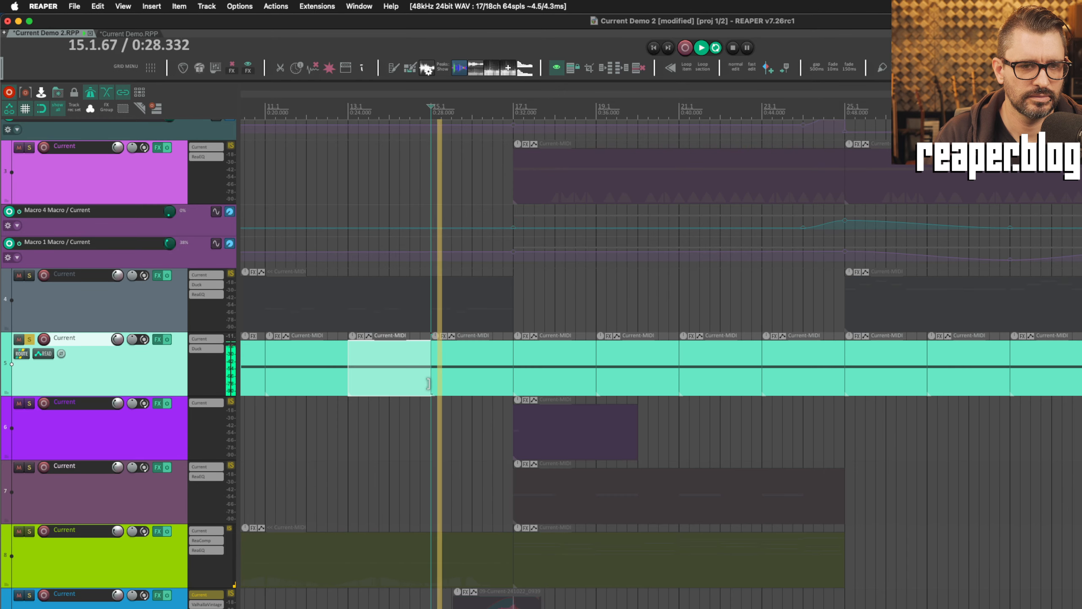
key(space)
click(205, 339)
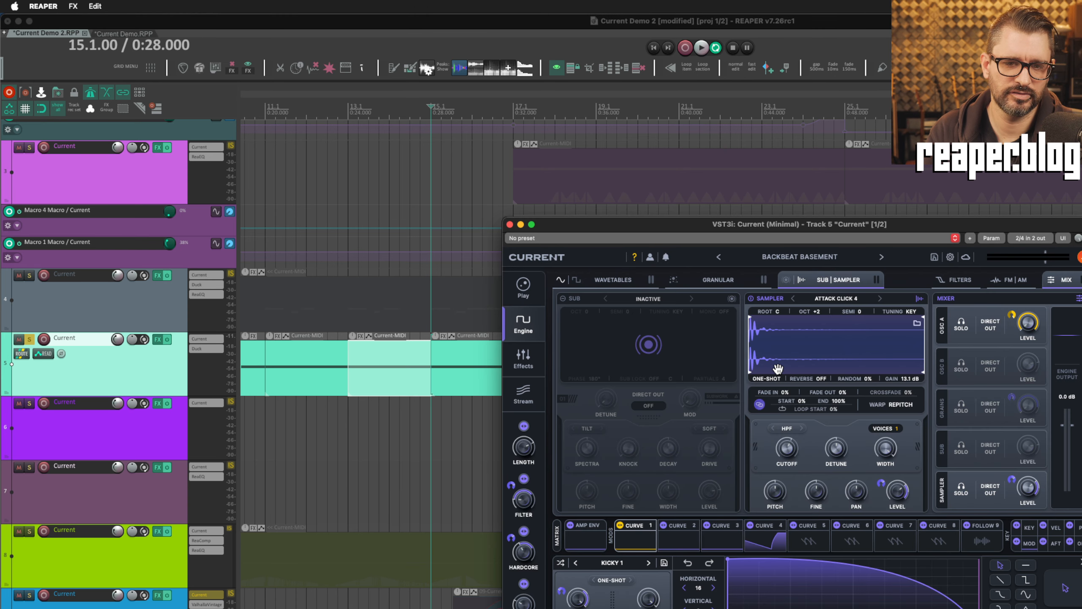
Step: Record-arm track 5, audition Backbeat Basement, and view its wavetable oscillators and the key, velocity and mod wheel modulation curves
click(44, 339)
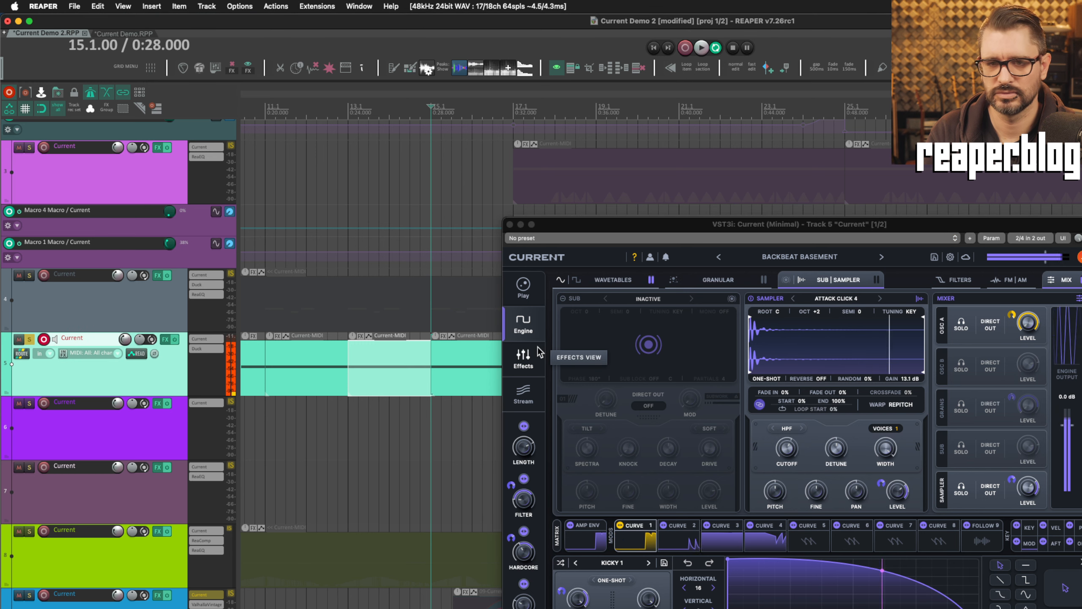
click(613, 280)
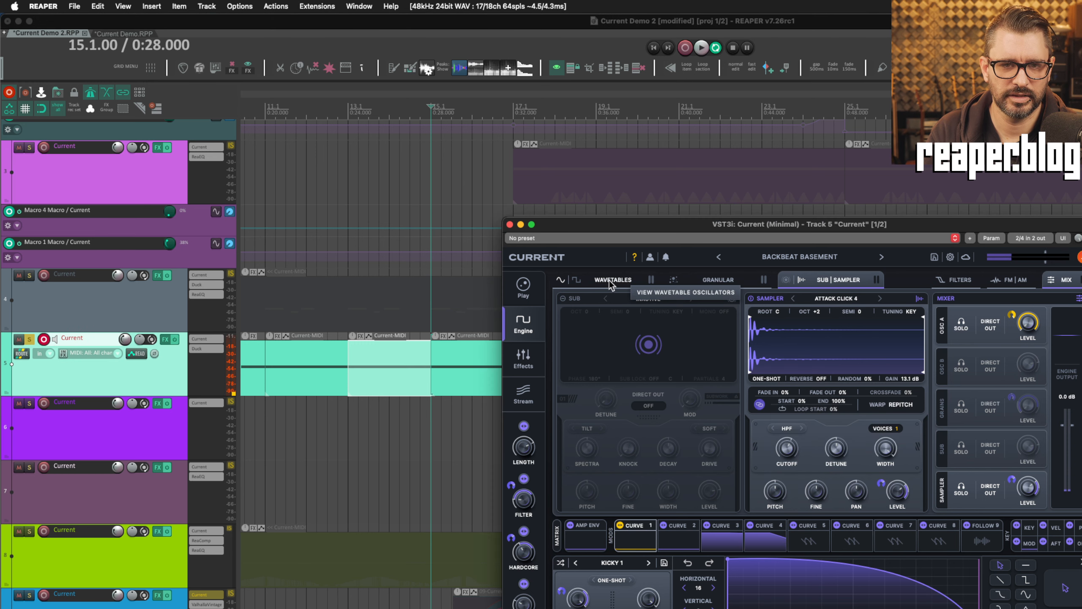
click(613, 279)
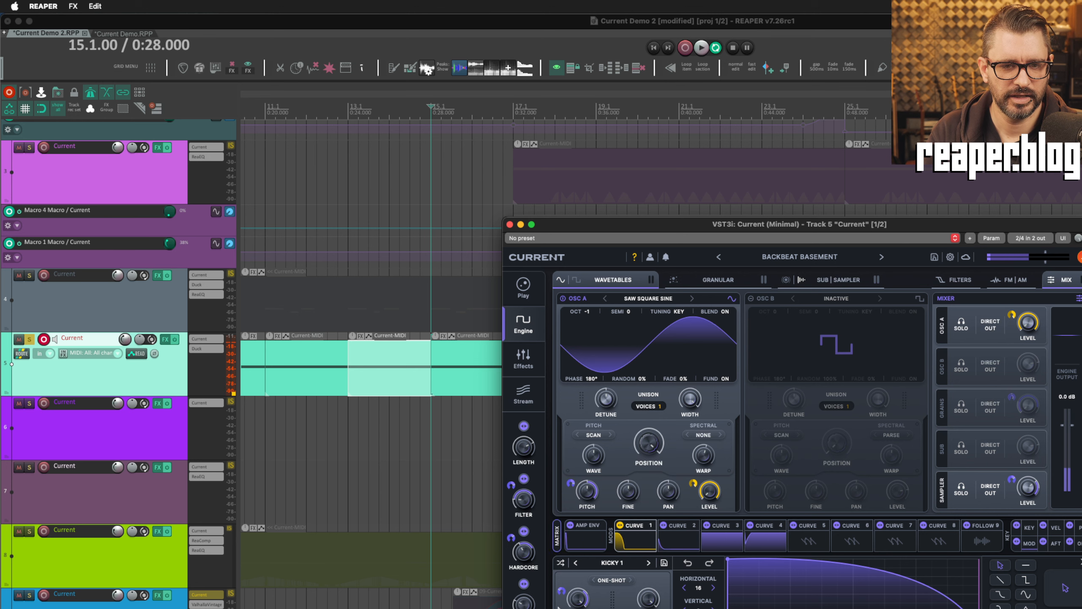
click(1030, 530)
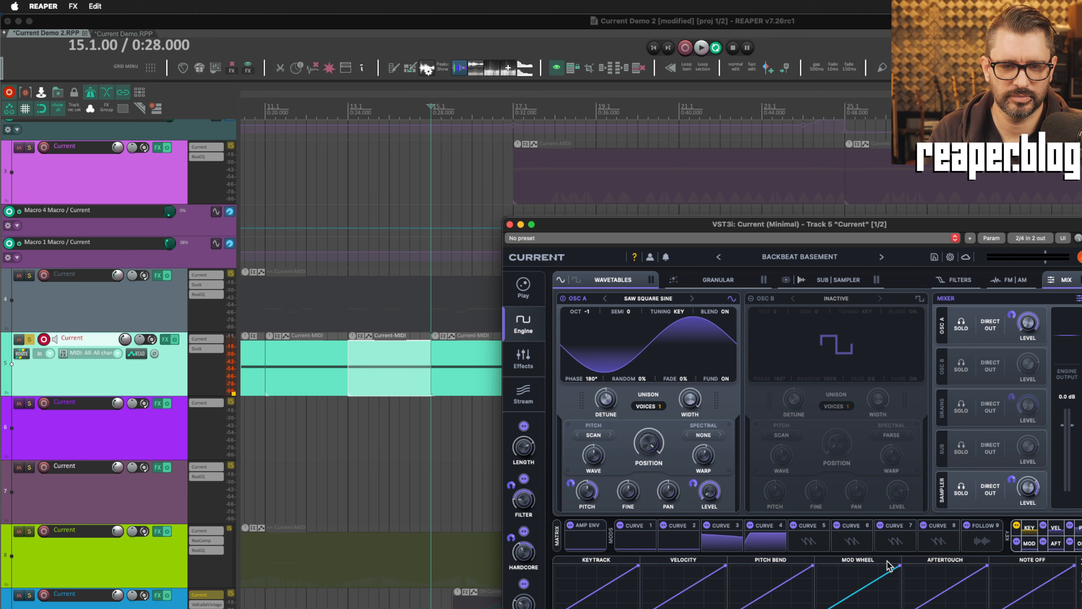
Step: Show the arpeggiator settings, compare the sound with the arpeggiator bypassed and re-enabled, and close track 5's Current window
click(1028, 531)
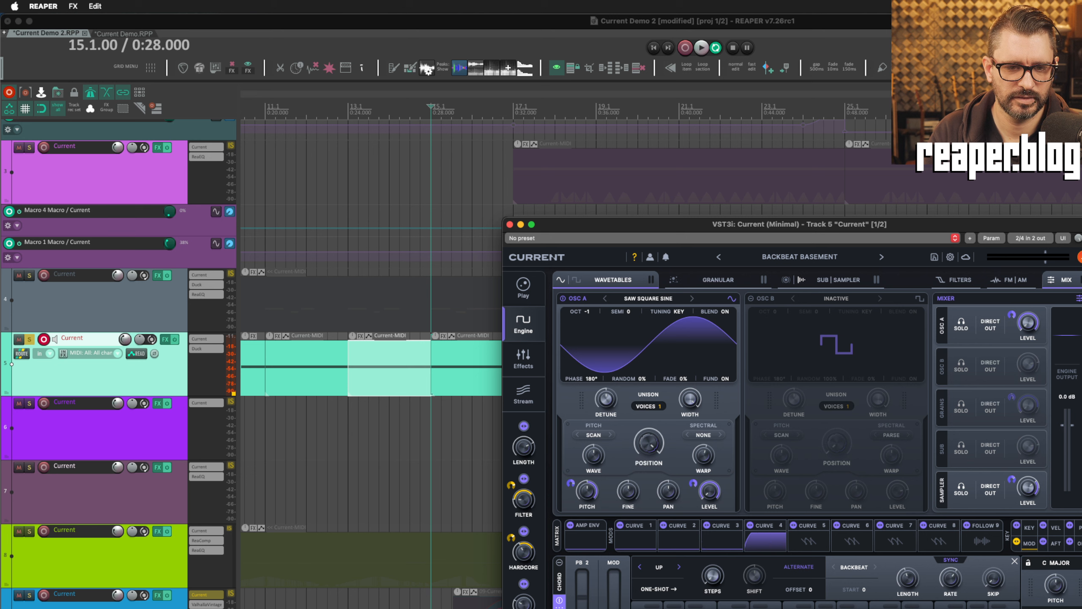
click(559, 601)
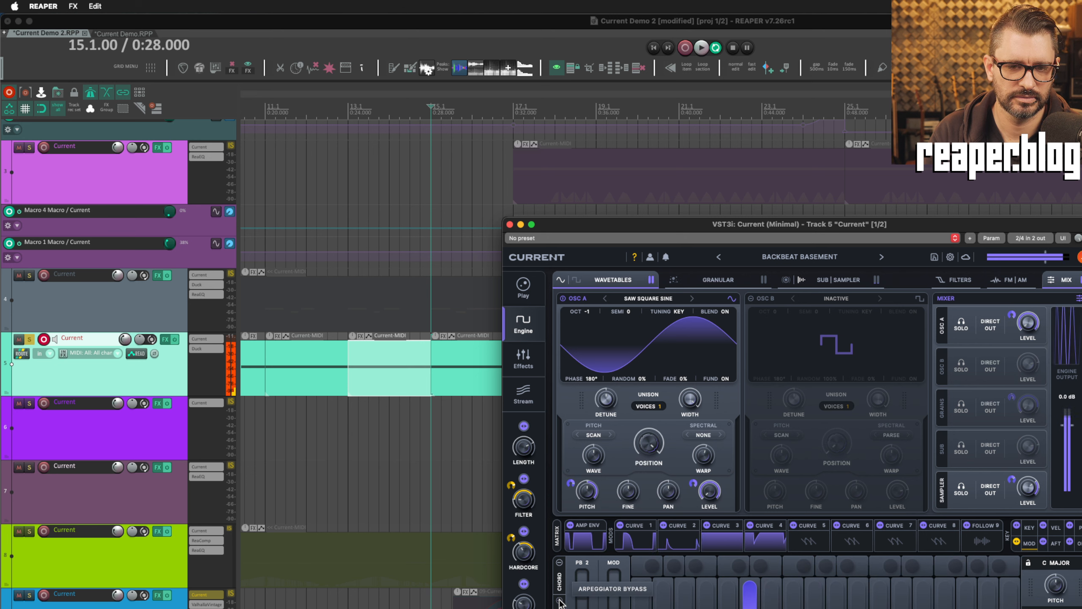
click(559, 601)
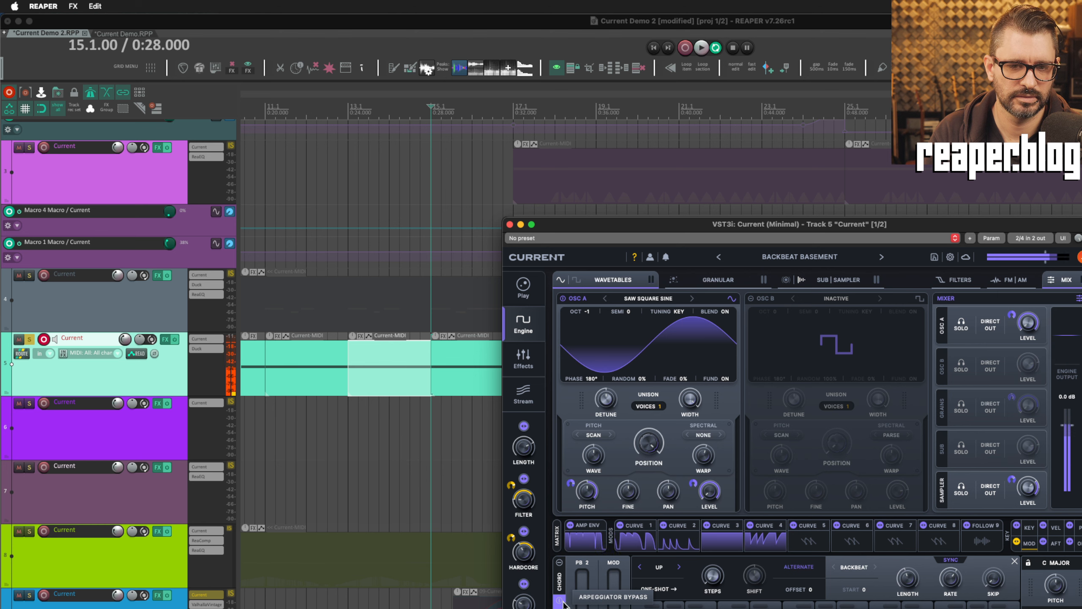
click(509, 225)
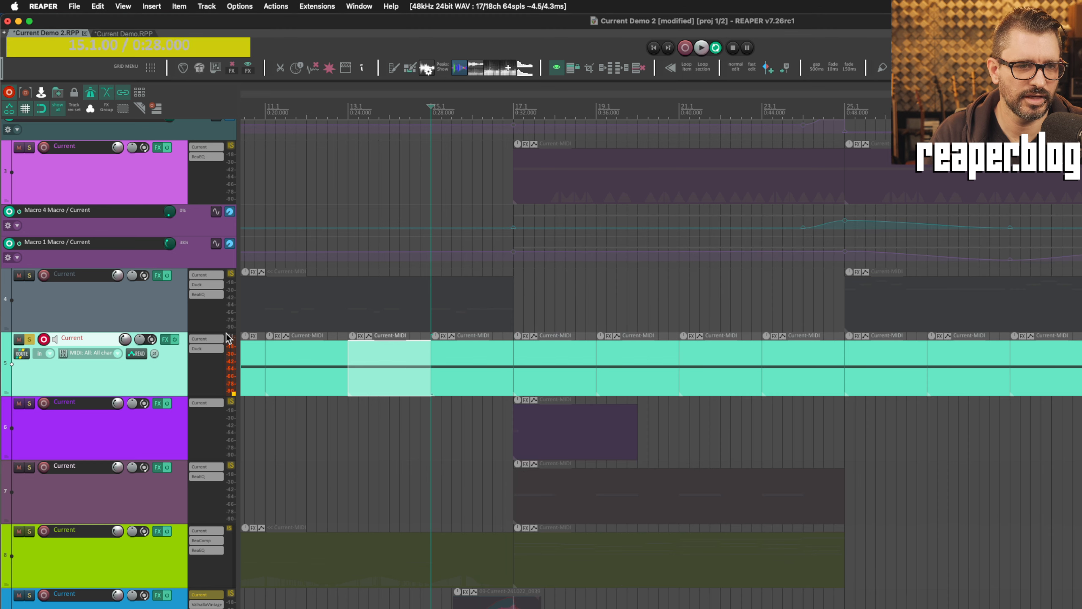
Step: Open the Duck plug-in on track 5, play from 15.1.00 comparing it bypassed and enabled, and stop playback
click(206, 349)
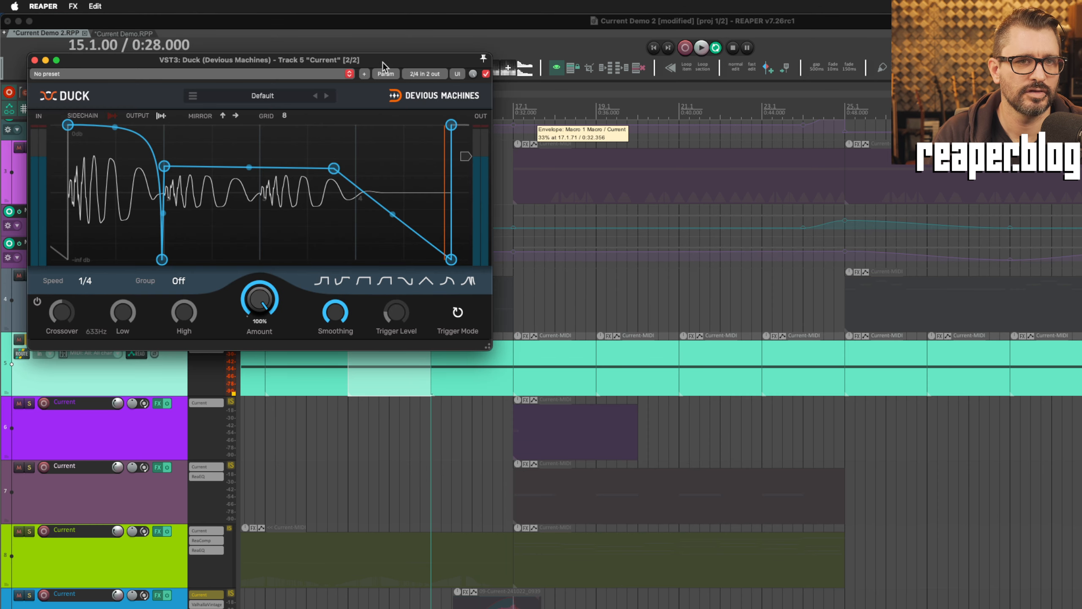
drag(384, 61, 504, 71)
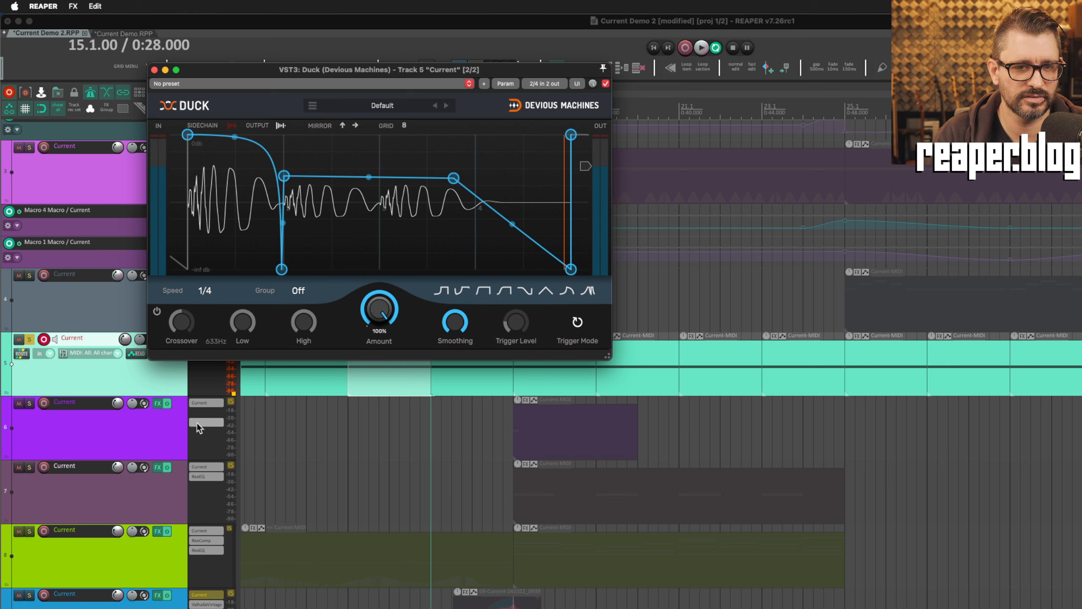
click(54, 361)
key(space)
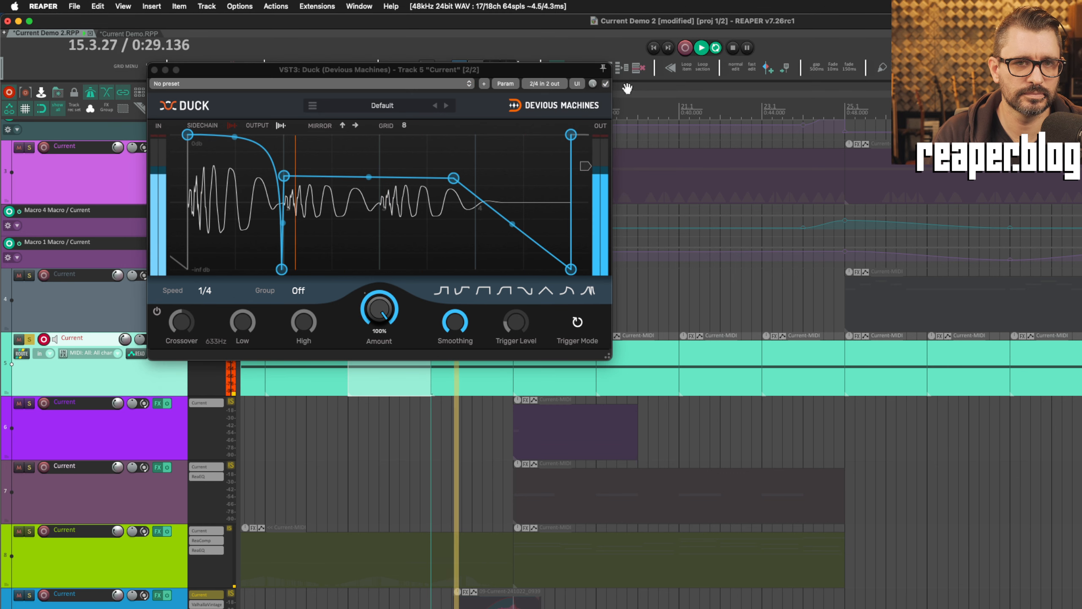
click(605, 83)
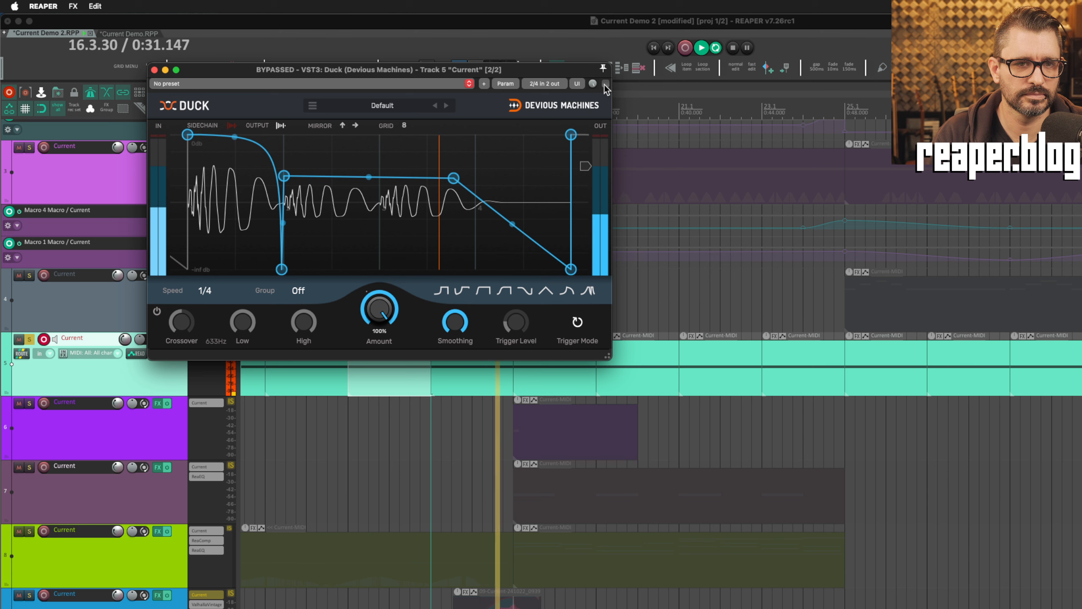
click(605, 83)
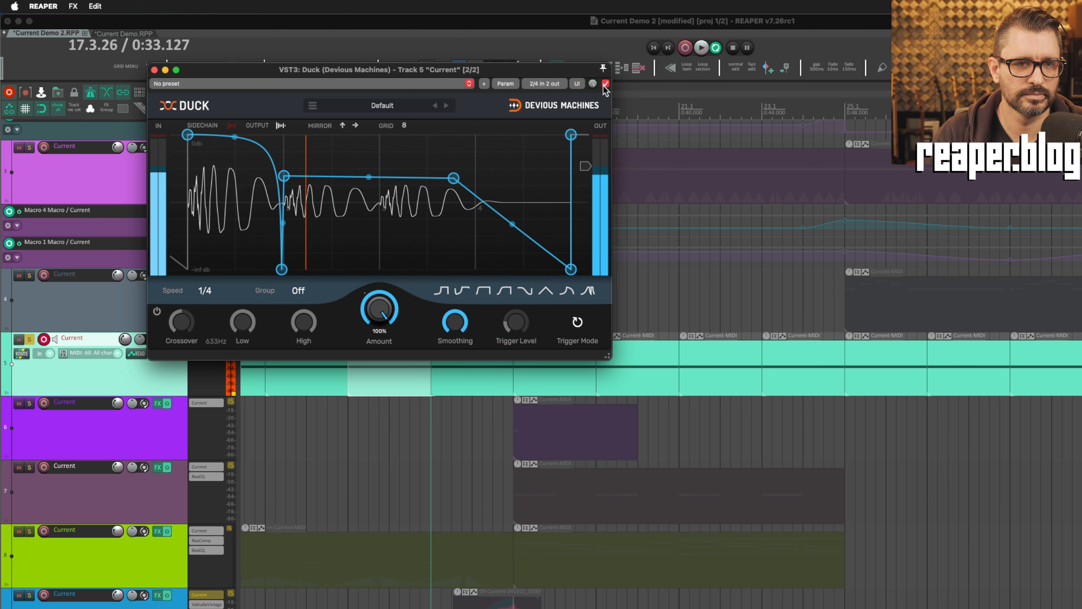
click(62, 378)
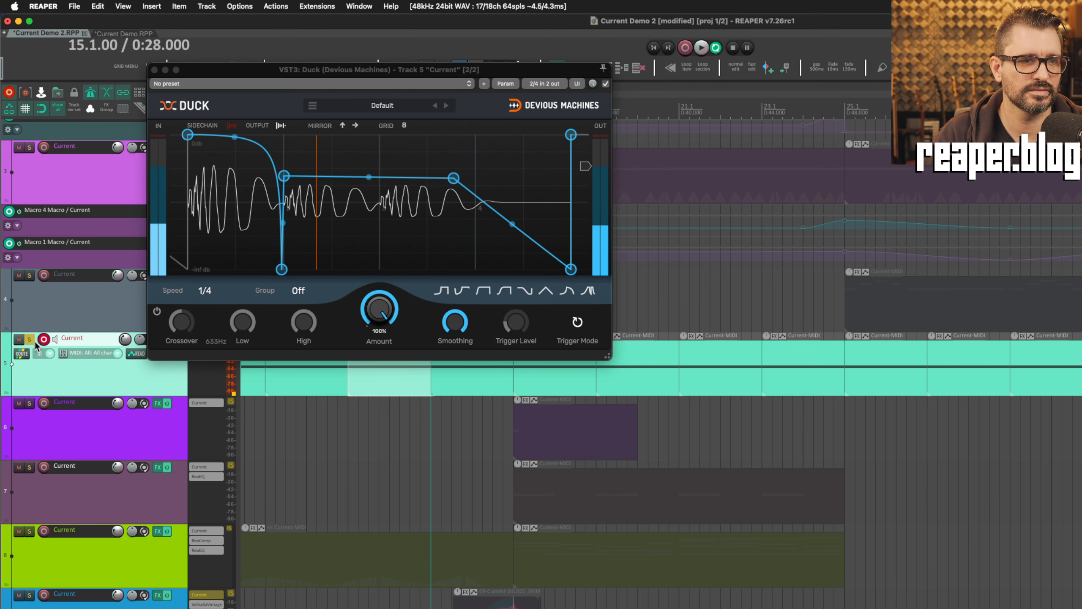
Step: Unsolo and disarm track 5, and close its Duck window
click(30, 340)
click(43, 339)
click(154, 69)
Step: Open soloed track 3's Current clear of its MIDI items and play from 17.1.00, watching the automated Battery Acid macros, and stop
click(202, 147)
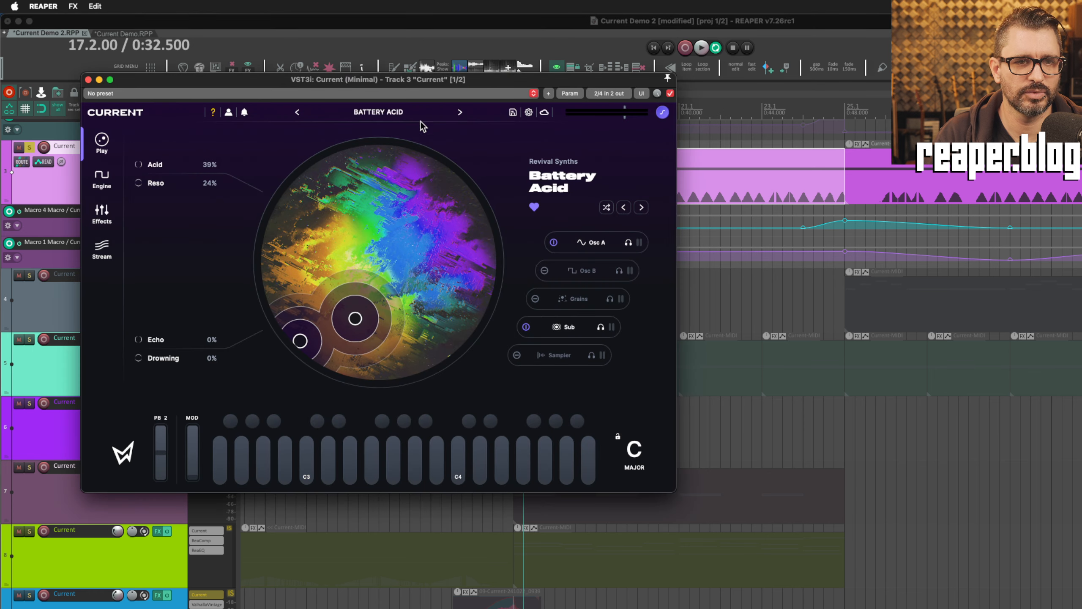
drag(424, 73, 695, 280)
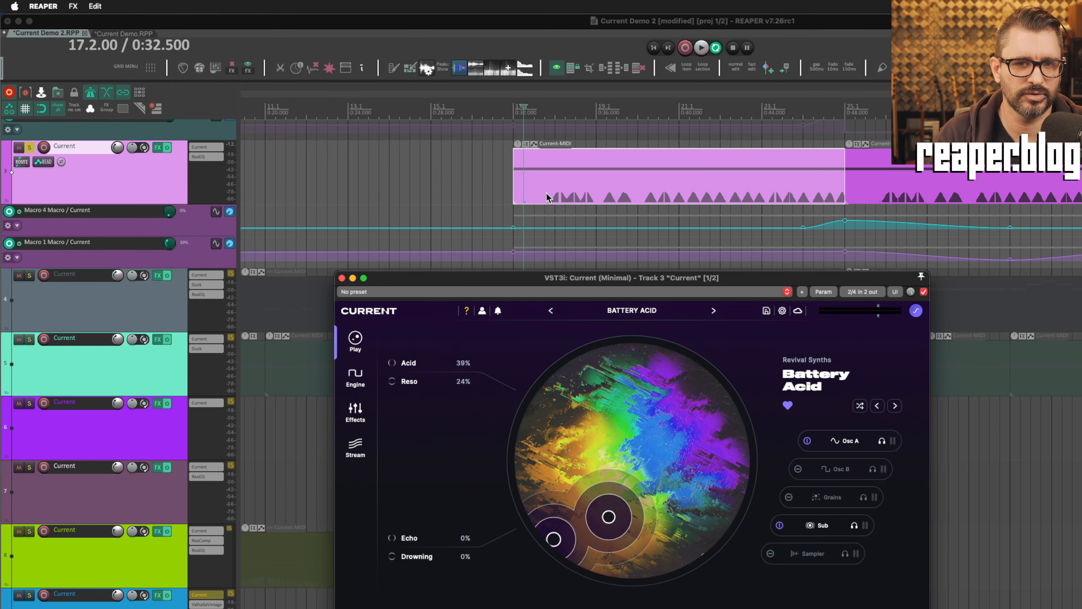
click(515, 183)
key(space)
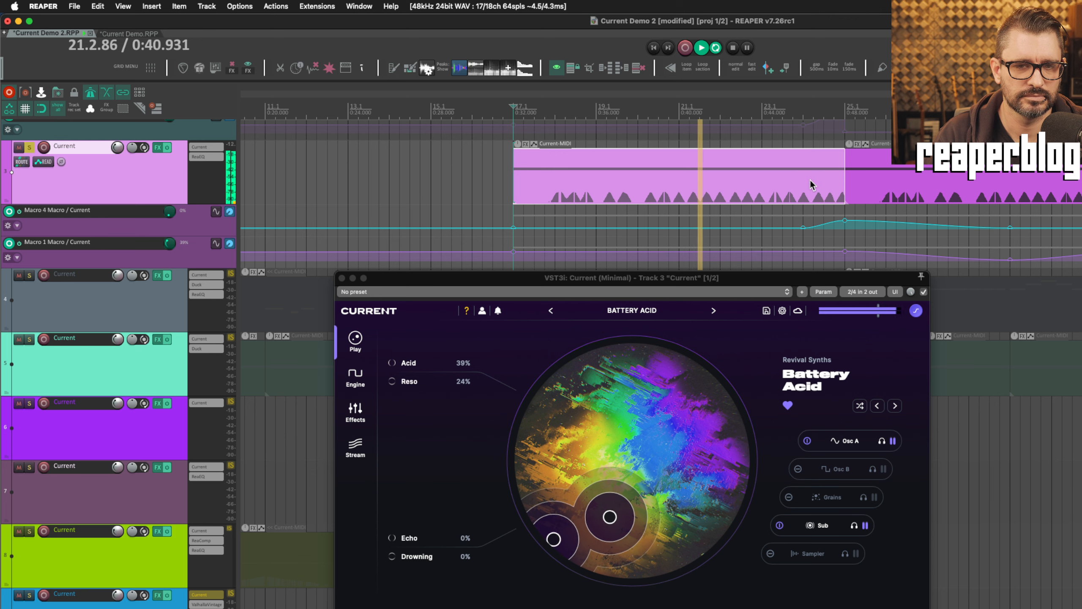
scroll(717, 149, right, 3)
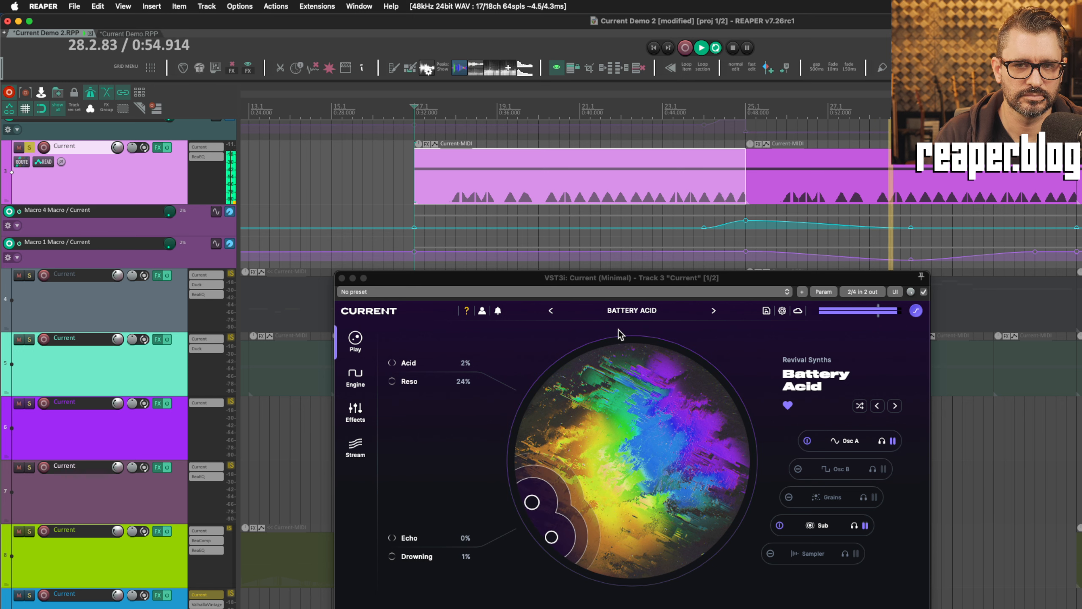
key(space)
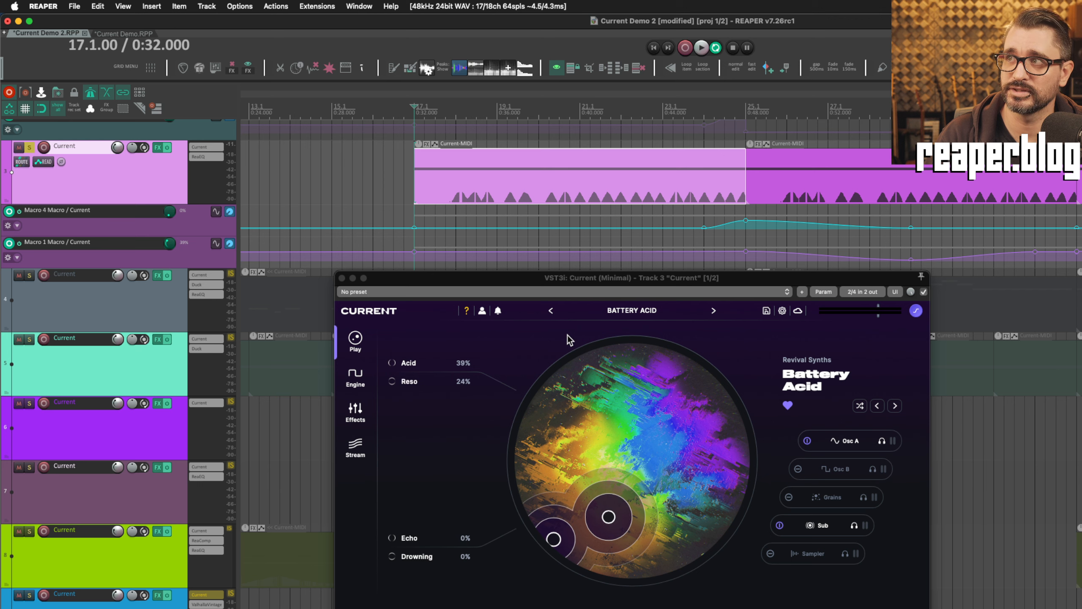
Step: Close track 3's Current window and play the Current Demo project from its start
click(341, 278)
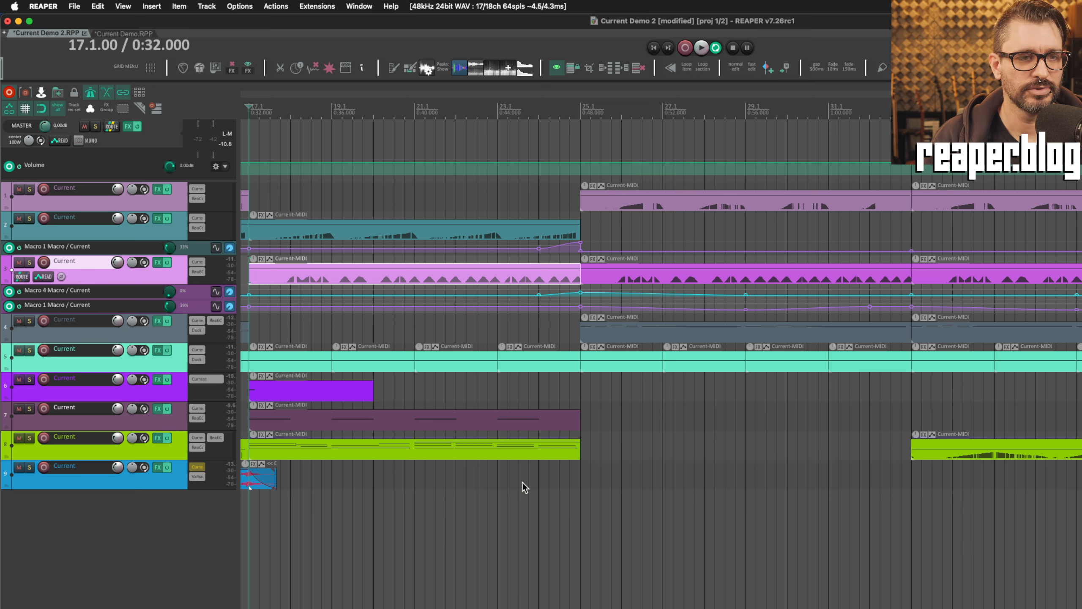
click(150, 592)
click(122, 34)
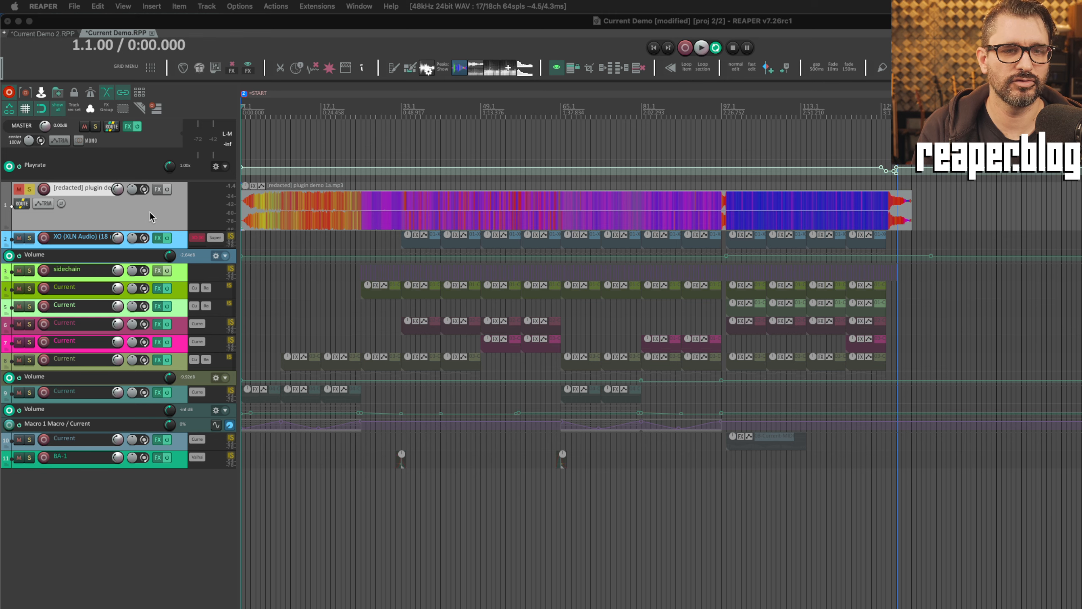
key(space)
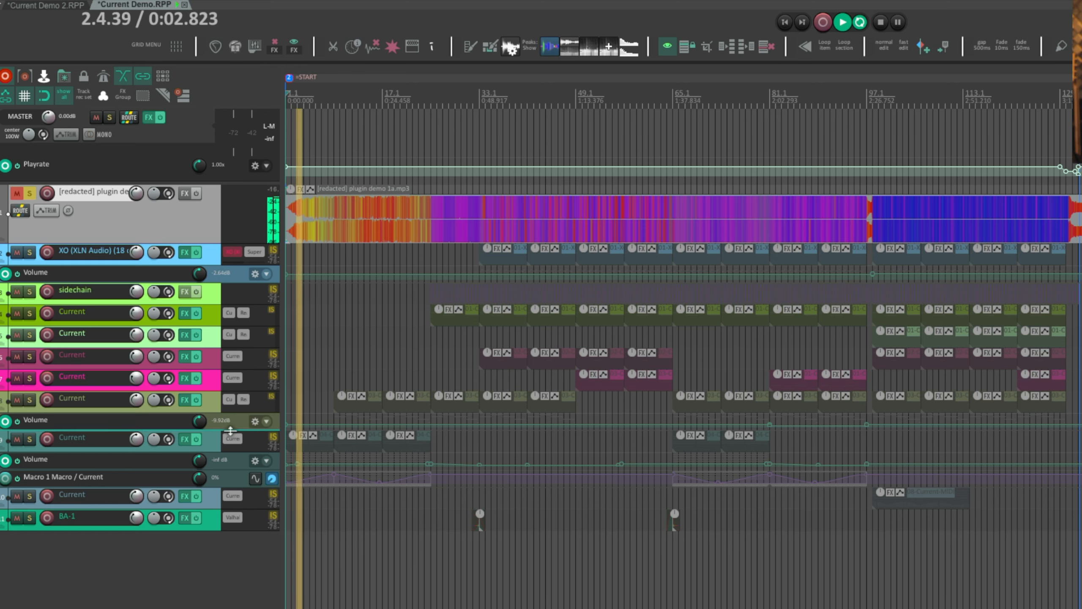
Step: Open track 9's Current, show the Sky Blessings wavetables, LFO 4 and Play page during playback, and close it
click(227, 439)
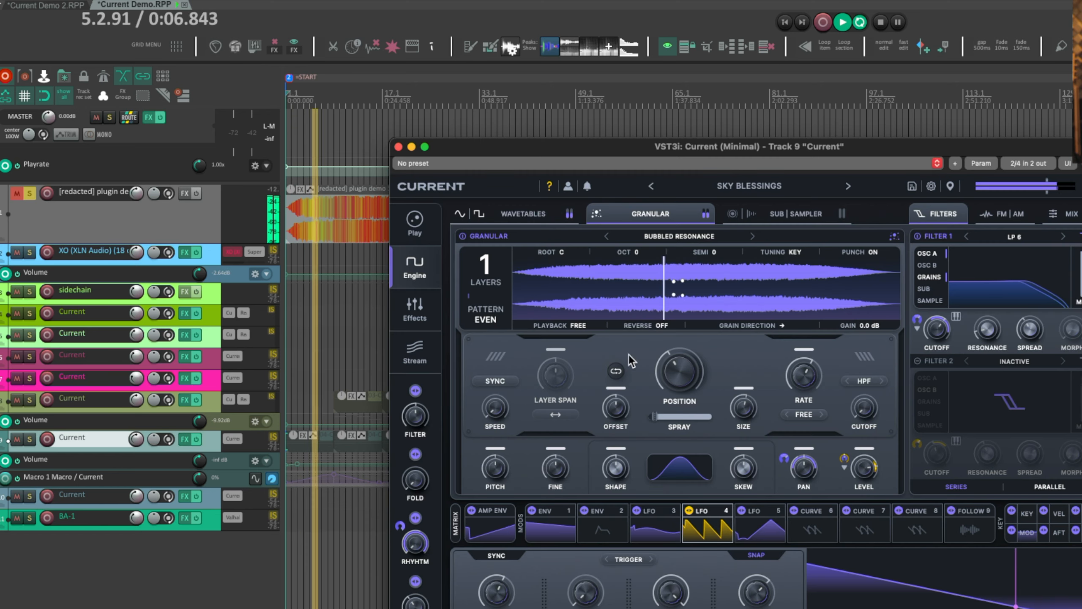
click(529, 214)
mouse_move(566, 436)
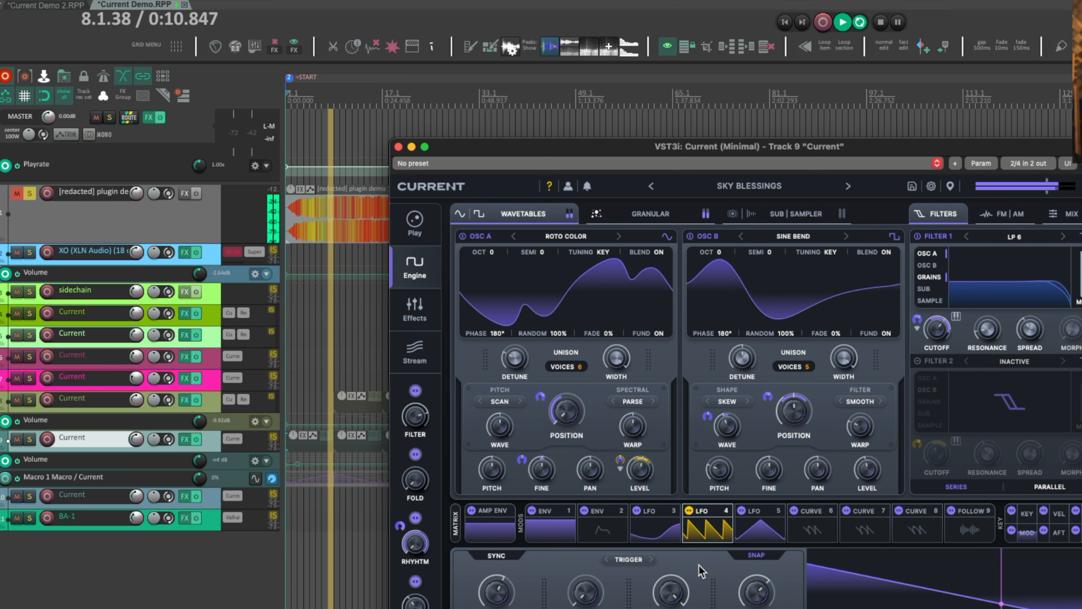
click(703, 529)
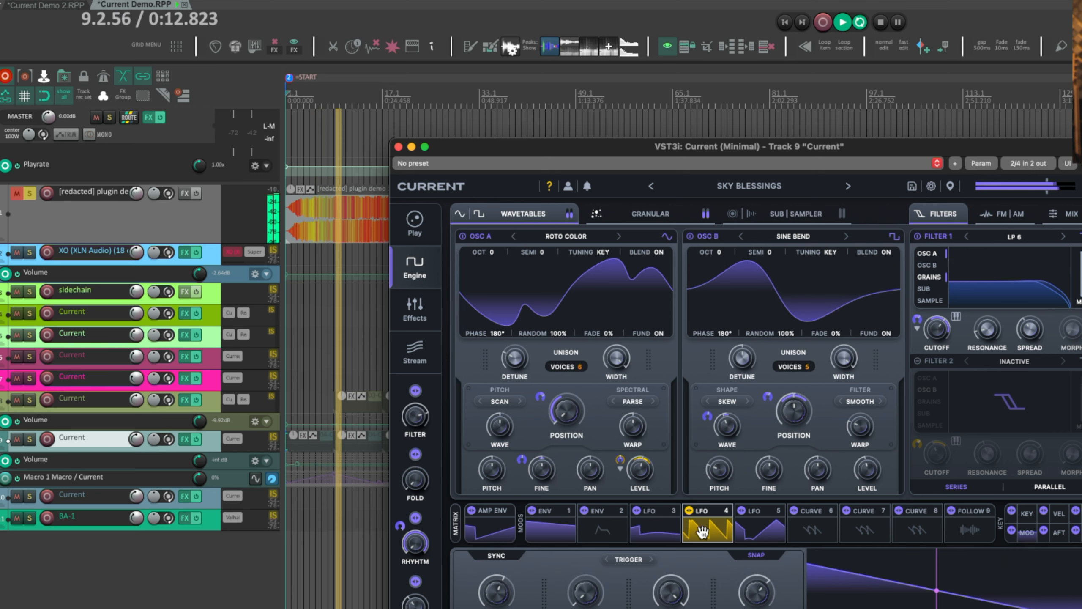
click(705, 529)
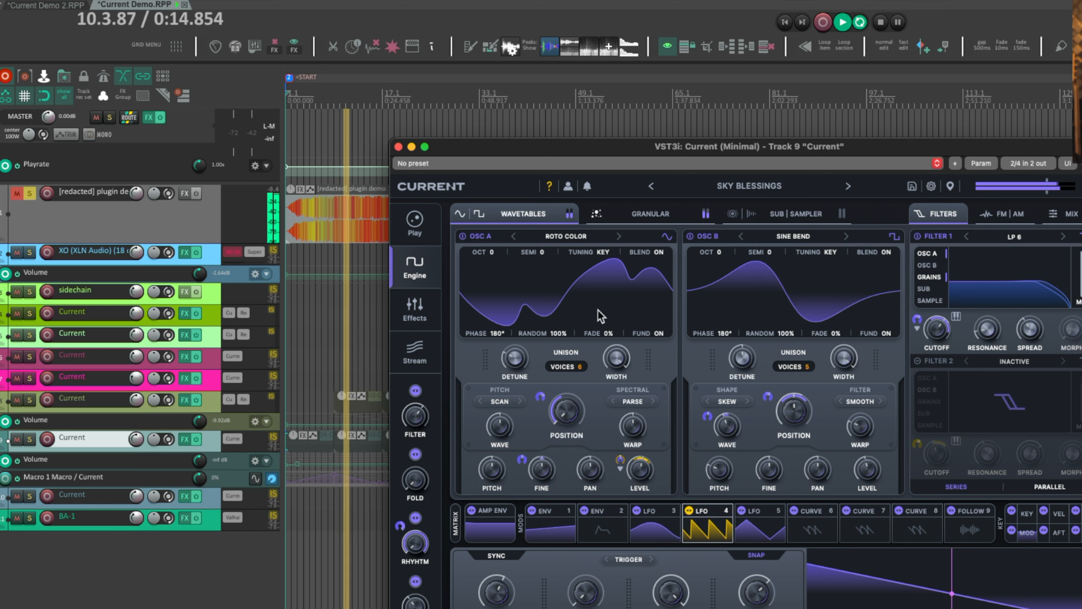
click(425, 231)
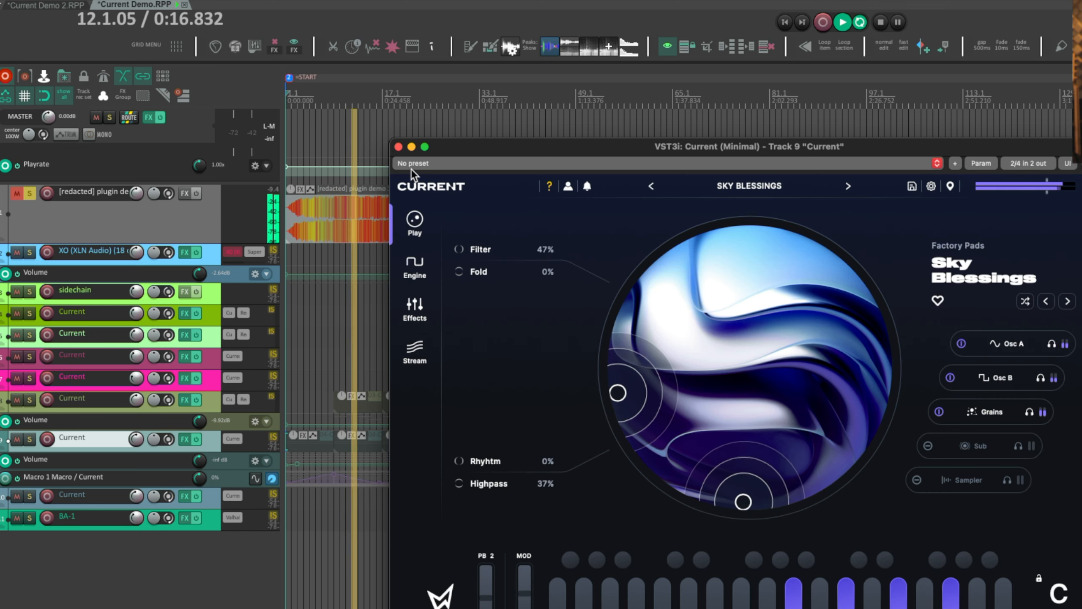
click(398, 147)
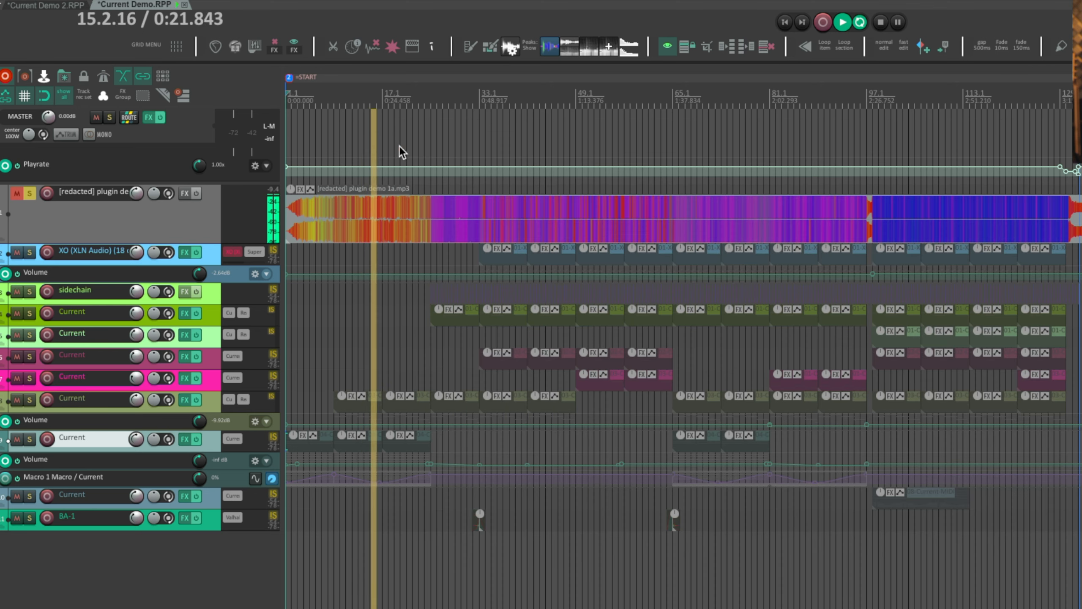
Step: Open track 8's Current, show the Nulled Memories granular and wavetable engines and its Play page, and put the window away
click(232, 400)
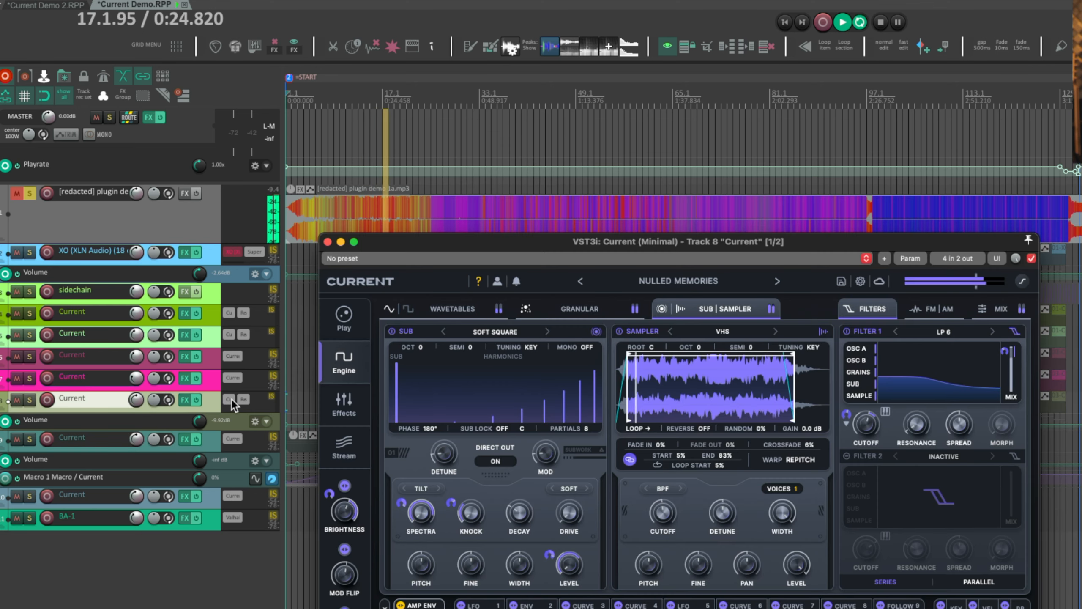
click(577, 309)
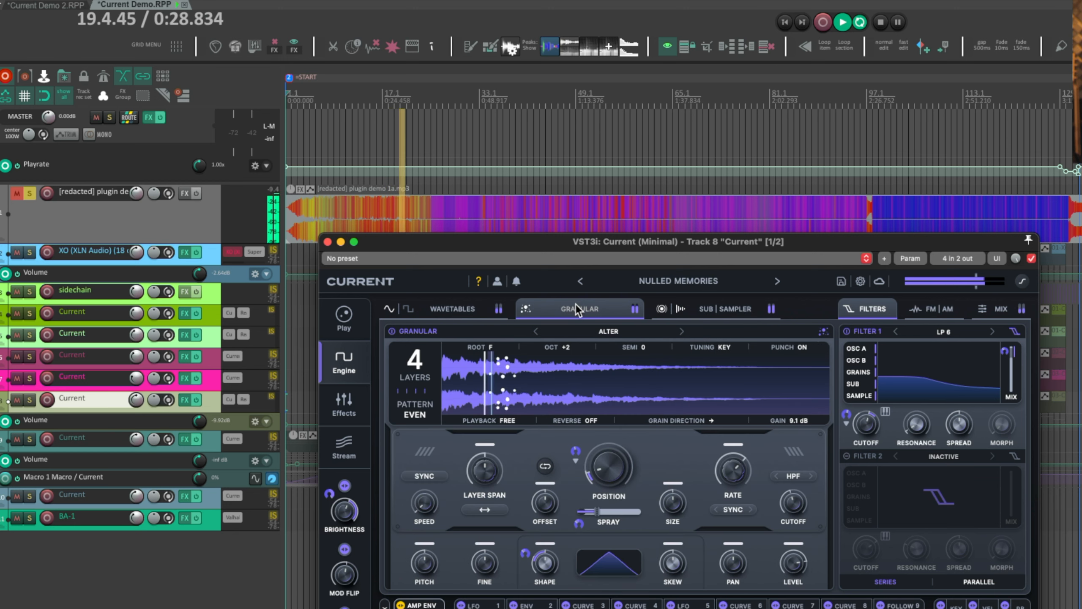
click(462, 311)
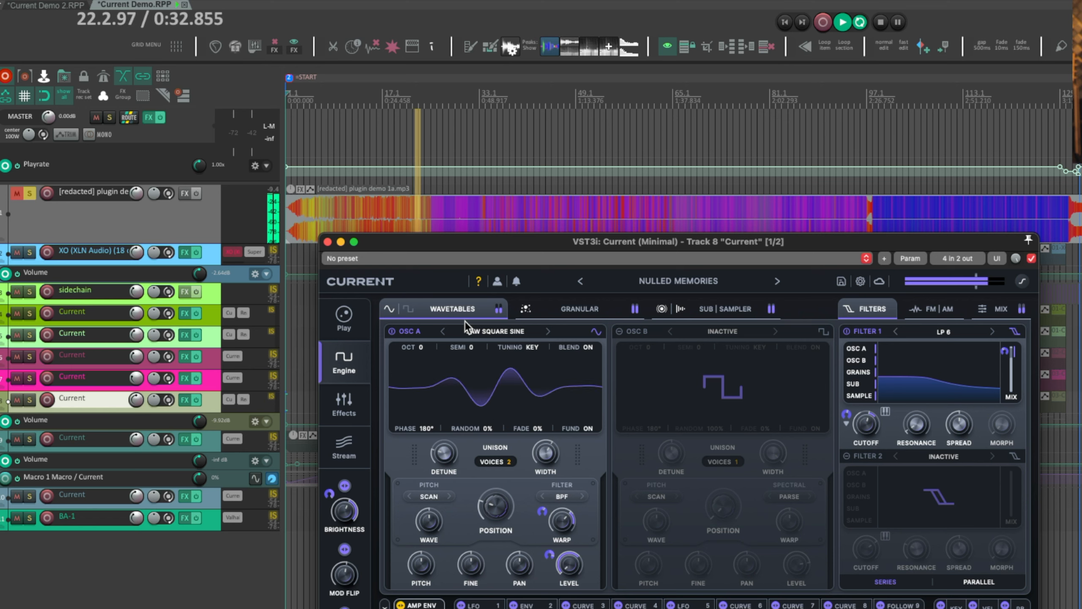
click(343, 317)
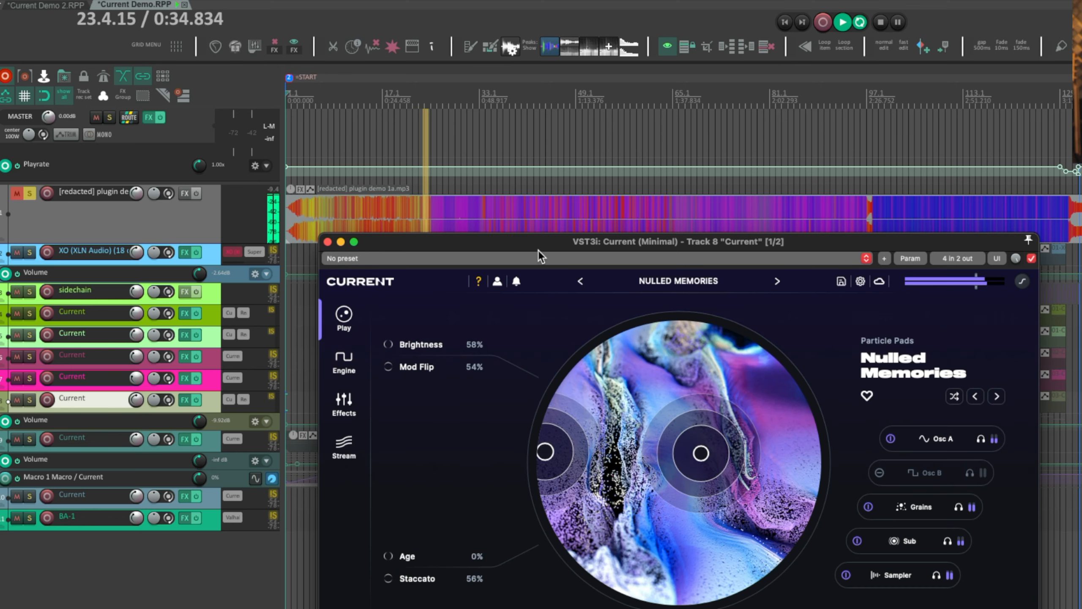
drag(548, 244, 559, 237)
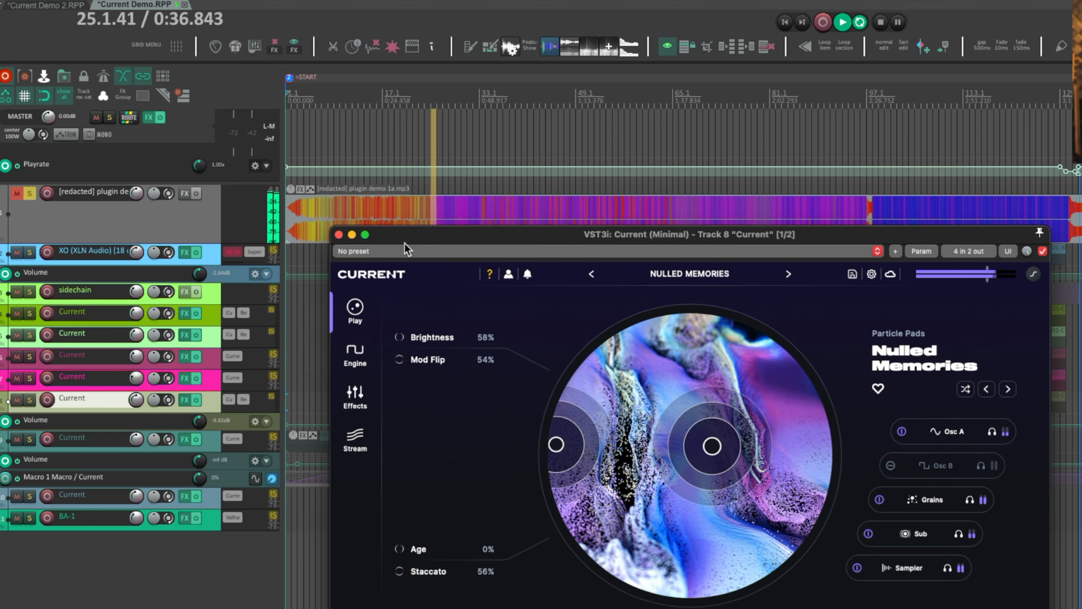
click(352, 234)
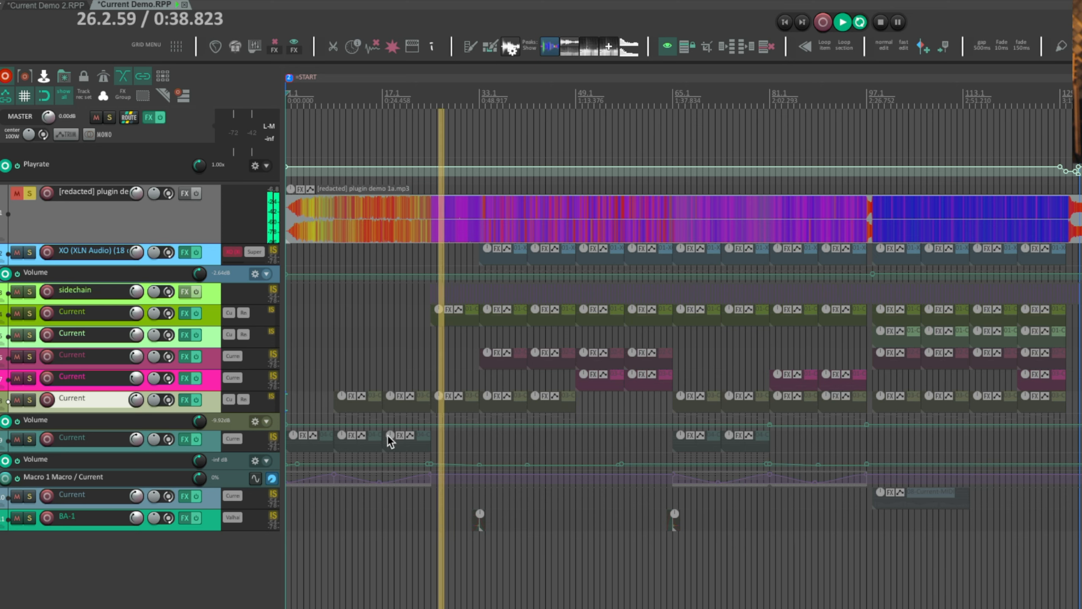
Step: Open track 4's Current, show the Amber Juno engine and its effects chain, and close the window
click(229, 313)
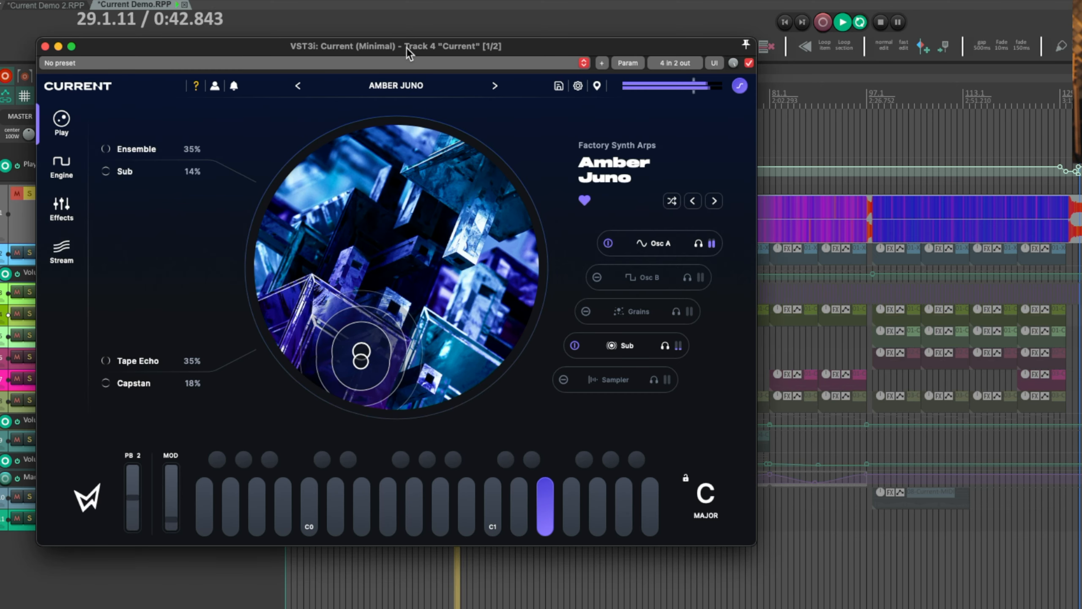
click(64, 166)
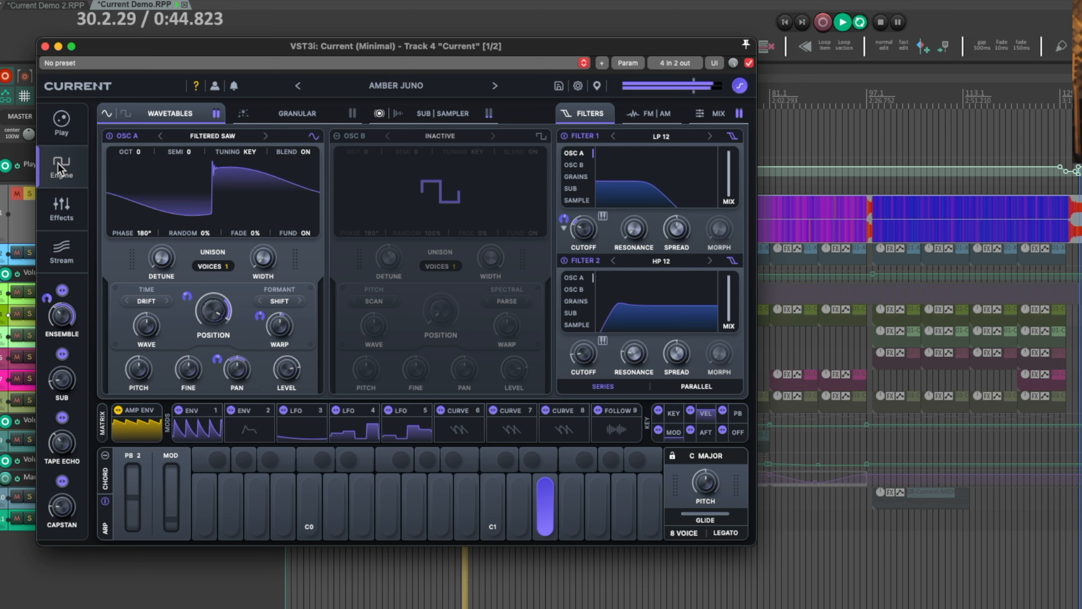
click(69, 222)
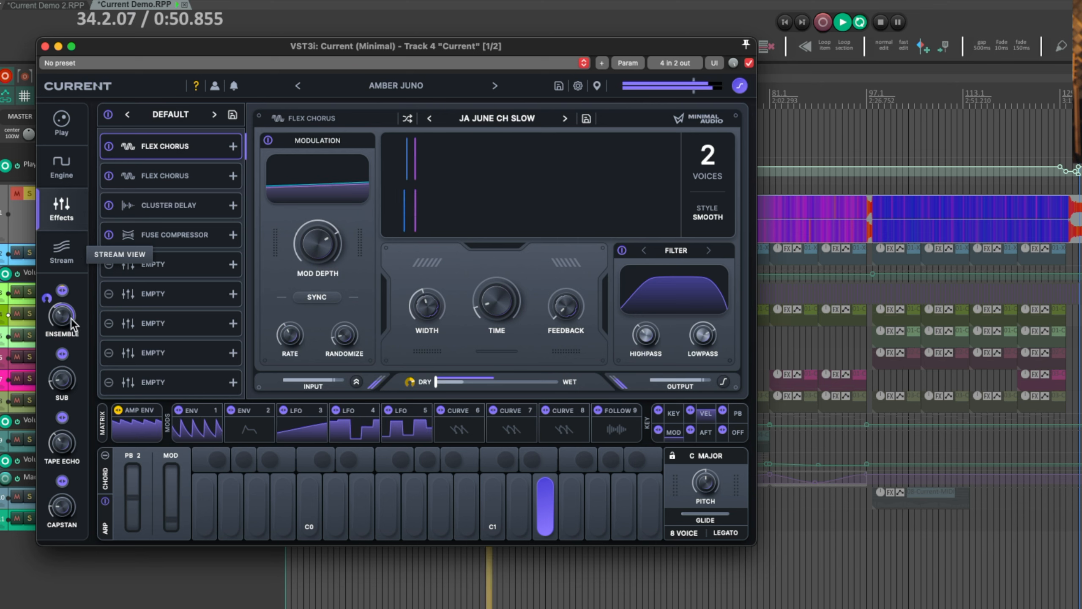
click(45, 46)
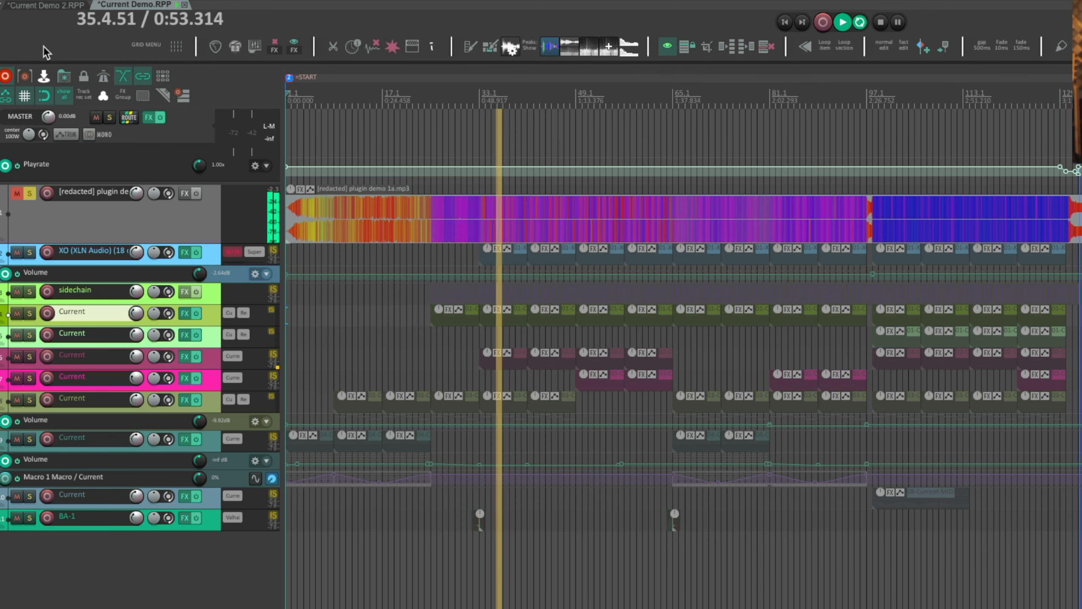
Step: Open track 6's Current and show the wavetable, granular and sub/sampler engines of Memory Distortion
click(235, 360)
click(236, 360)
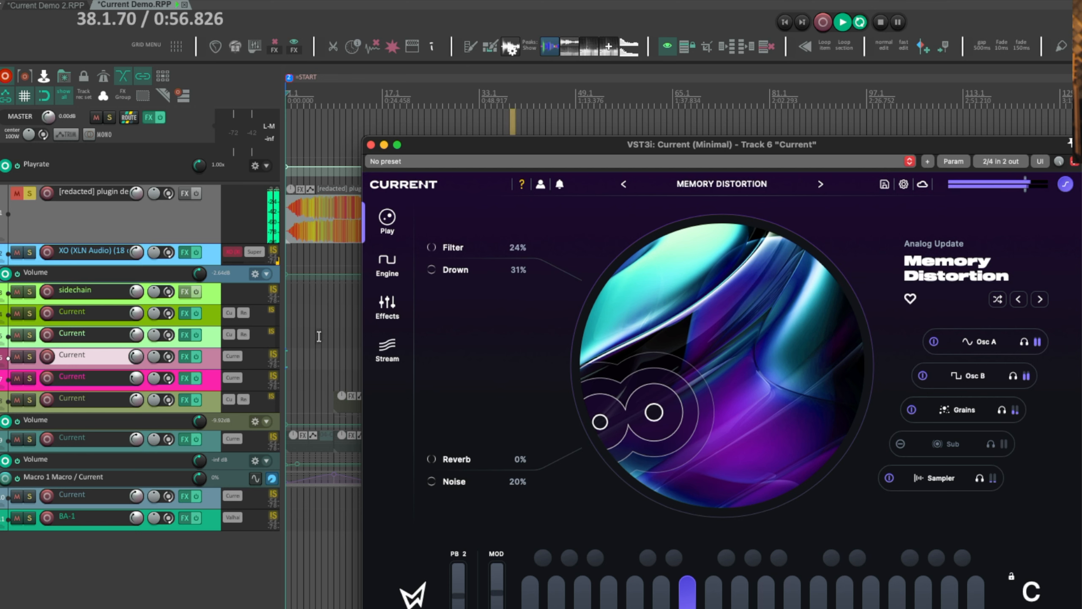
click(387, 268)
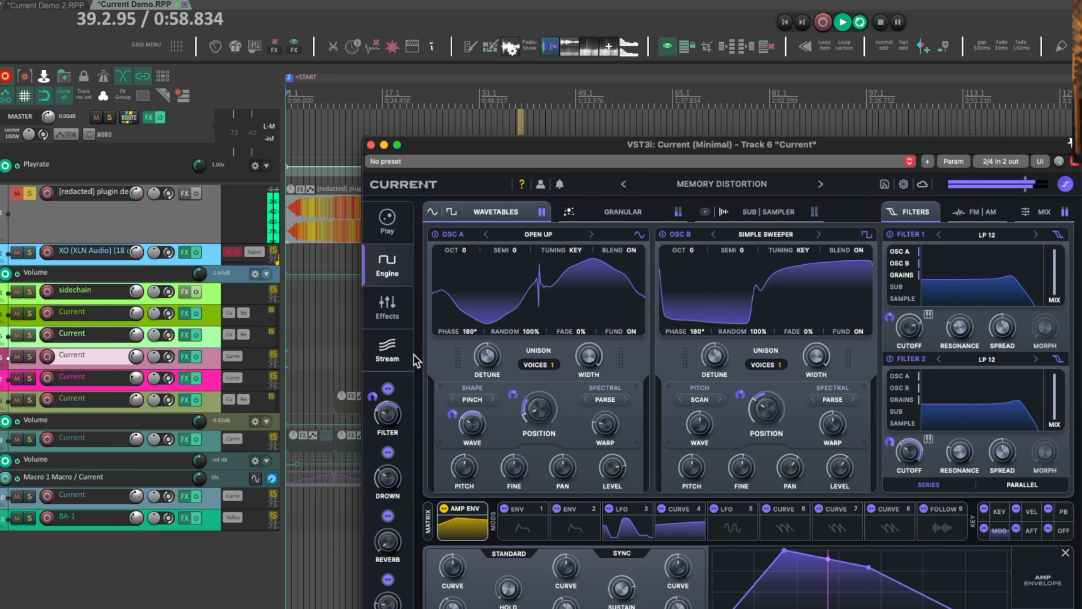
click(598, 215)
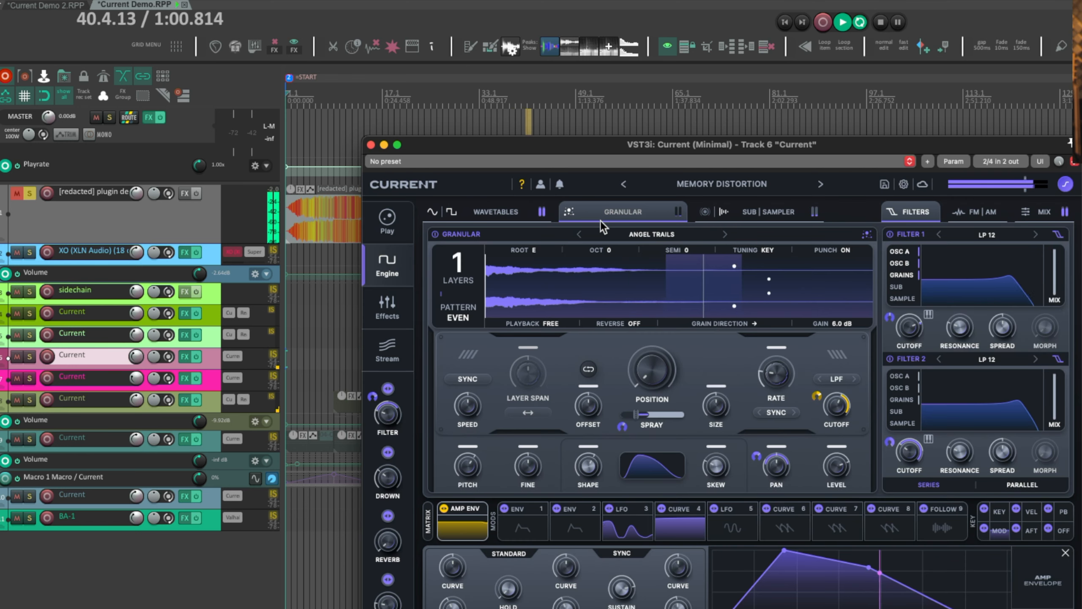
click(761, 217)
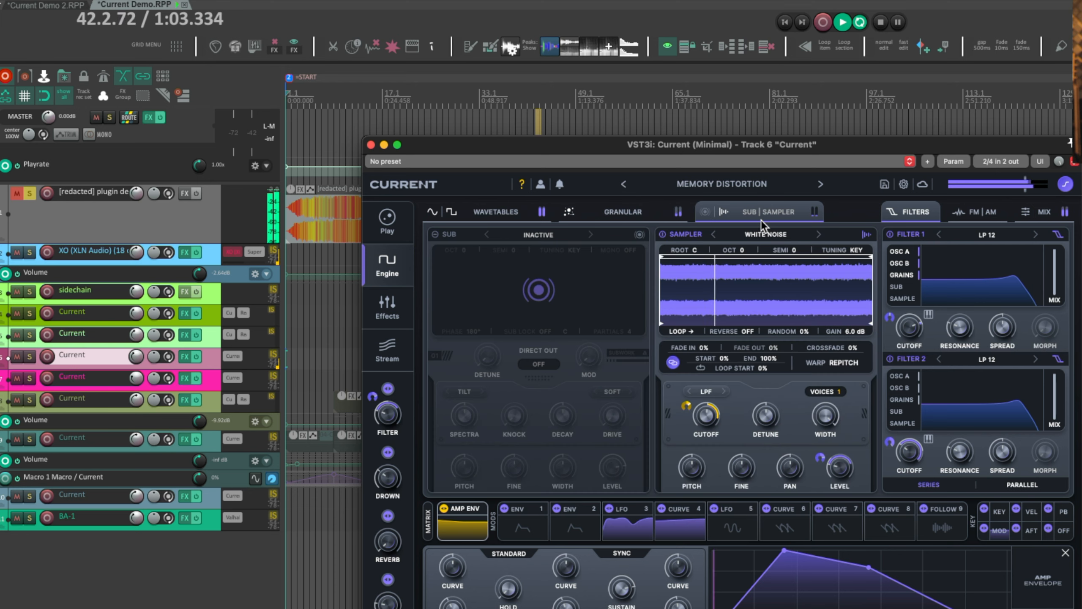
Step: Show the Polar Distortion, Cluster Delay and Swarm Reverb effects of Memory Distortion and close track 6's Current window
click(394, 307)
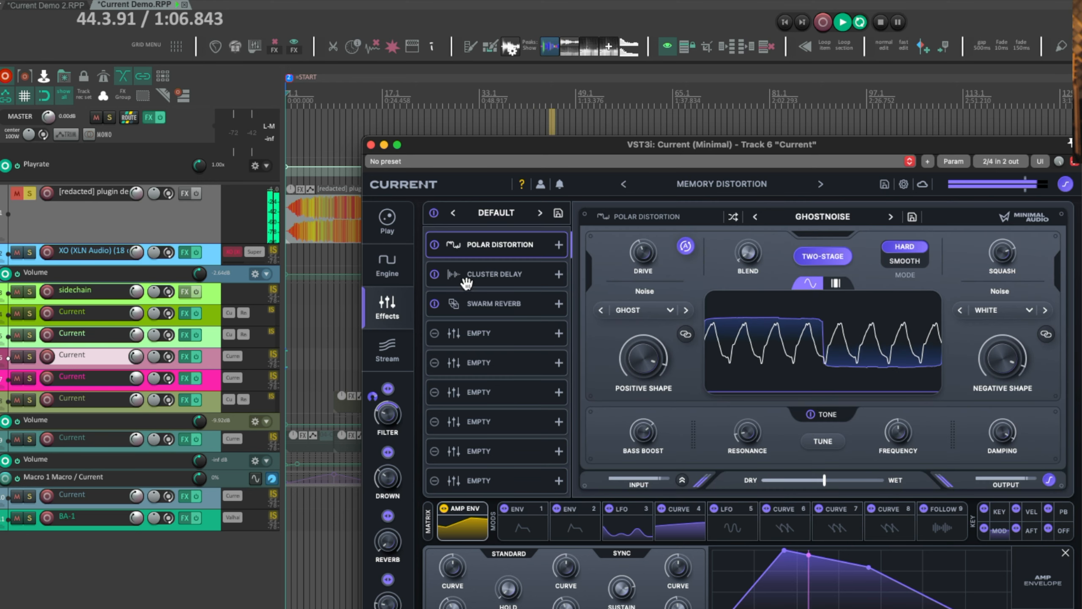
click(483, 275)
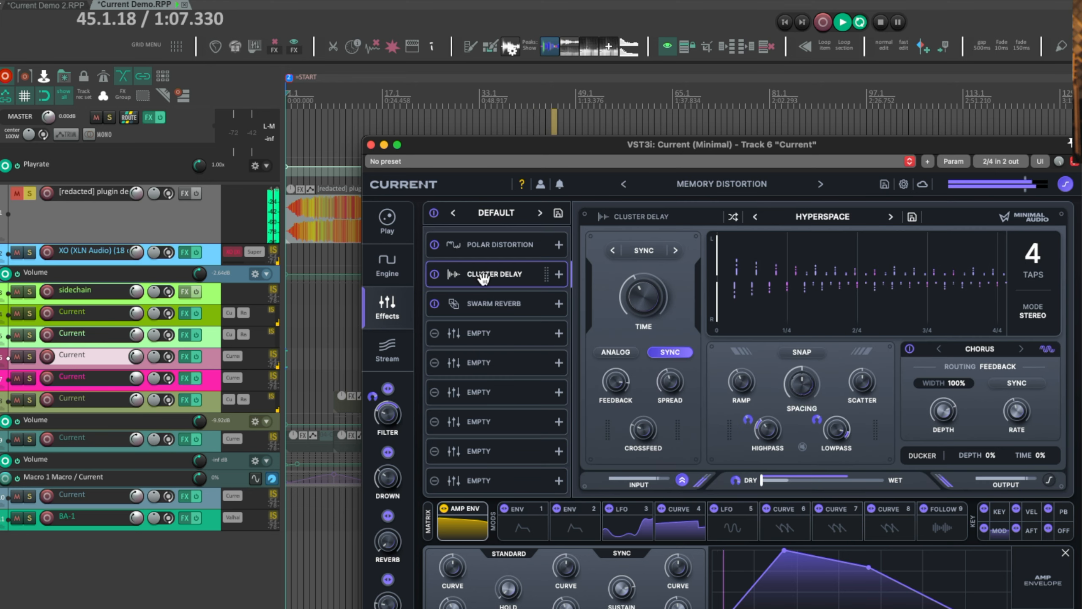
click(496, 304)
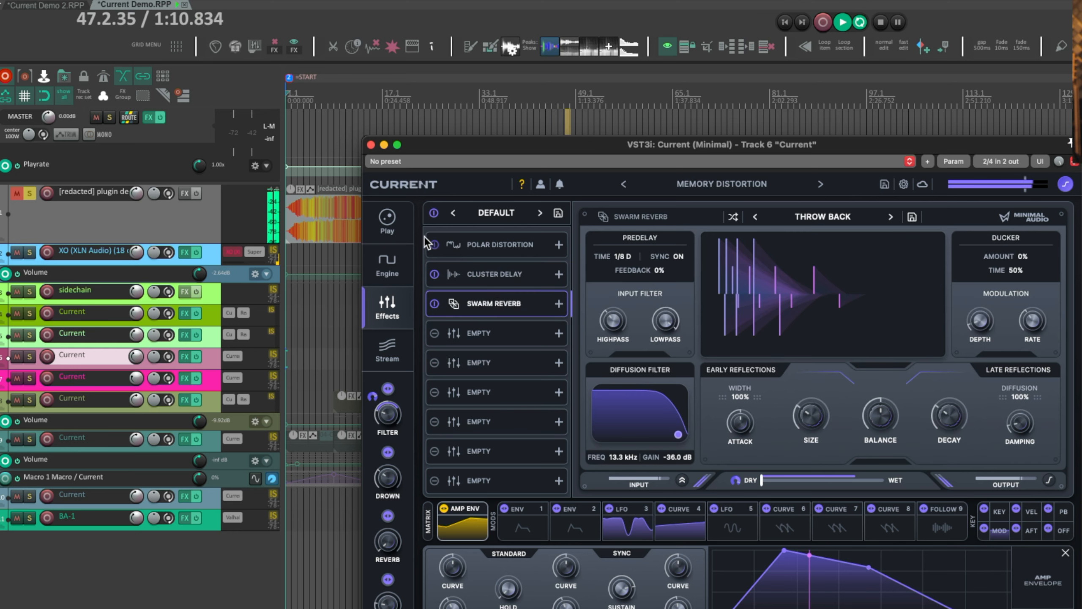
click(371, 144)
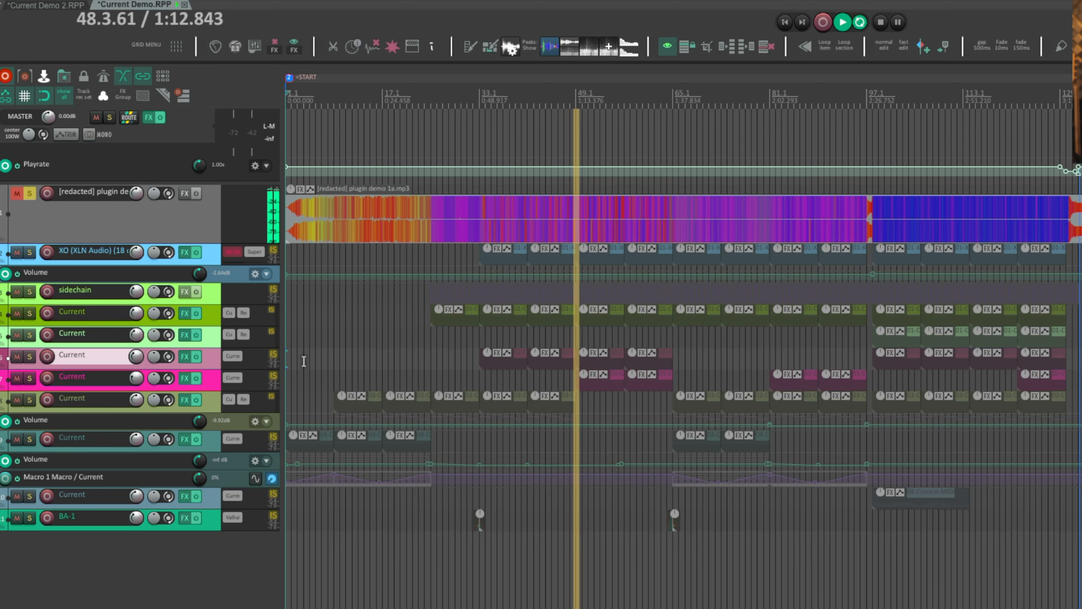
Step: Open track 7's Current further into view and show the sub/sampler, granular and wavetable engines of Neon Sunrise
click(233, 379)
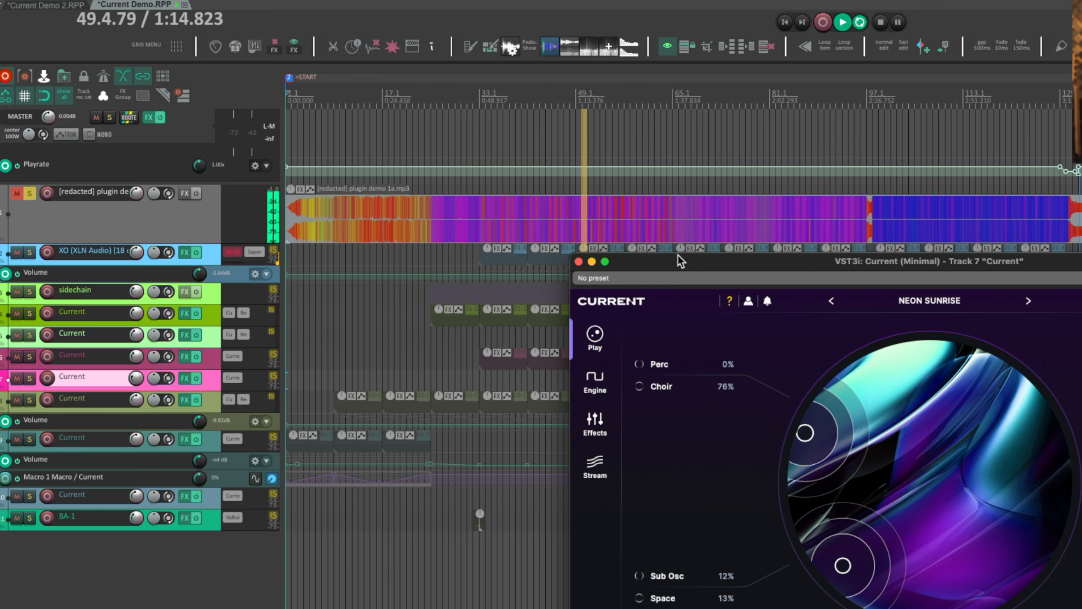
drag(678, 255, 588, 154)
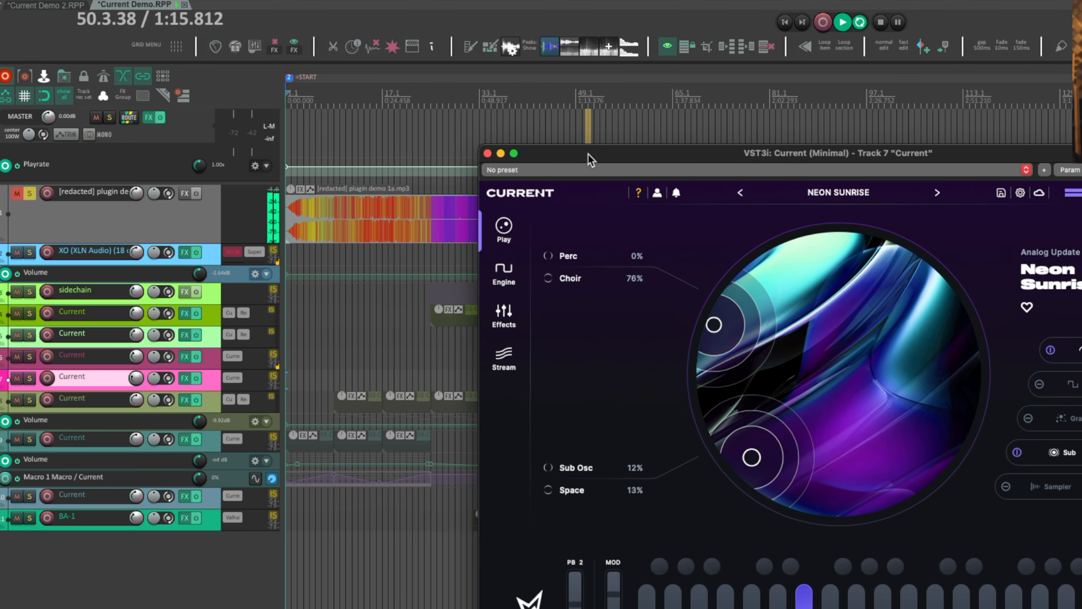
click(503, 272)
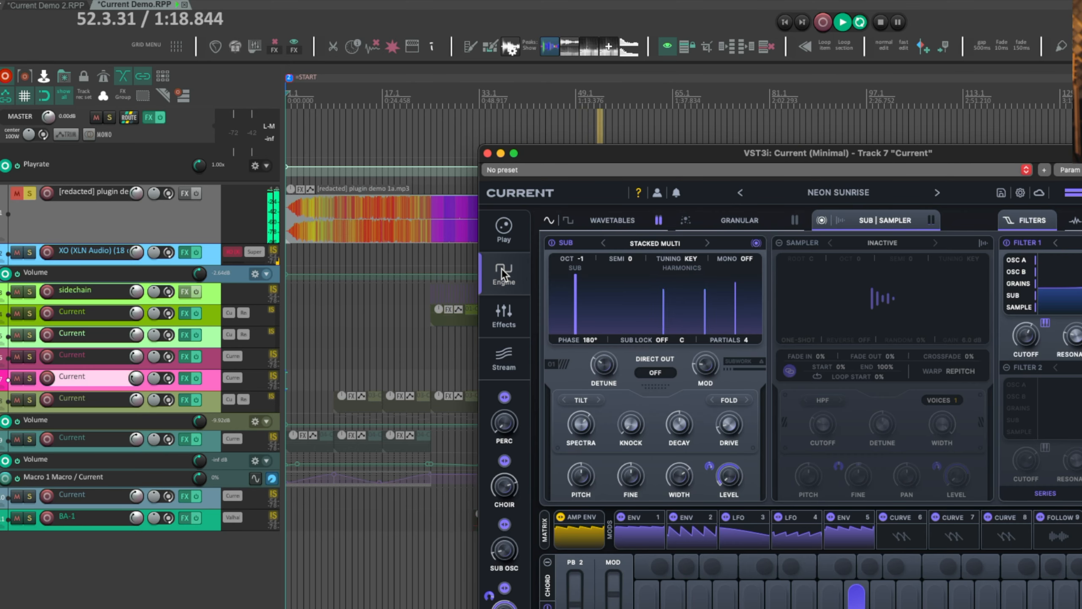
click(741, 220)
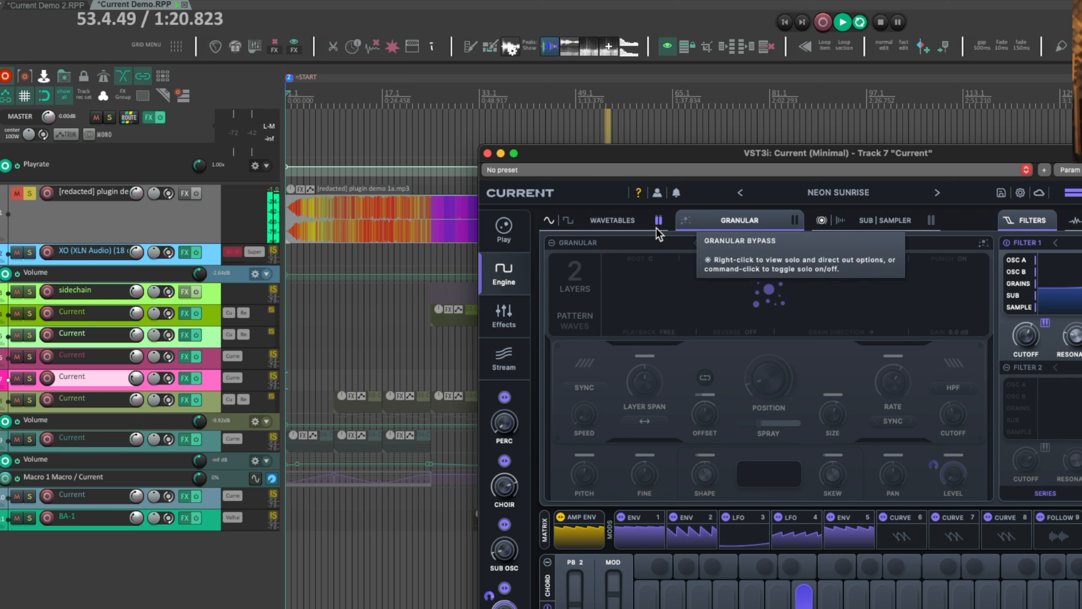
click(609, 222)
click(880, 219)
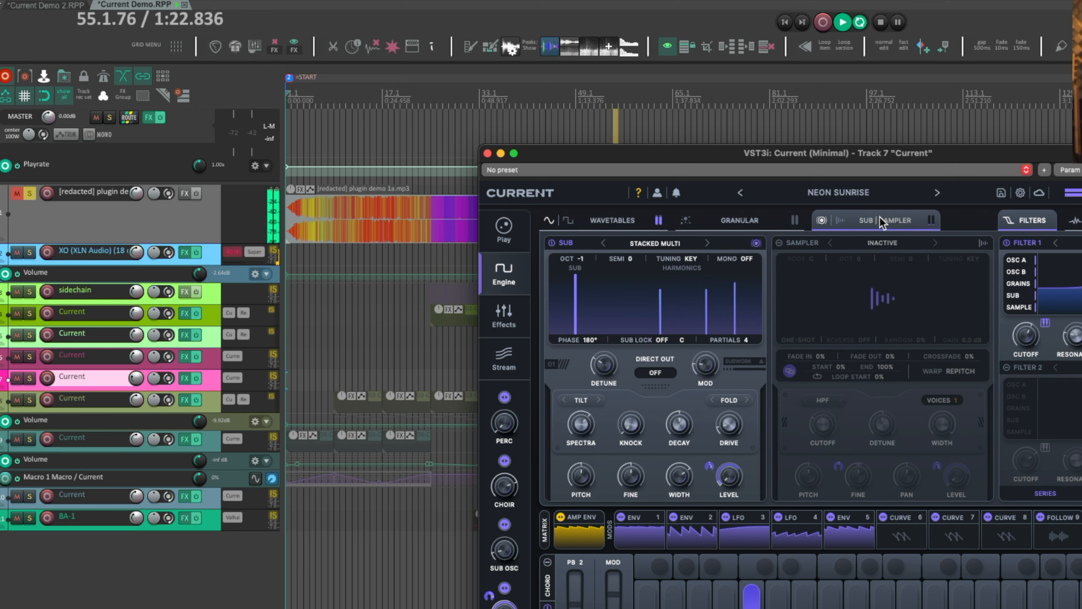
click(628, 222)
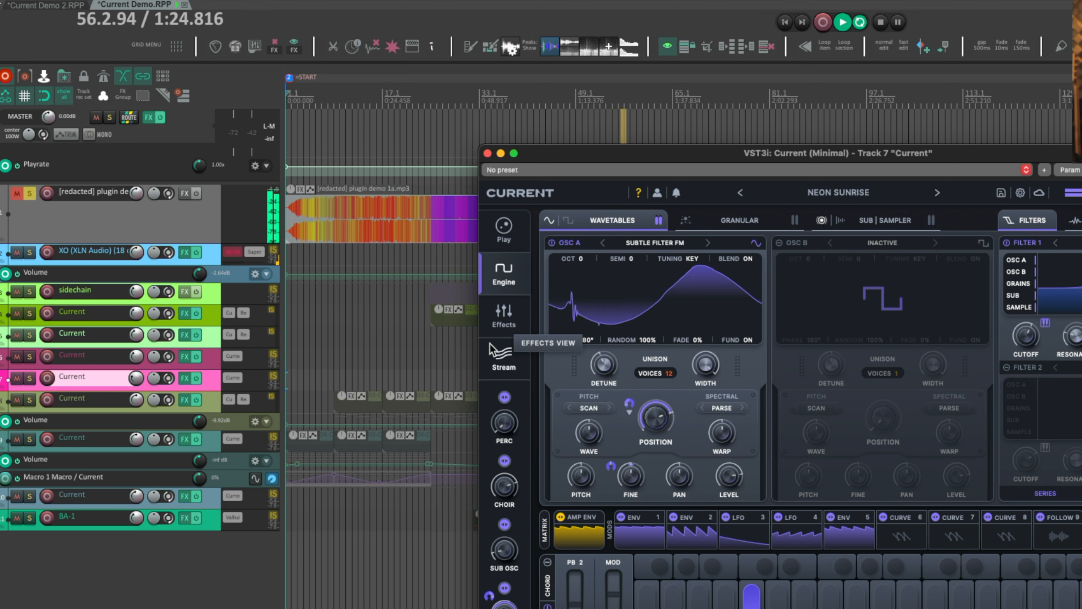
Step: Show the Flex Chorus and Morph EQ settings in the Neon Sunrise effects chain
click(504, 316)
click(605, 284)
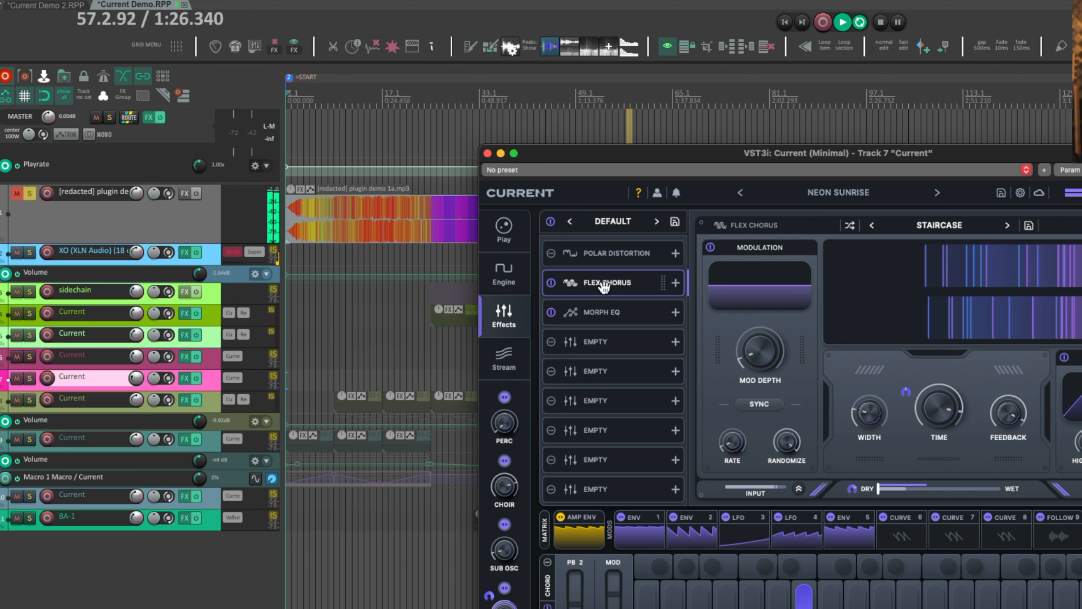
click(610, 312)
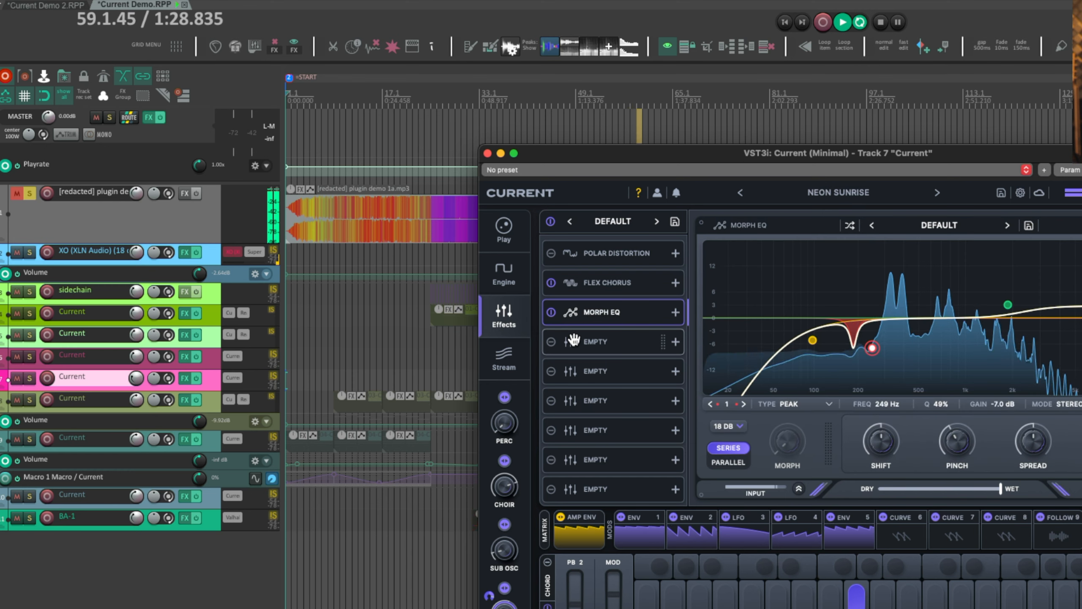
Step: Close track 7's Current window, then view the Sky Blessings preset in track 9's Current and close that window
click(488, 153)
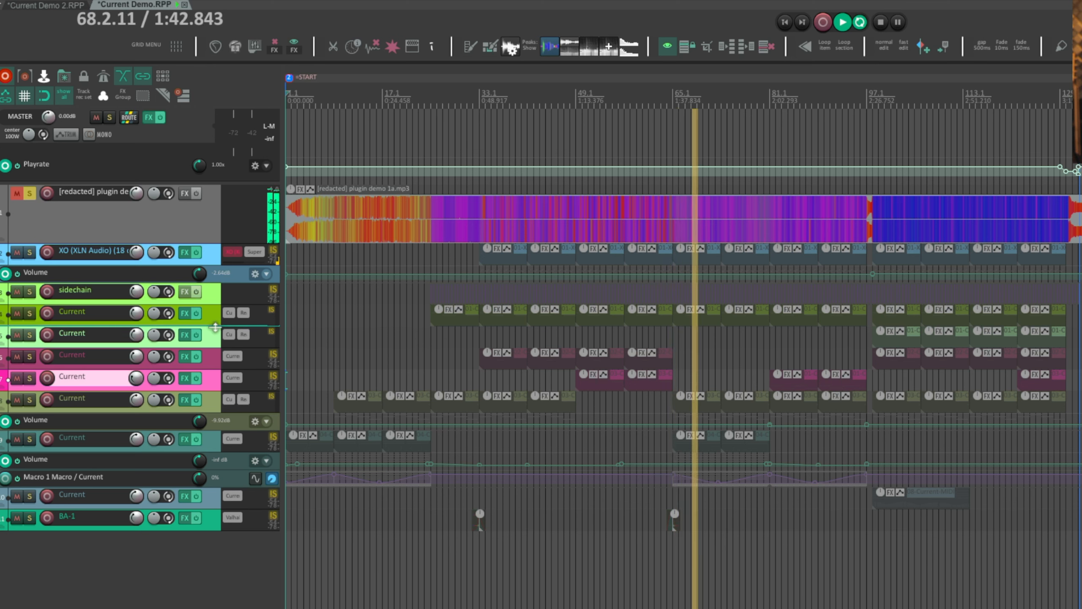
click(235, 444)
click(233, 438)
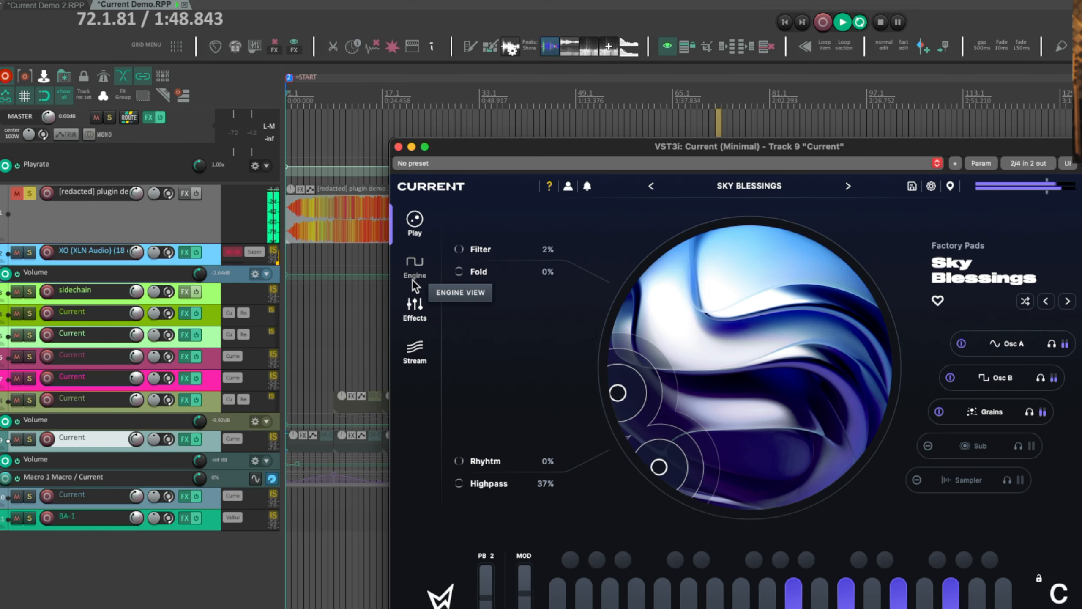
click(398, 147)
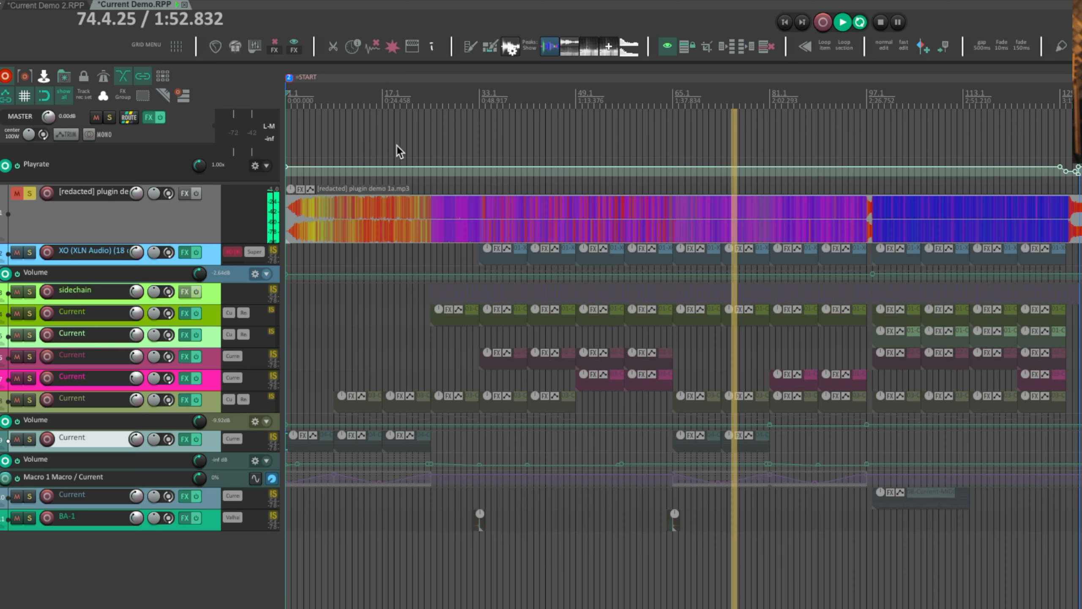
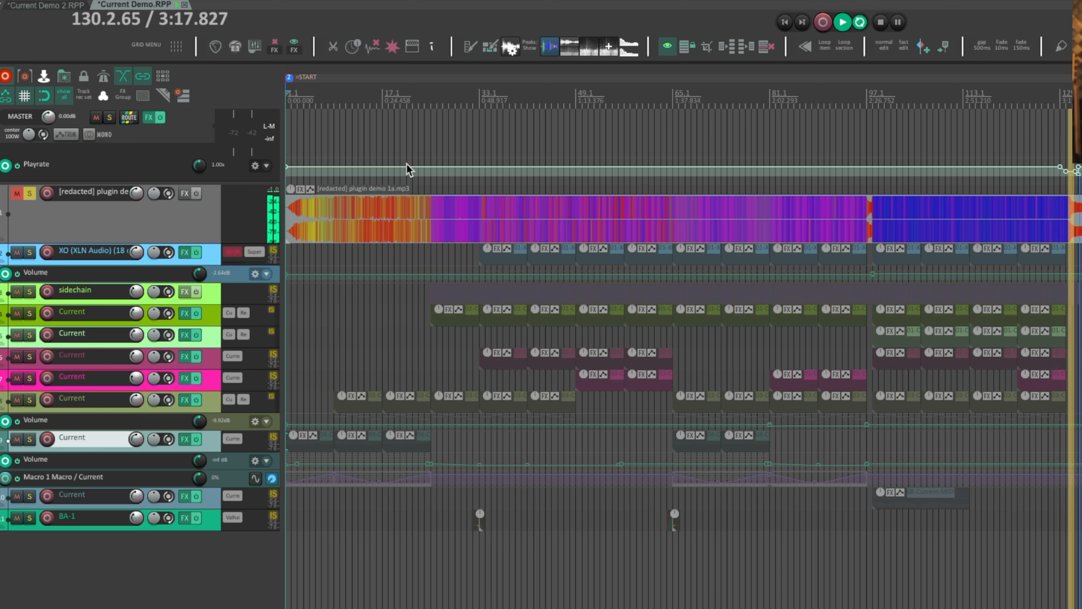
Step: Select the rendered demo audio on track 1, stop playback, and examine the item's ending beneath the playrate envelope
click(186, 224)
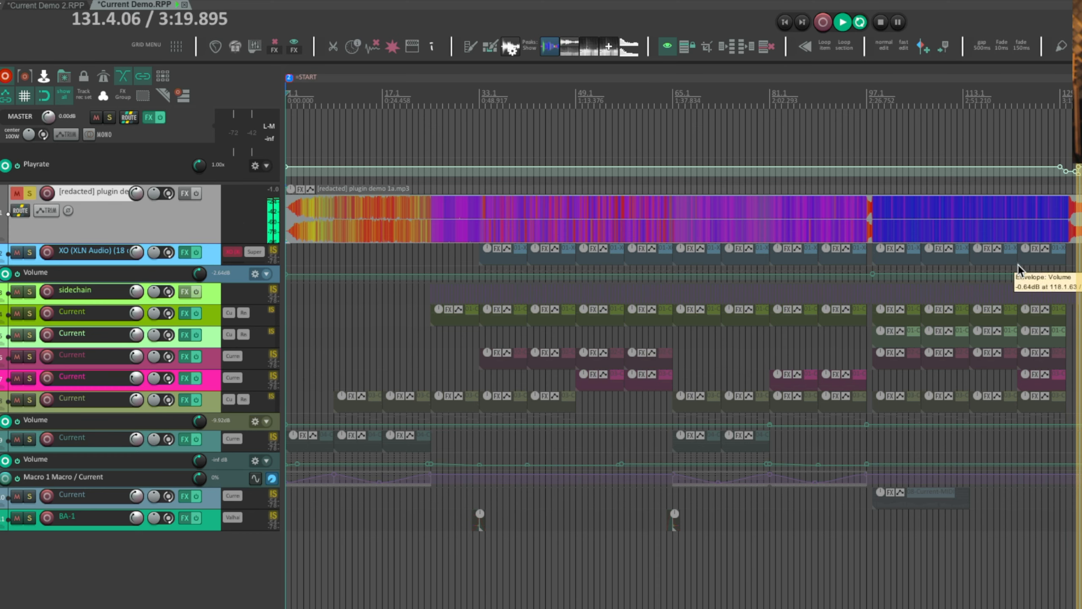
click(1064, 225)
key(space)
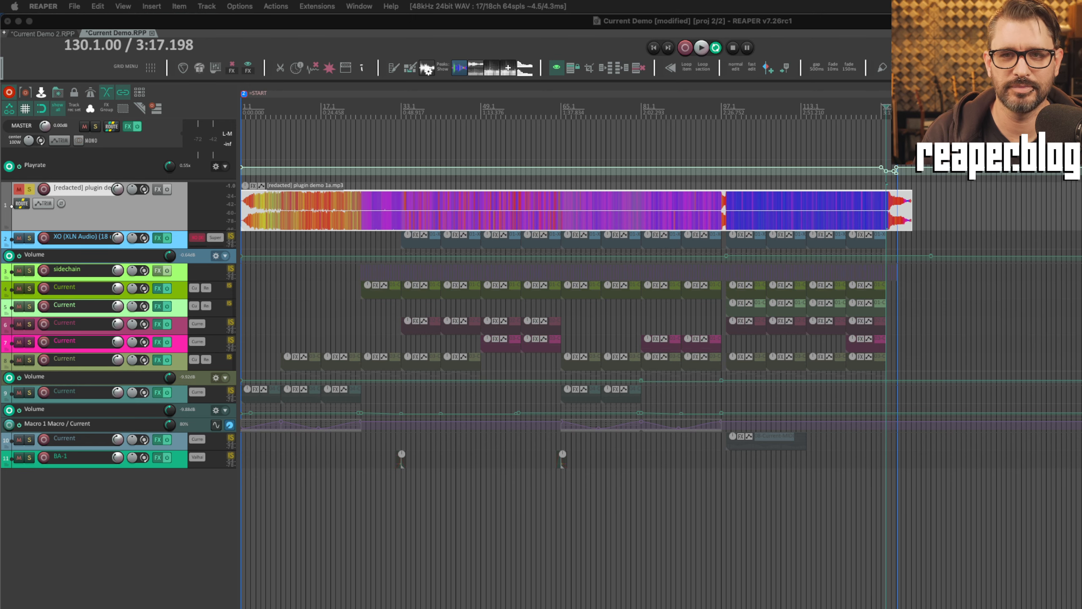
click(941, 236)
scroll(902, 238, up, 5)
scroll(901, 240, up, 3)
scroll(736, 220, up, 5)
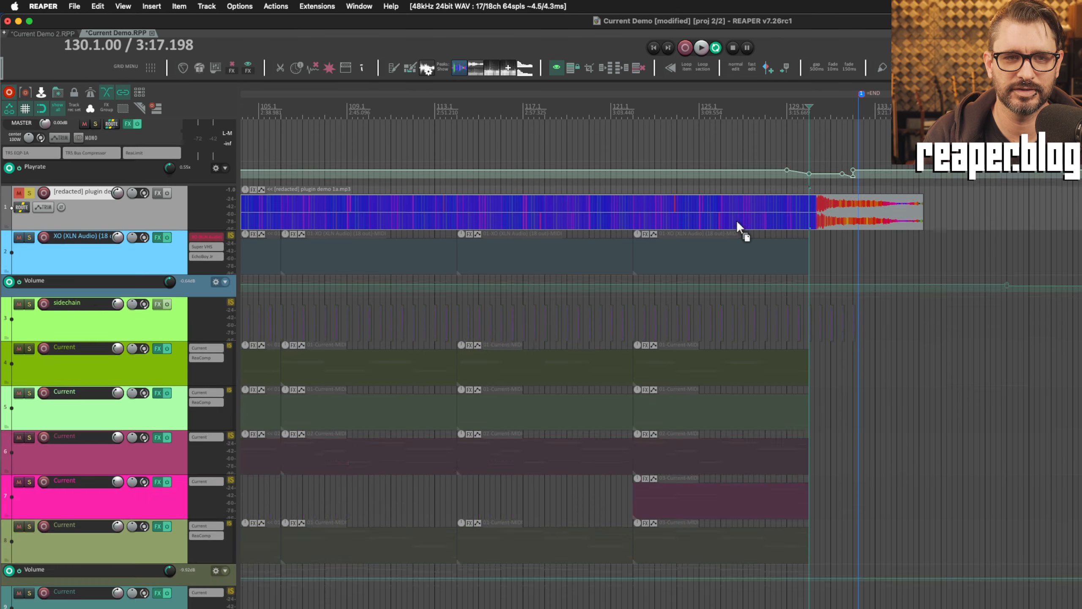
scroll(811, 243, up, 4)
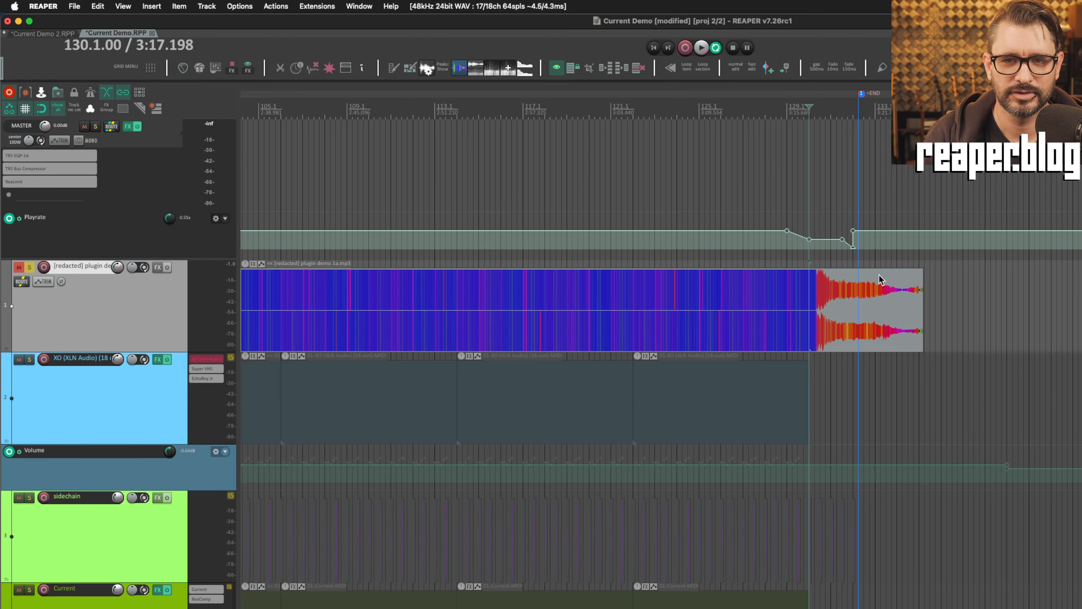
Step: Remove the rendered demo audio from track 1 and place the edit cursor at measure 121
scroll(768, 416, down, 8)
scroll(328, 309, up, 1)
drag(328, 309, 840, 309)
click(348, 187)
scroll(336, 192, up, 8)
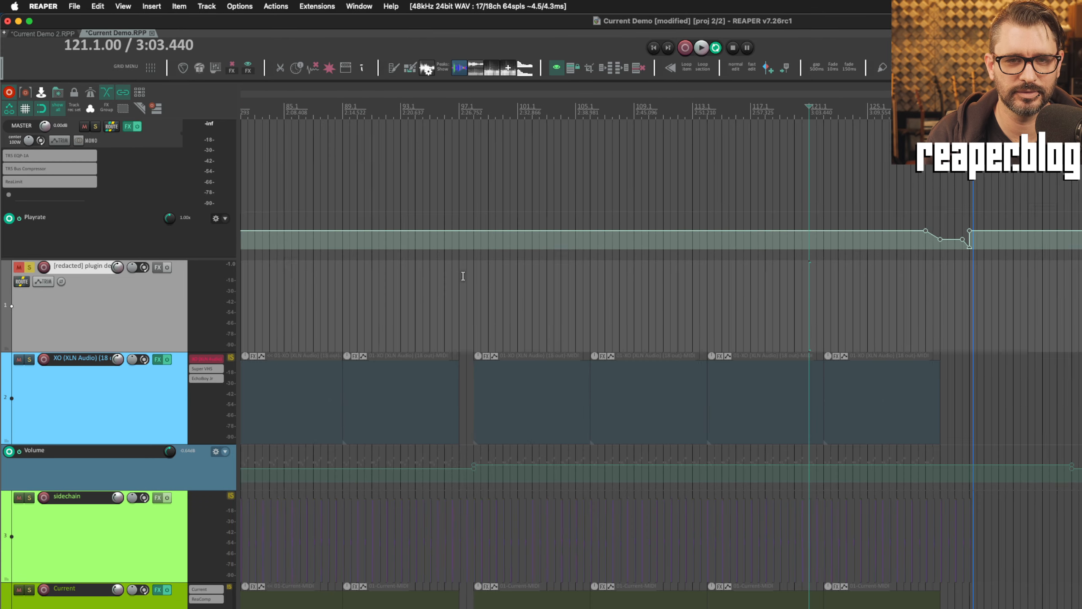
Step: Unsolo track 1, play the live arrangement from measure 121 through the playrate dip at the end, and stop
click(30, 268)
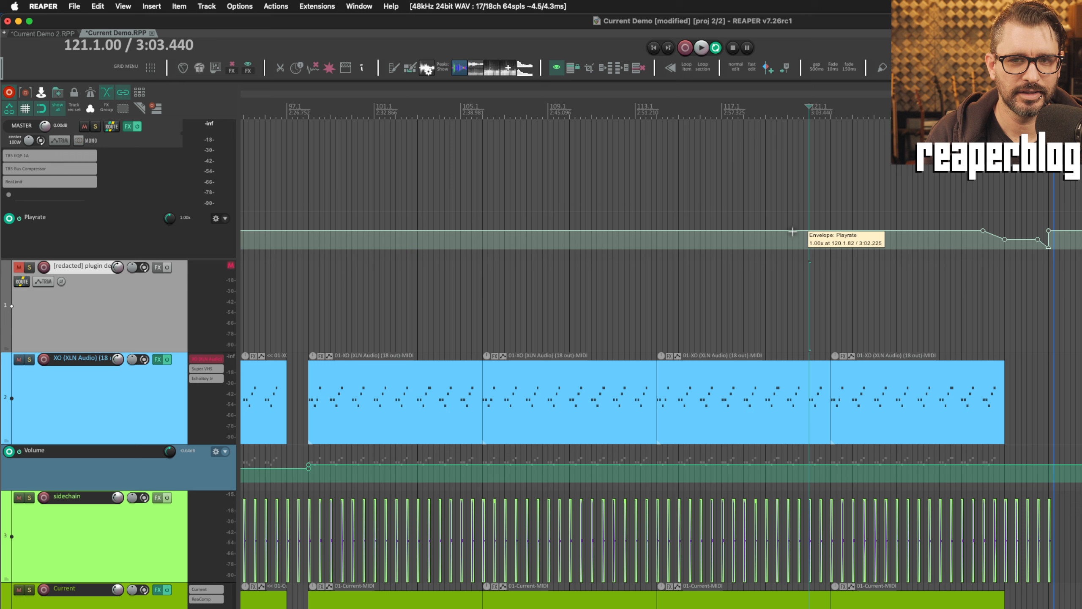
click(972, 194)
key(space)
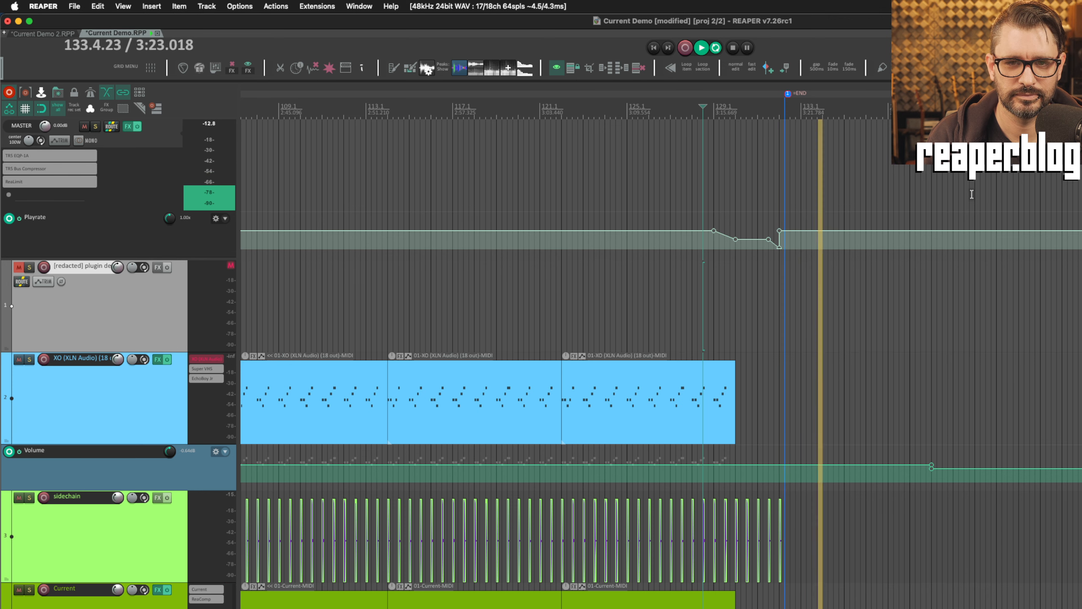
key(space)
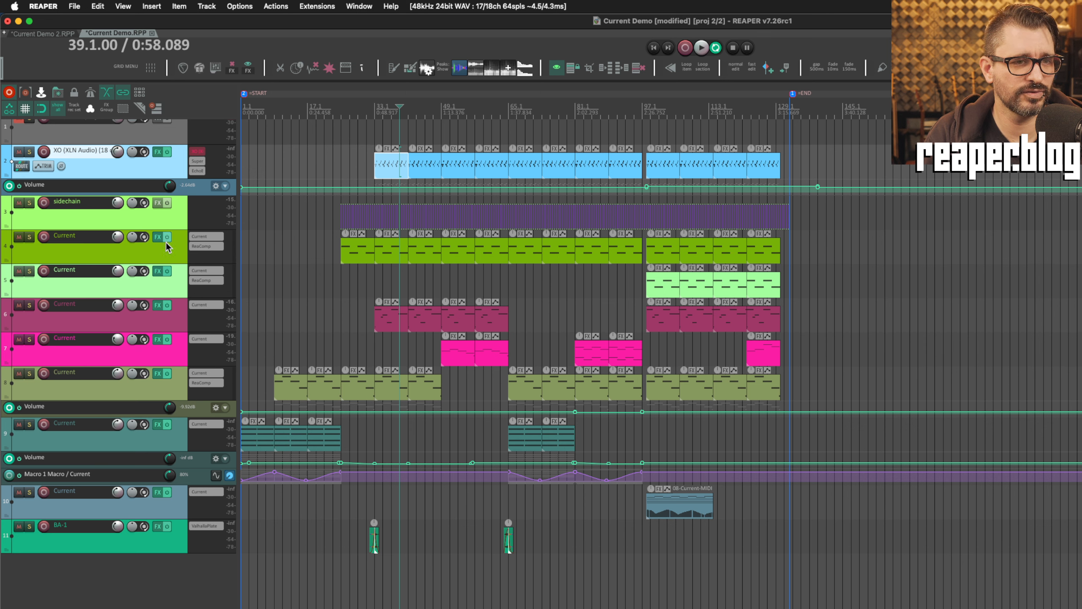
Step: Arm track 4 for recording to audition its Current sound with live MIDI, and disarm it
click(172, 255)
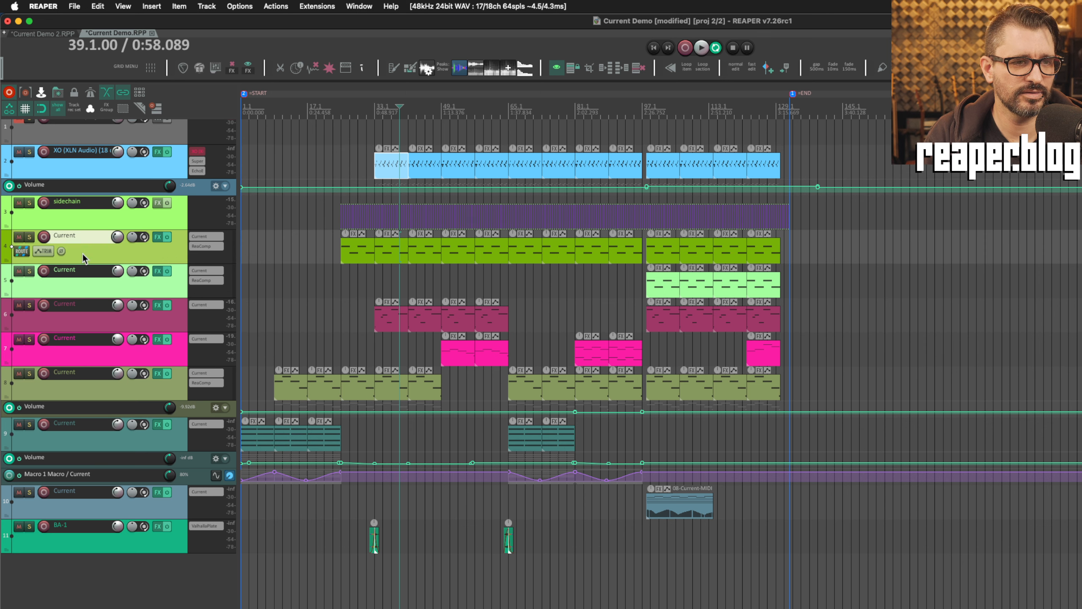
click(47, 239)
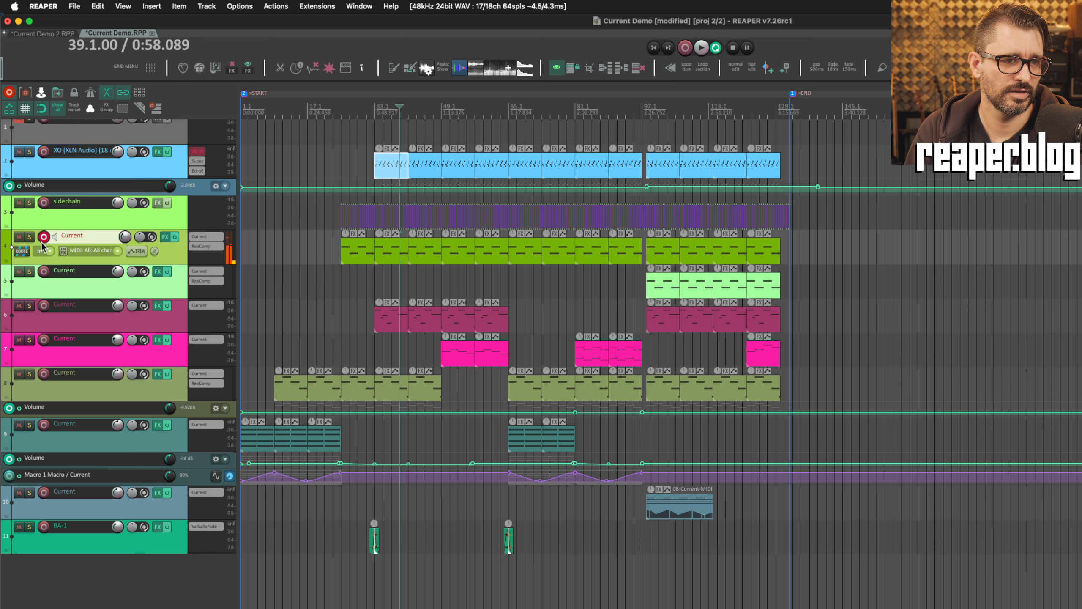
click(46, 237)
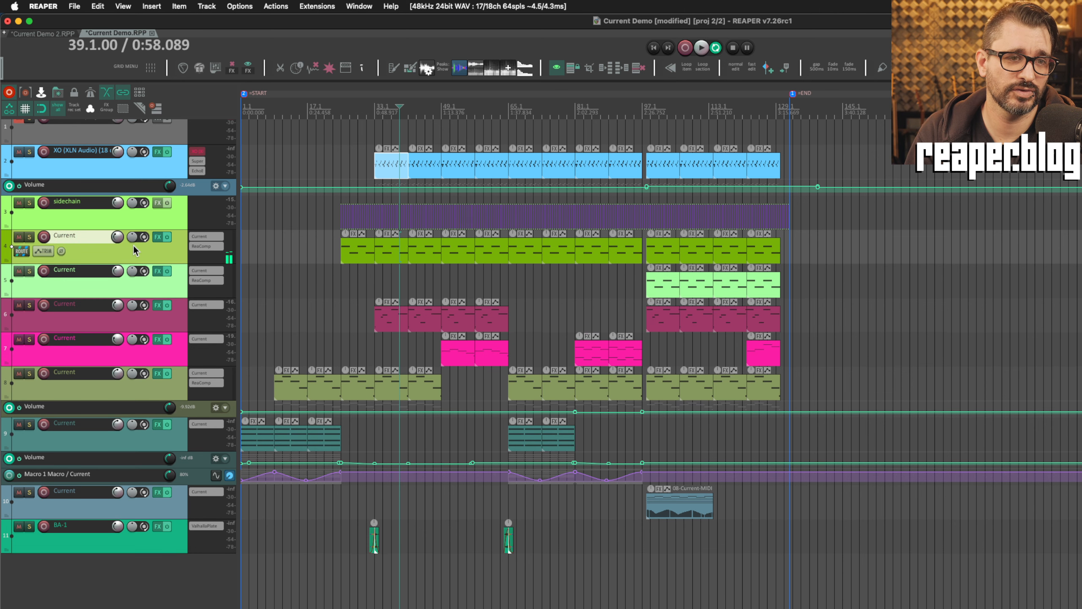
Step: Open track 4's Current with the Amber Juno preset, show its granular engine, and return to the wavetables
click(160, 238)
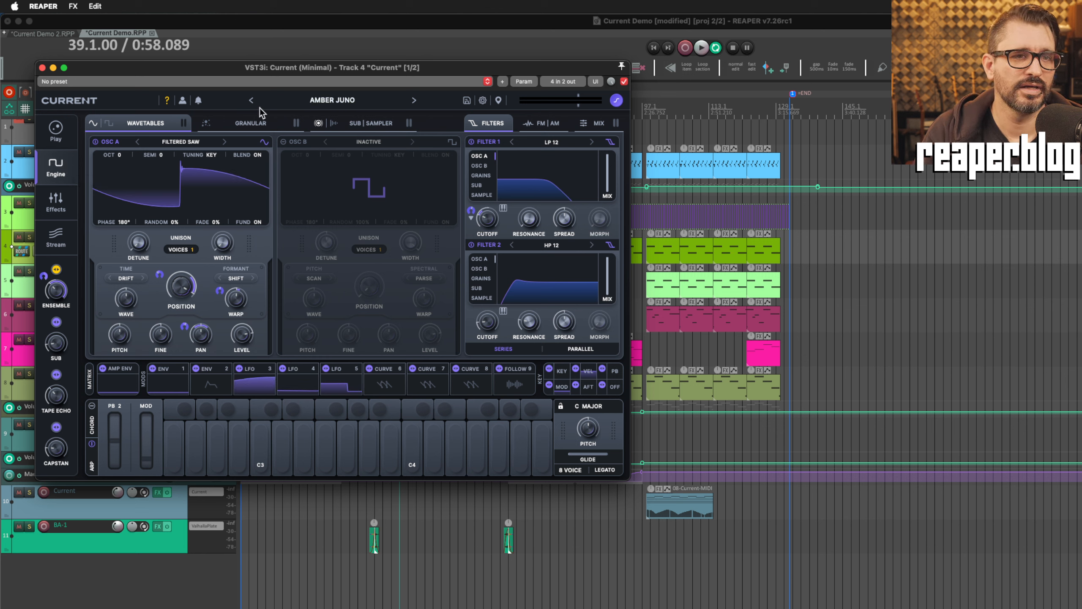
click(263, 125)
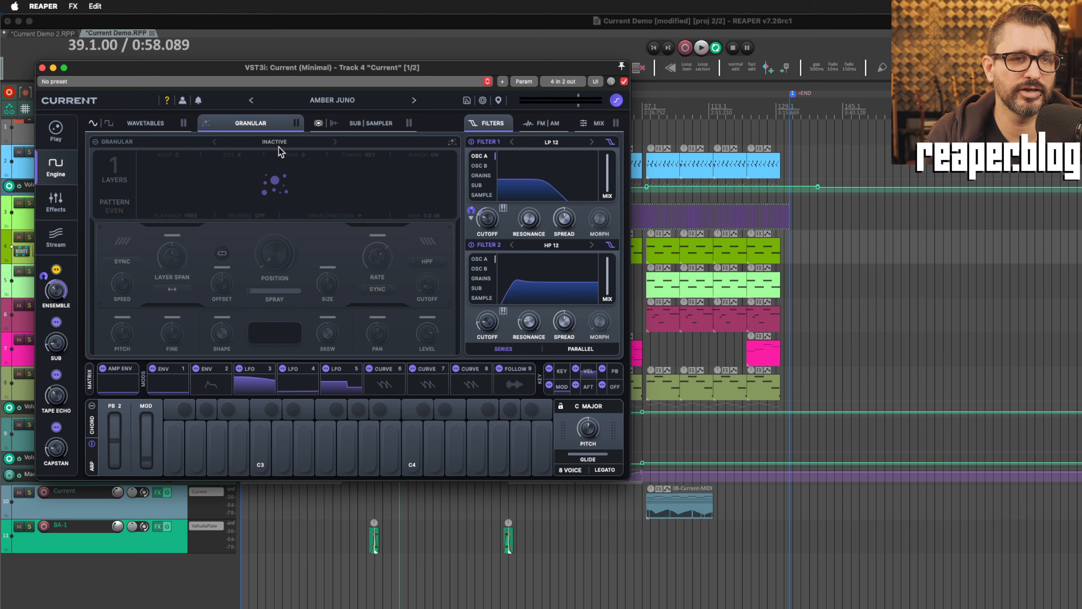
click(155, 123)
Step: Move track 4's Current window clear of the track controls, show the Factory Synth Arps in its Stream browser, and close it
drag(181, 77, 267, 117)
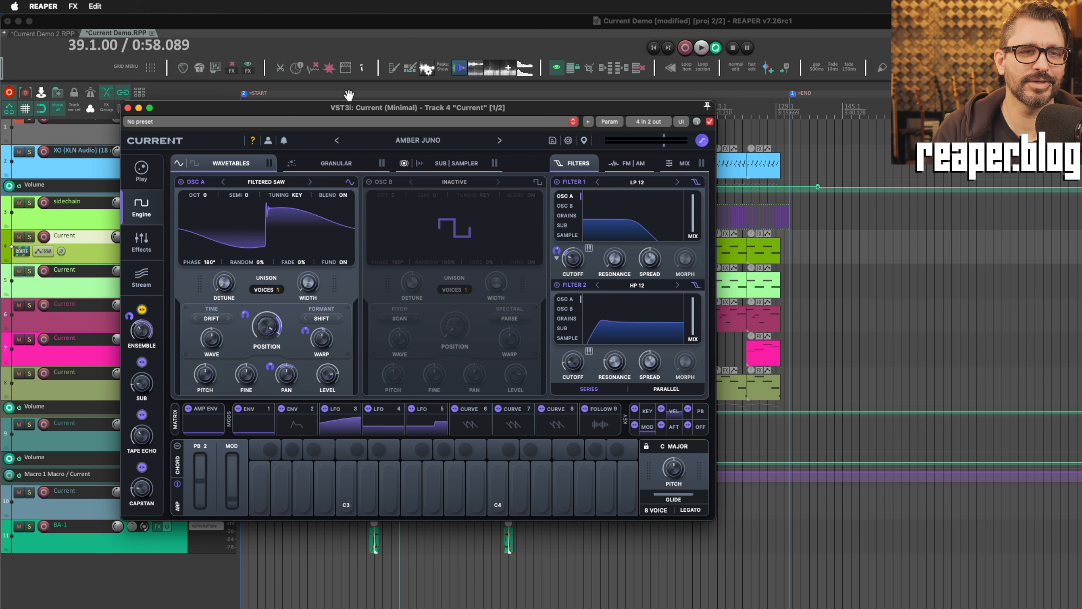
drag(301, 112, 358, 120)
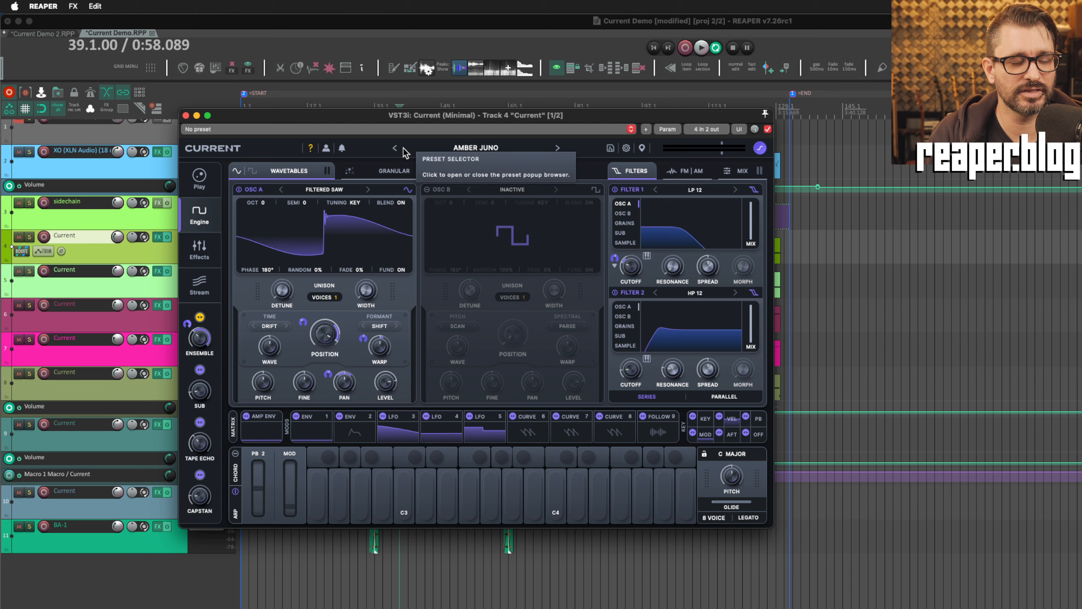
click(201, 284)
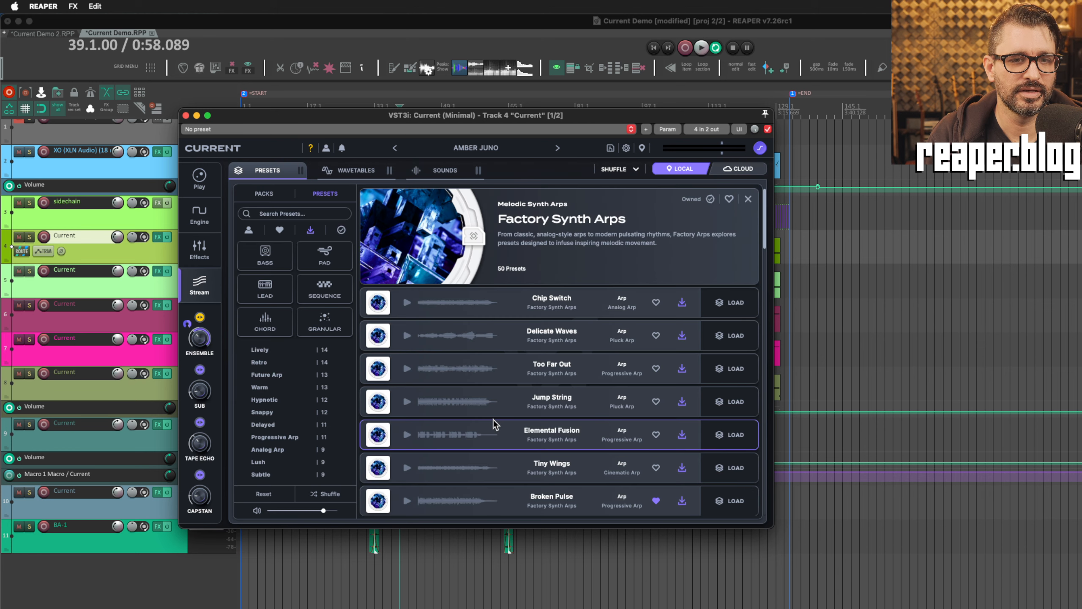
click(208, 190)
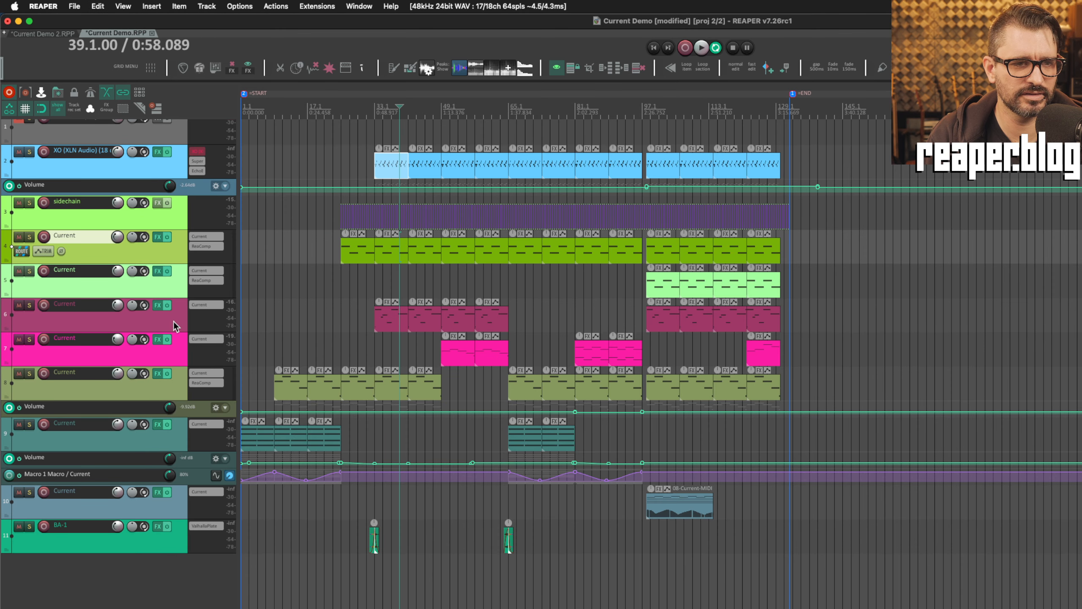
Step: Arm track 6 and then track 7 for recording to audition their Current sounds with live MIDI
click(175, 326)
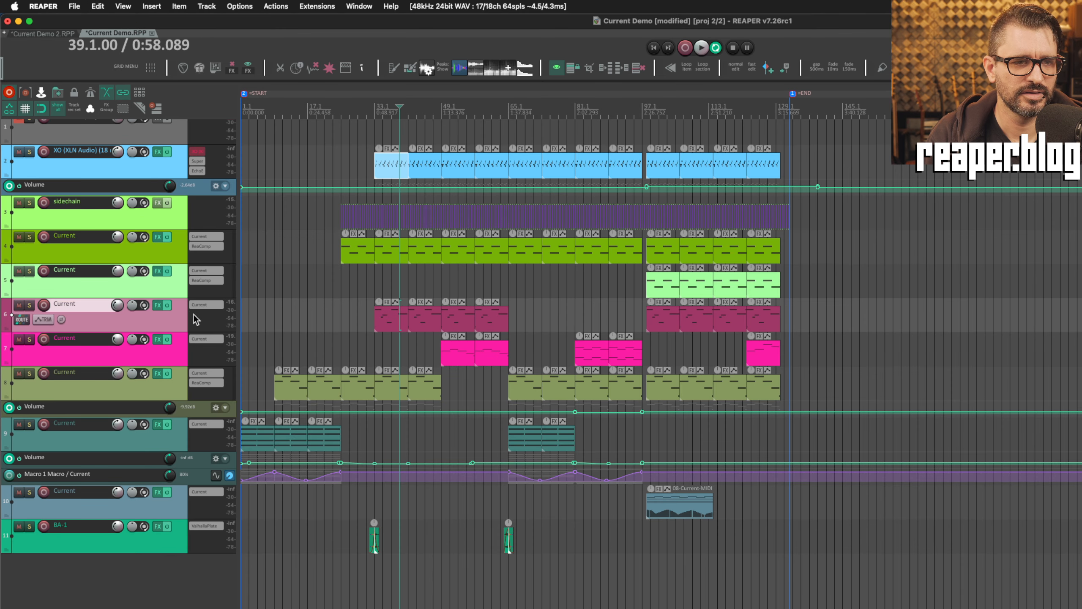
click(44, 305)
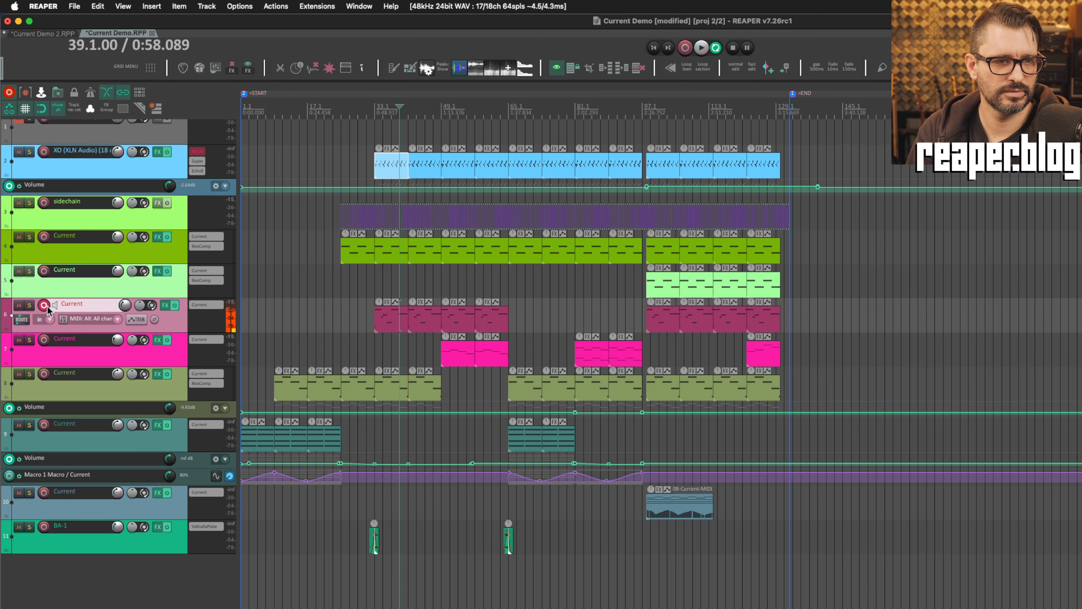
click(41, 341)
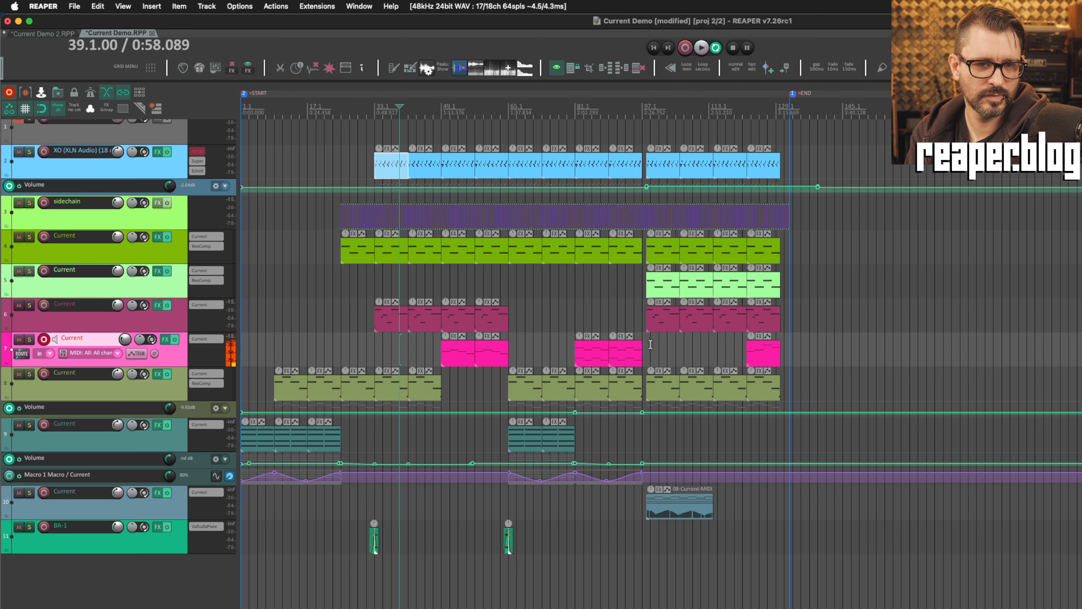
Step: Solo track 7 and play its MIDI part from measure 81, stop, and return the track to unsoloed and disarmed
click(567, 315)
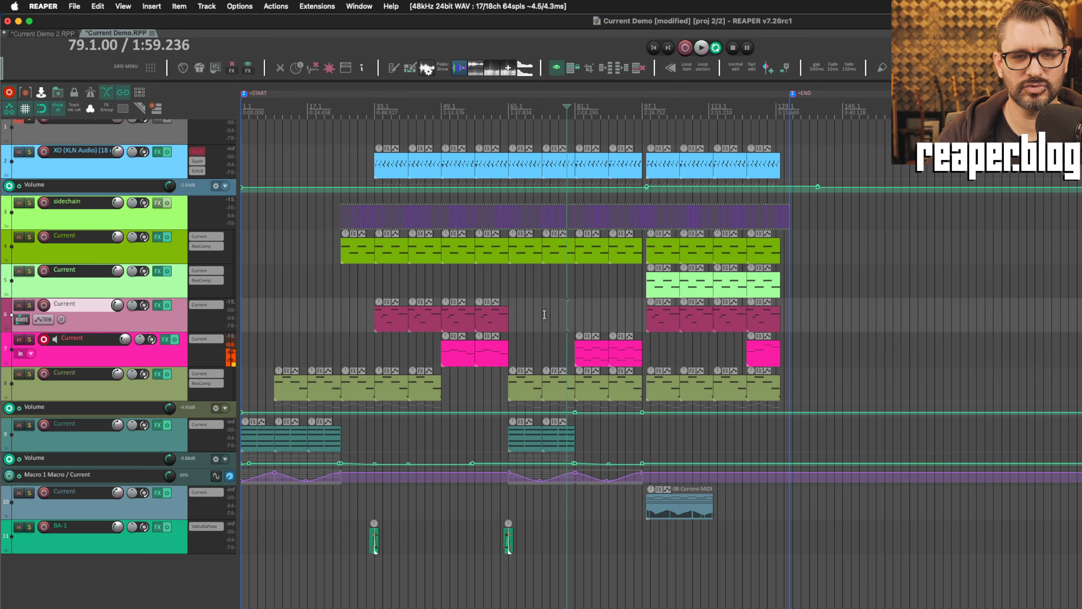
click(31, 341)
key(super+Right)
key(space)
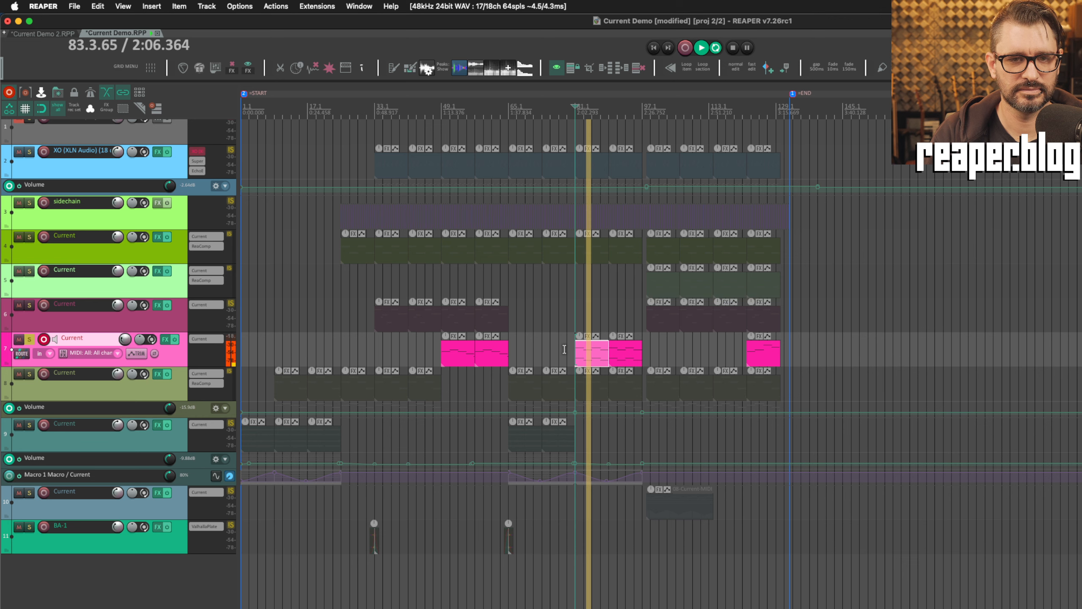
scroll(564, 349, up, 5)
scroll(565, 349, up, 1)
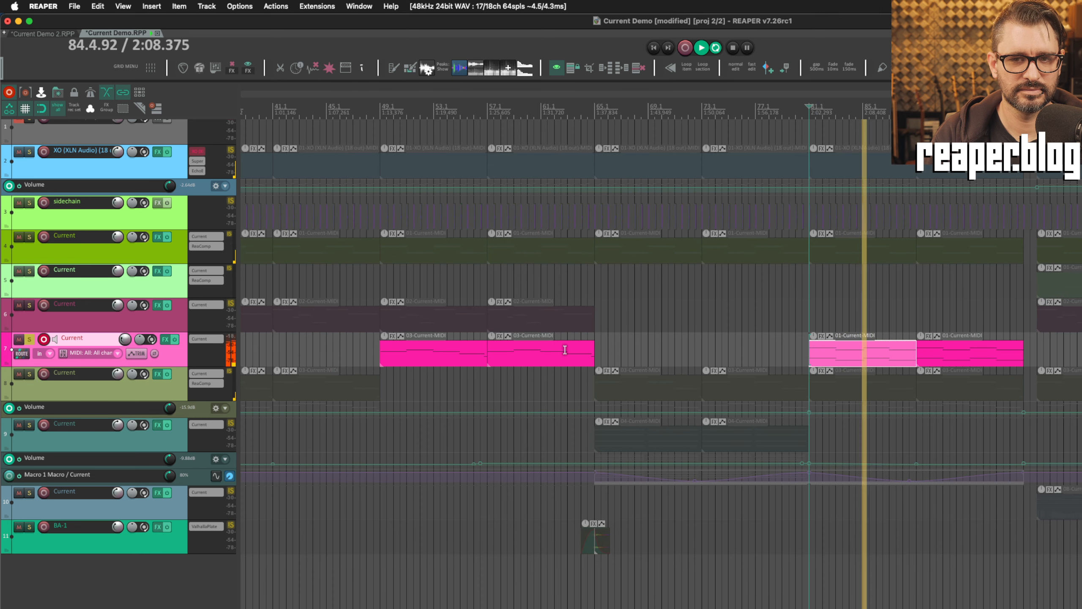
key(space)
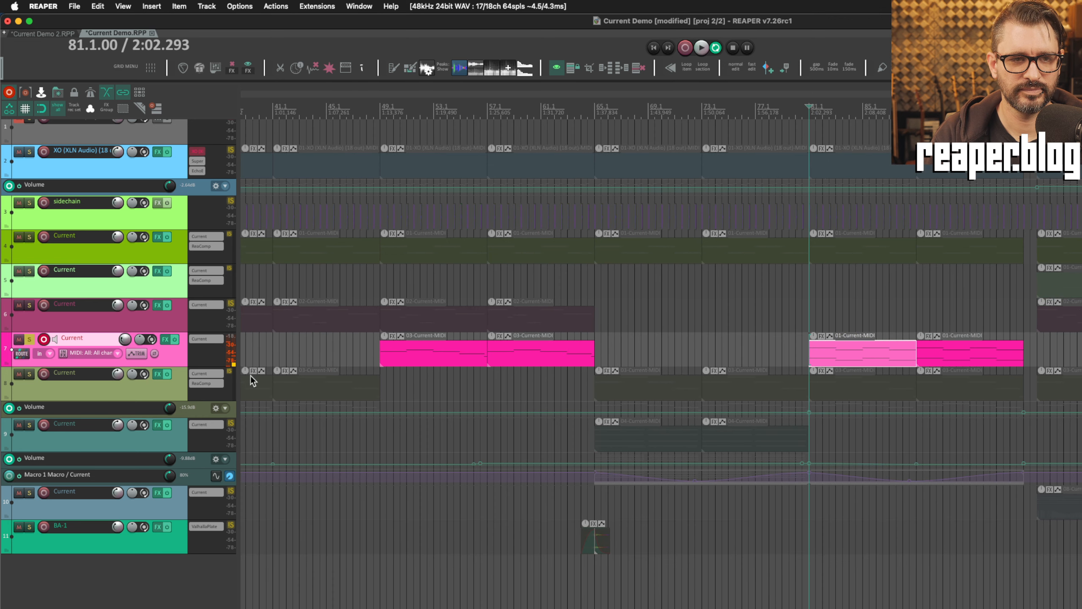
click(30, 342)
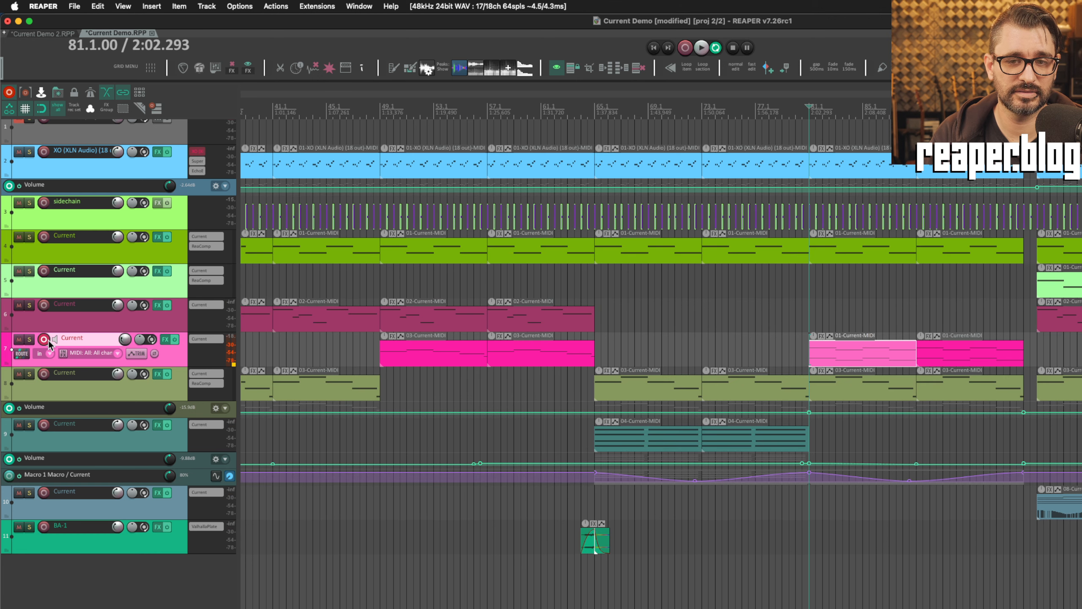
click(44, 341)
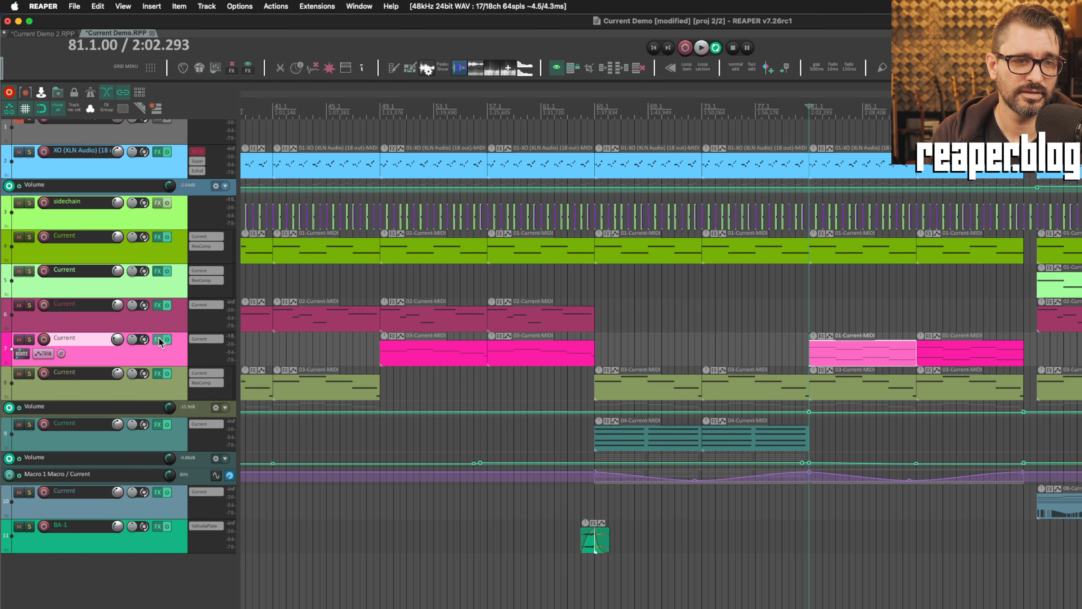
Step: Arm track 7 for live MIDI and solo Osc A in the engine mixer of its Current
click(195, 341)
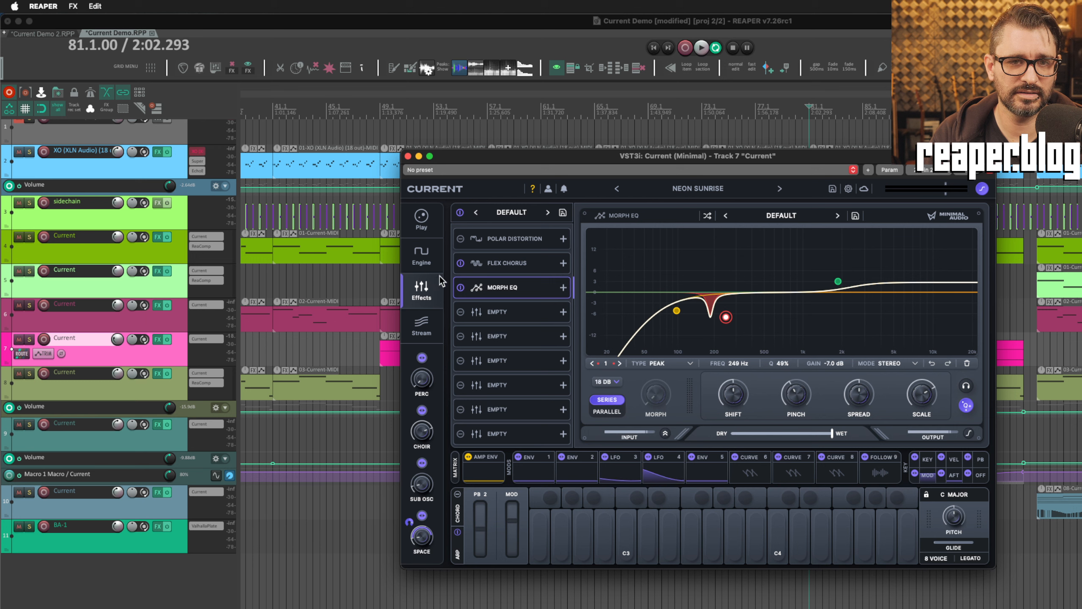
click(421, 256)
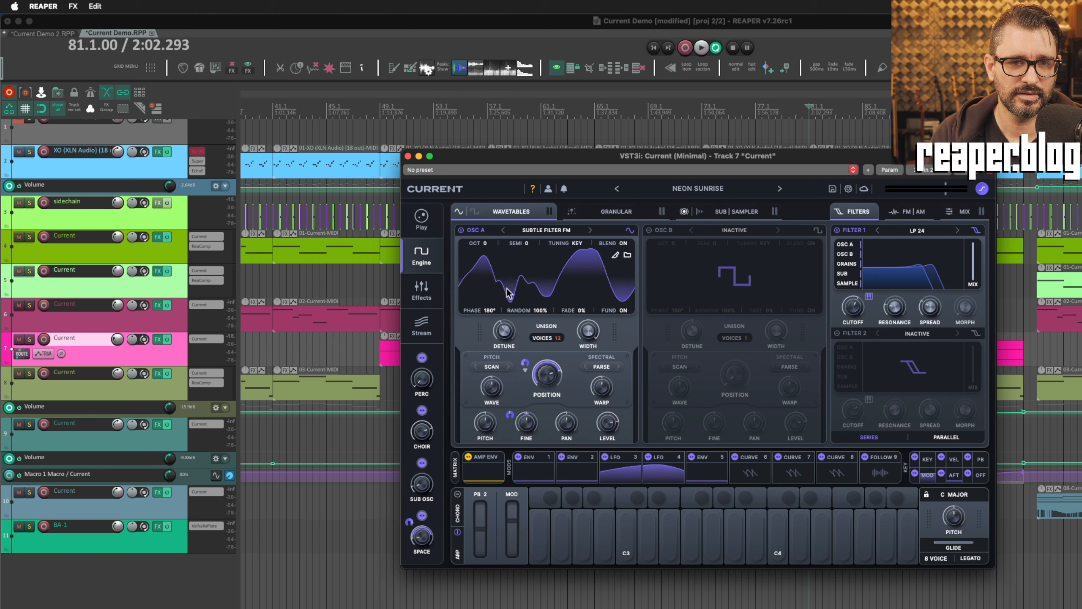
click(44, 338)
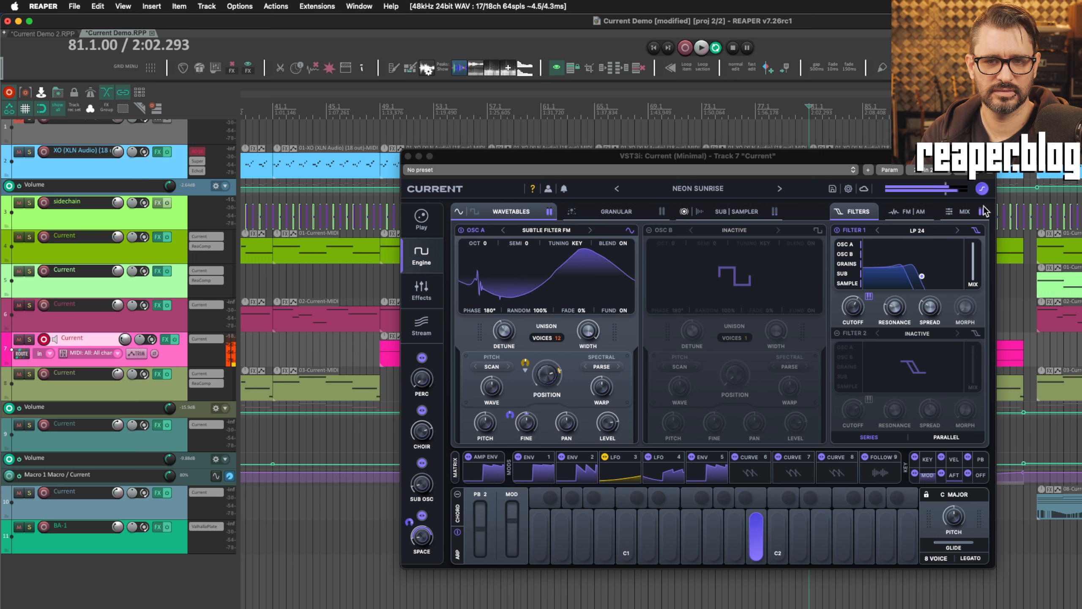
click(965, 211)
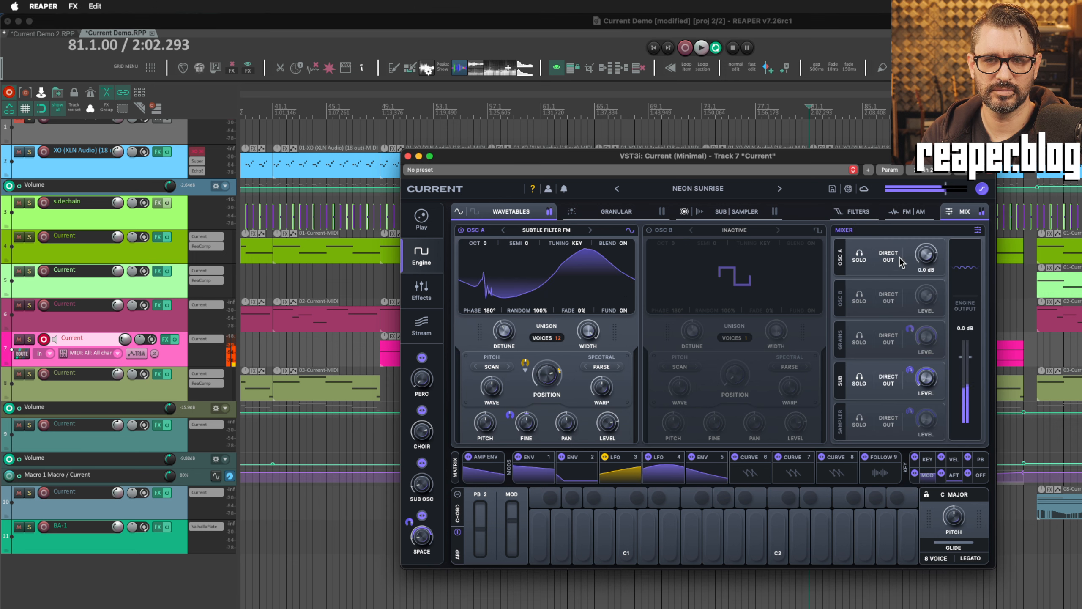
click(858, 257)
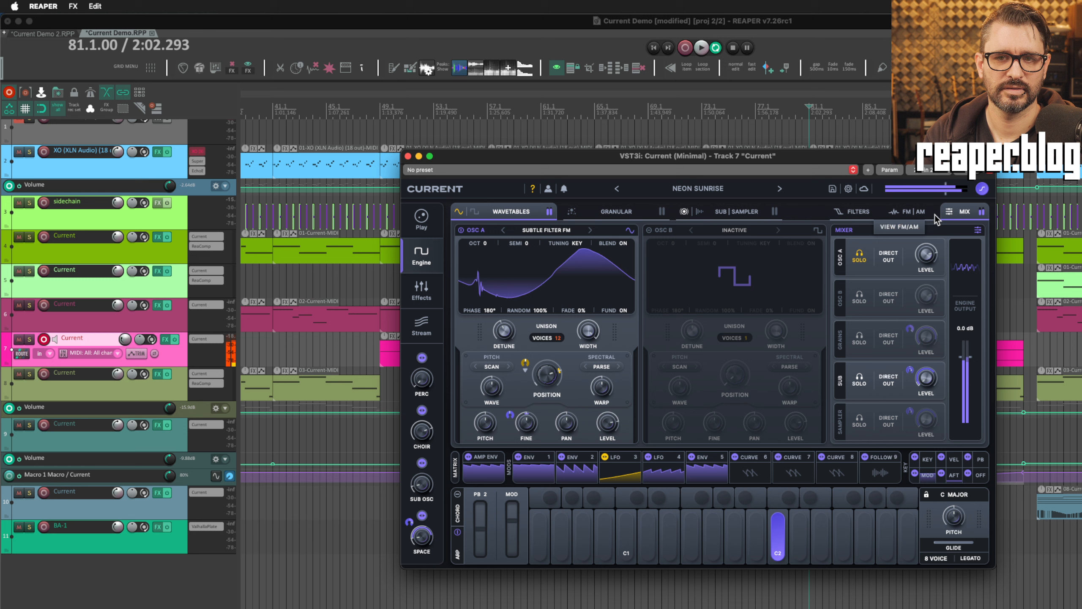
Step: Clear Osc A's solo in track 7's Current, show the Envelope 2 settings, and shift the plugin window upward
click(858, 258)
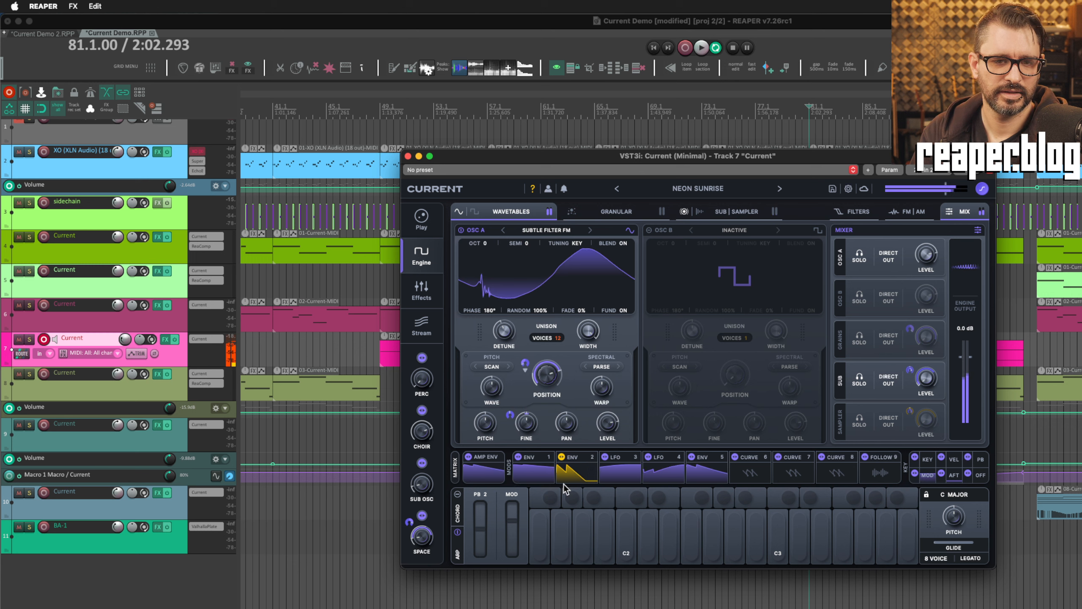
click(574, 473)
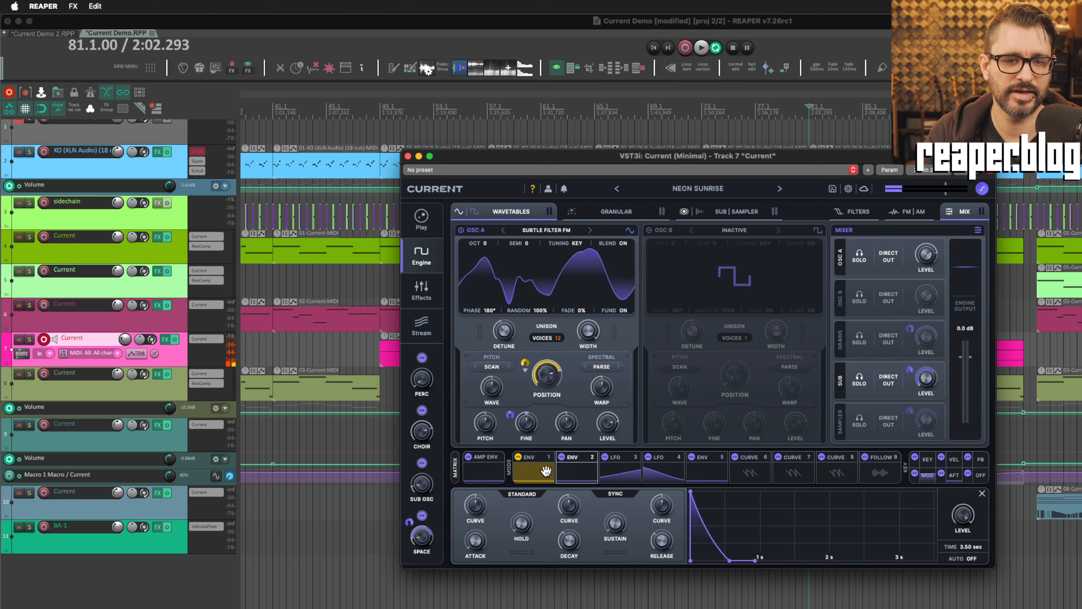
drag(484, 164, 493, 144)
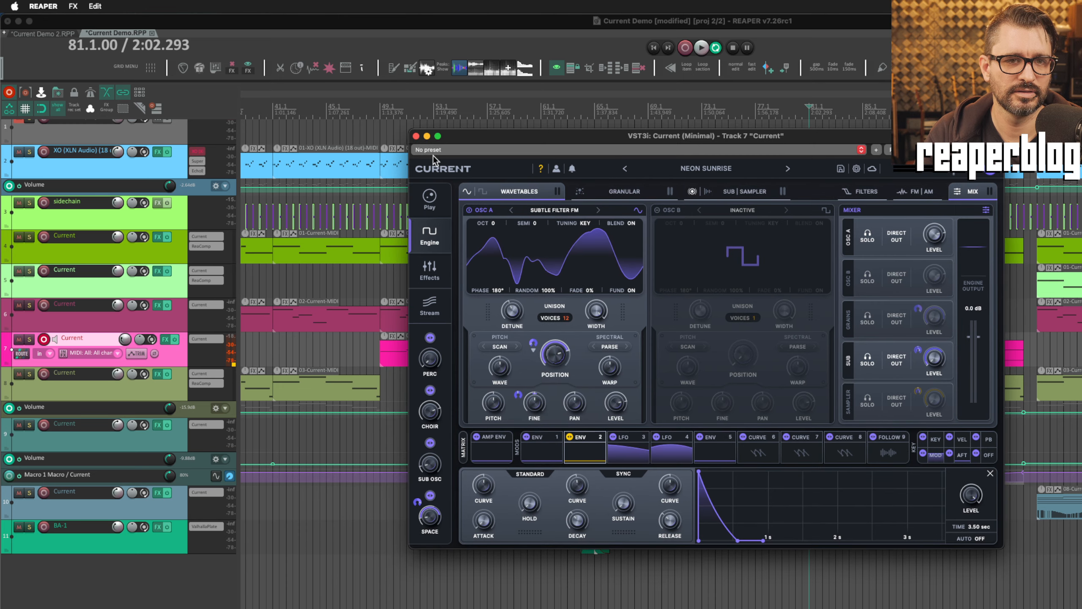
Step: Play track 8's soloed MIDI part from measure 65, stop playback, and open the track's Current window
click(597, 389)
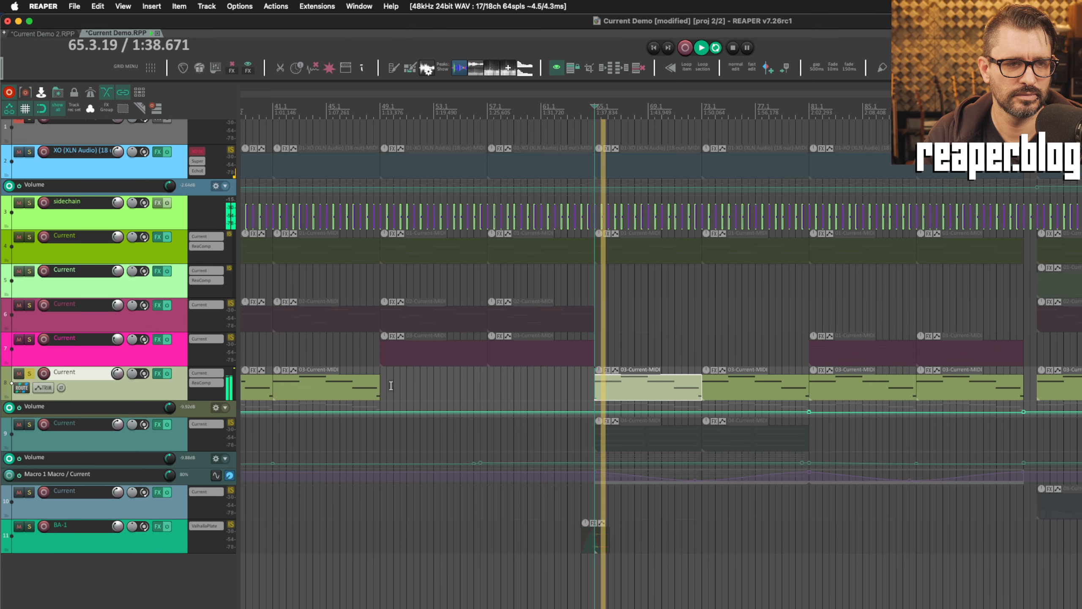
key(space)
click(200, 374)
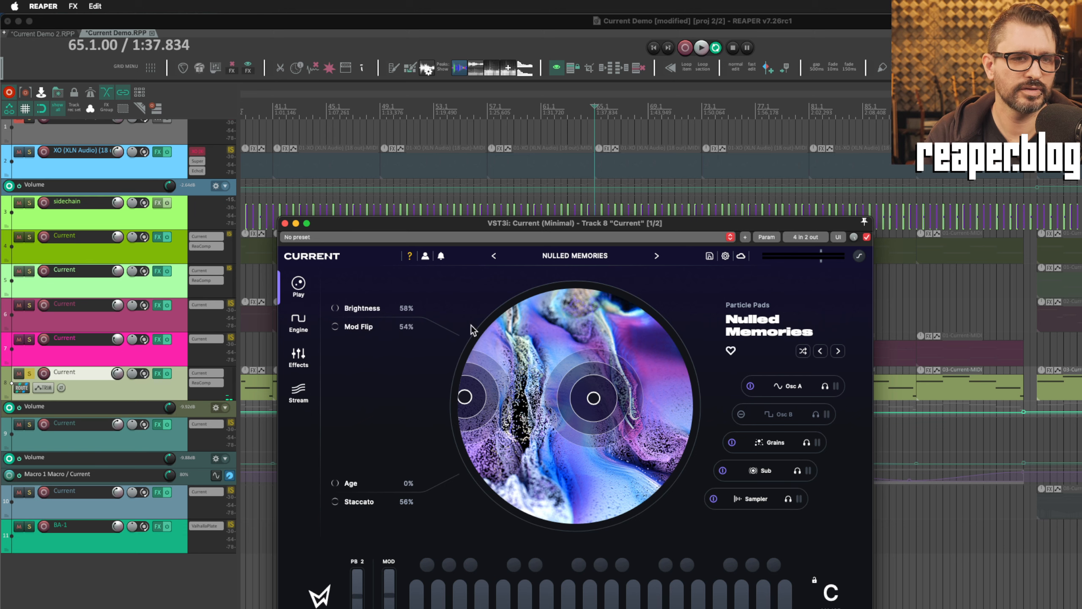
Step: Show the granular, sub and sampler engines and the engine mixer of track 8's Current, with its window moved fully into view
click(299, 323)
click(493, 278)
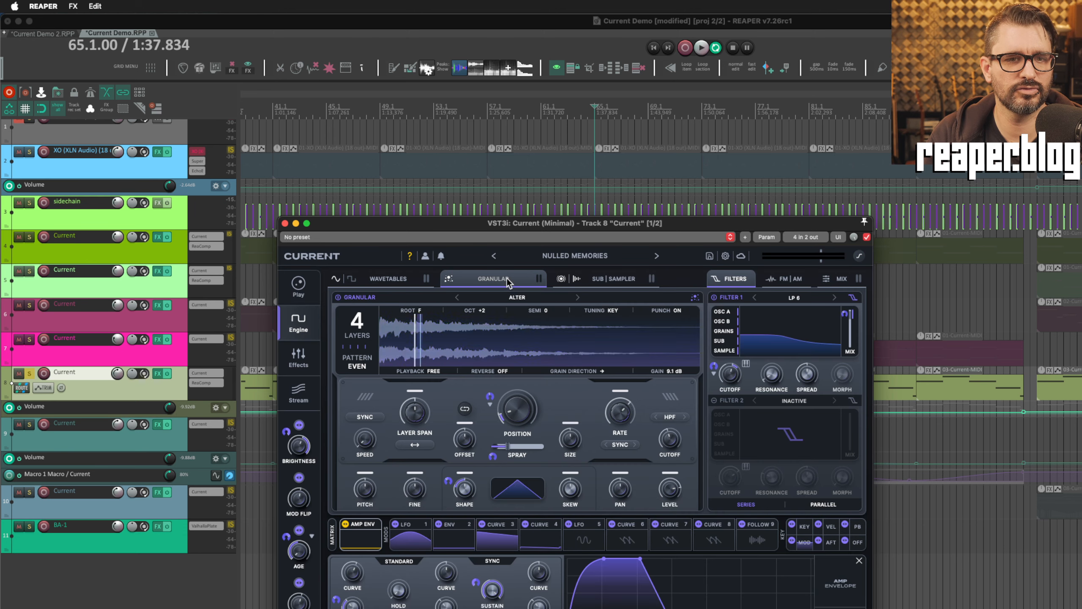
drag(508, 228, 568, 139)
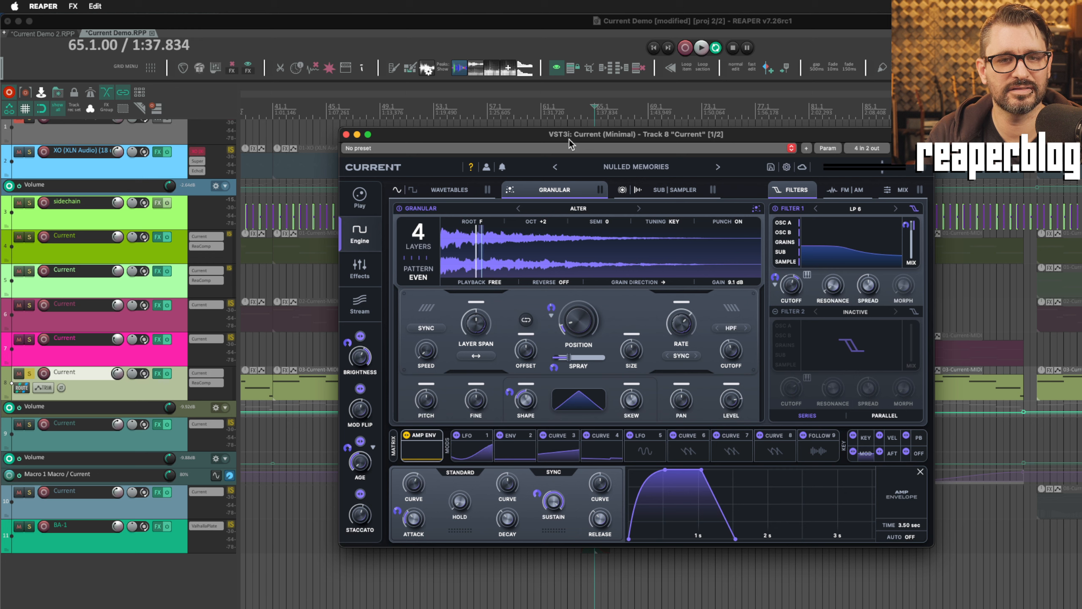
click(665, 192)
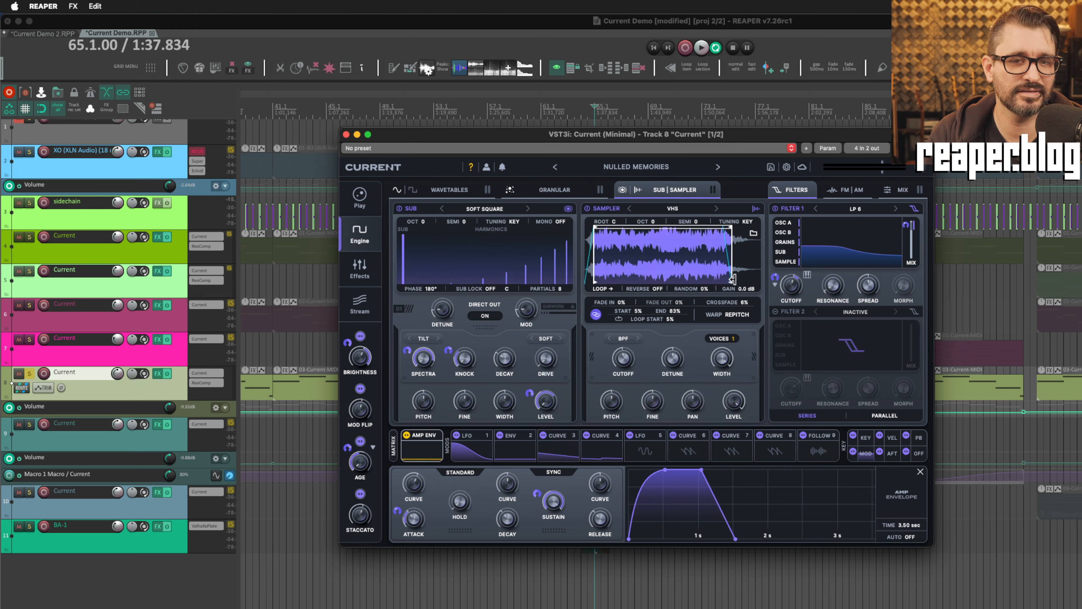
click(900, 191)
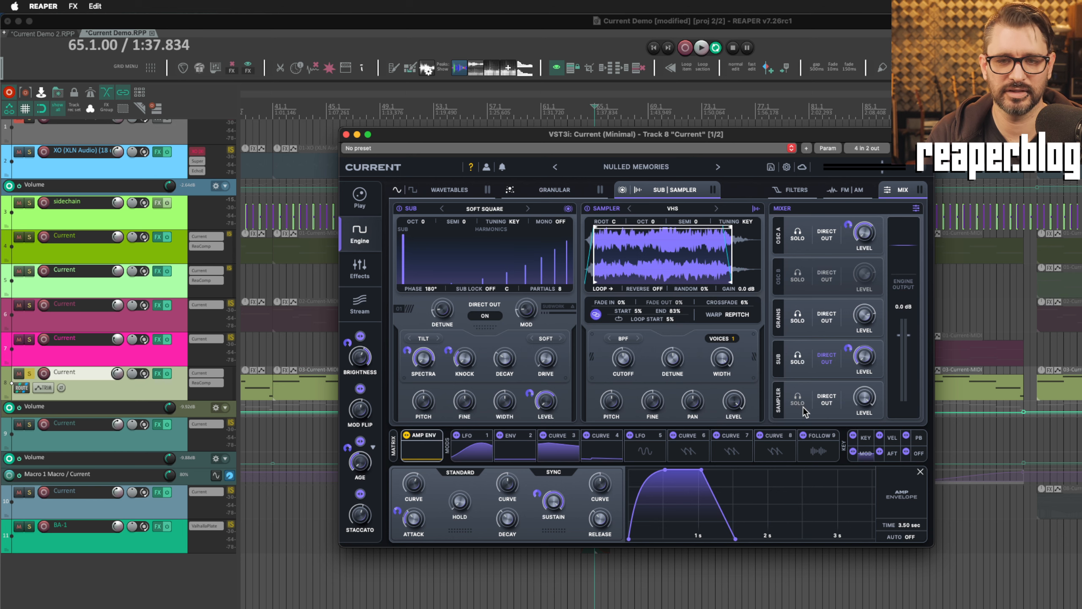
Step: Arm track 8 for live MIDI and solo Current's Sampler, Sub and Grains engines one at a time, showing the granular settings for Grains
click(795, 418)
click(44, 373)
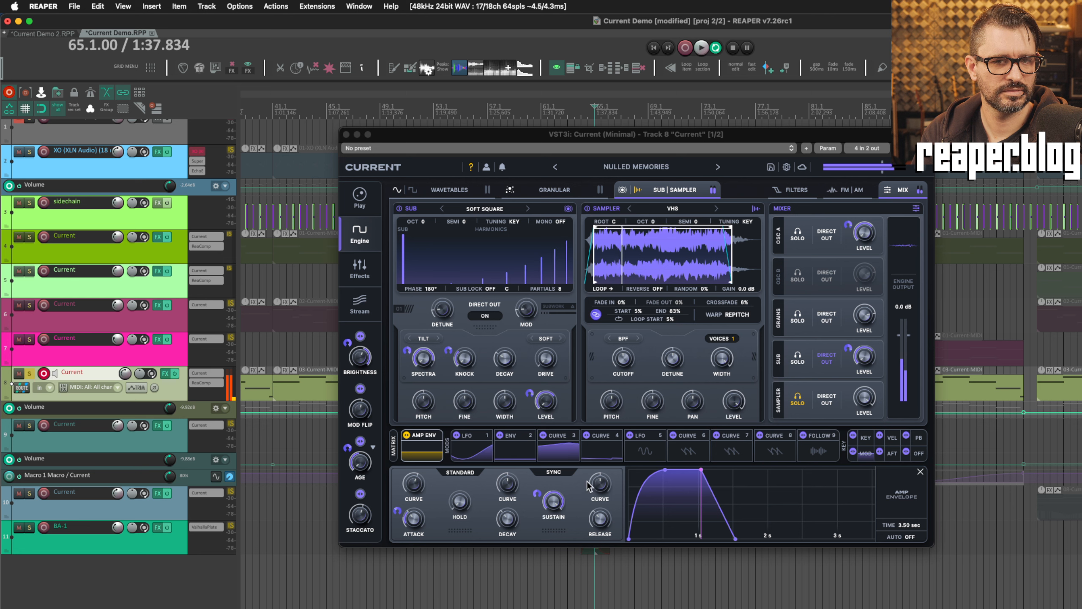
click(802, 401)
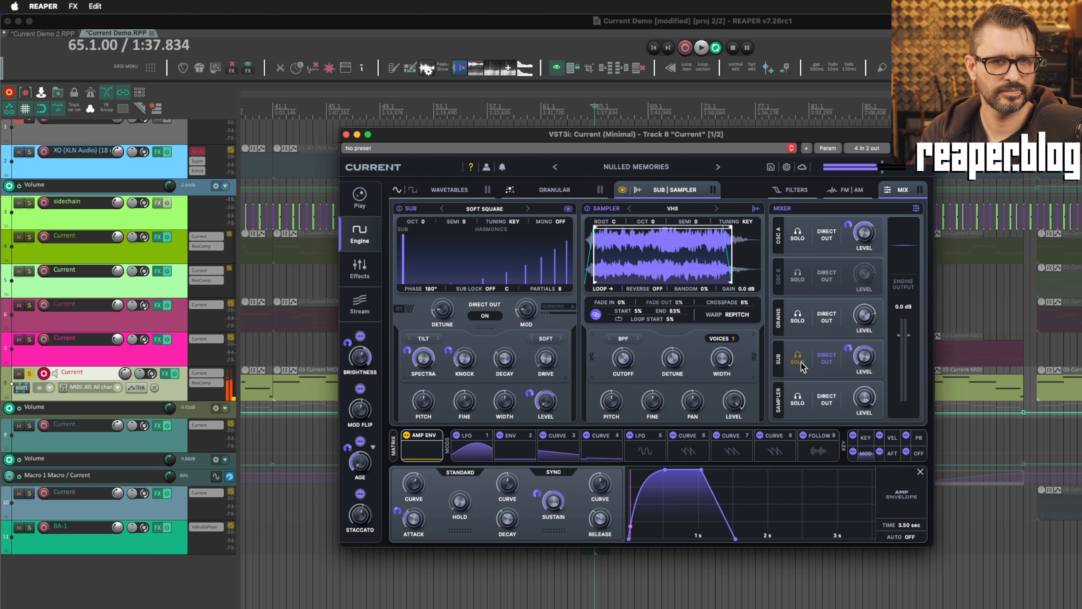
click(798, 317)
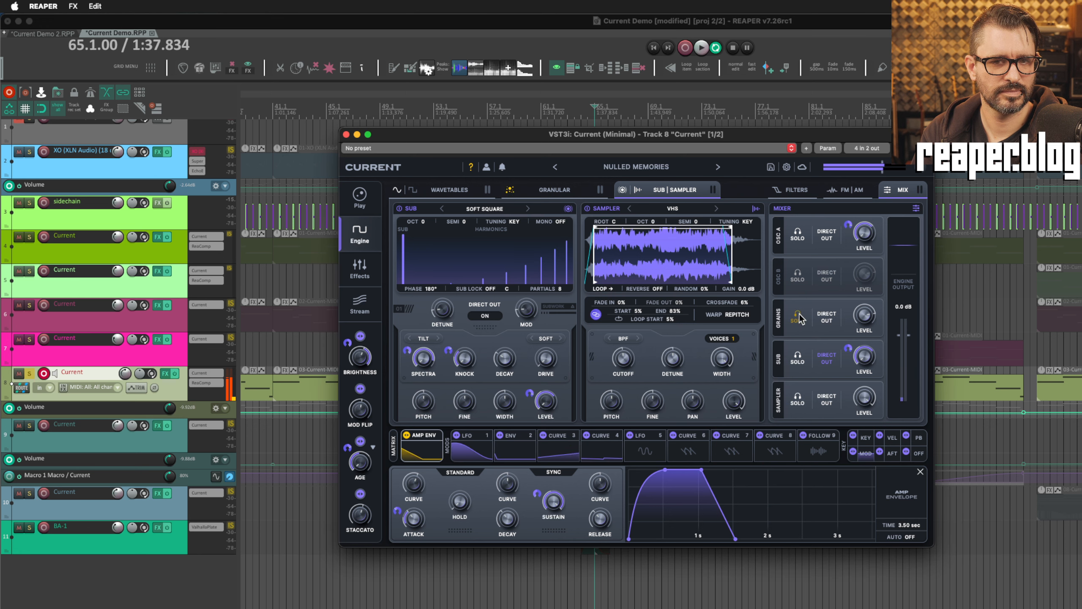
click(551, 193)
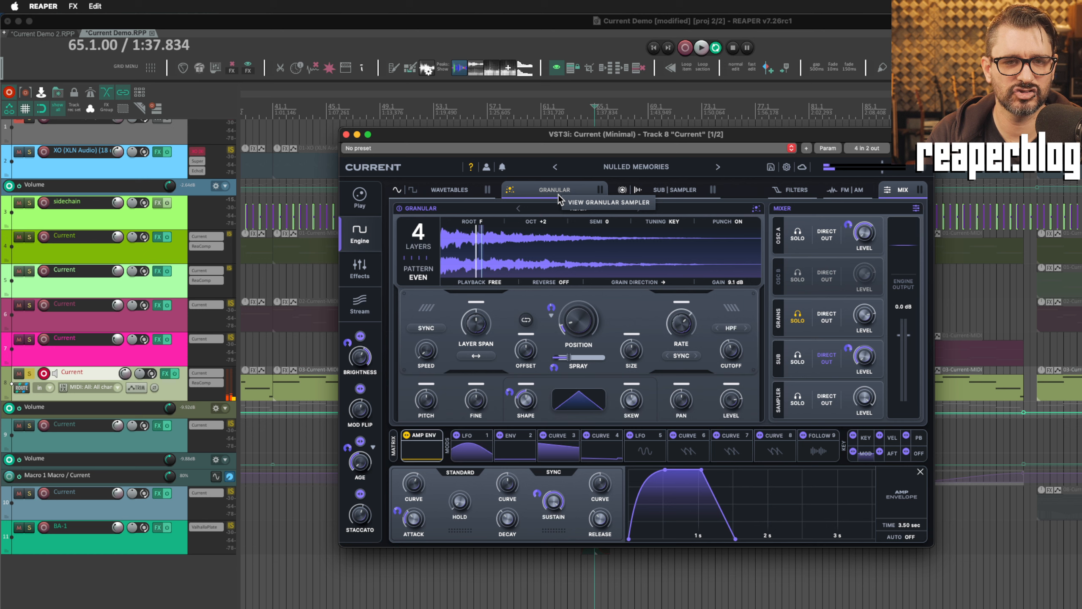
click(801, 319)
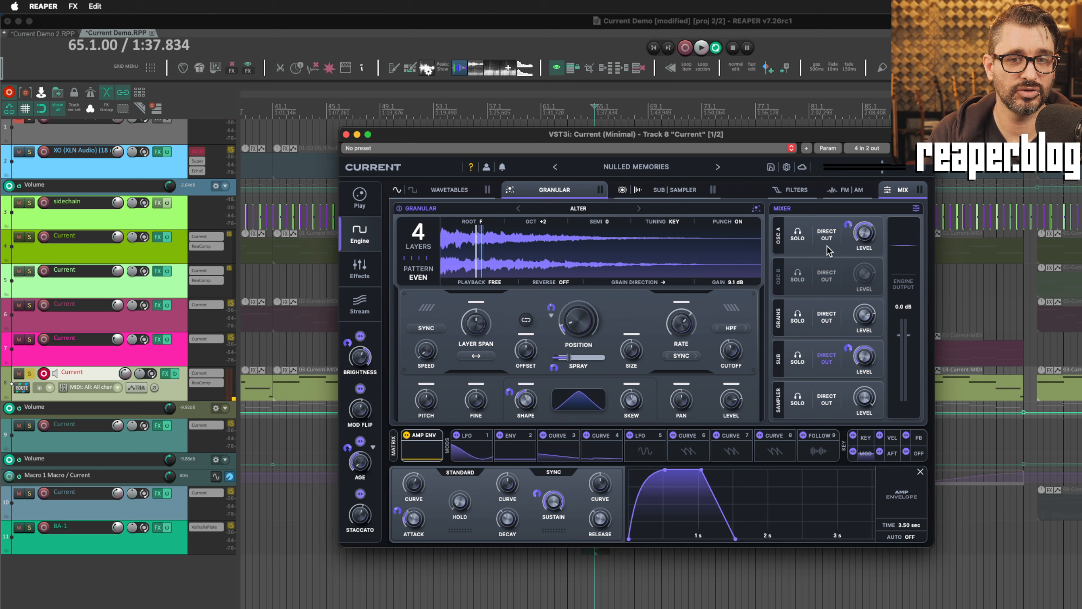
Step: Solo Osc A, show its wavetable settings, and set its BPF filter amount to 51%
click(802, 236)
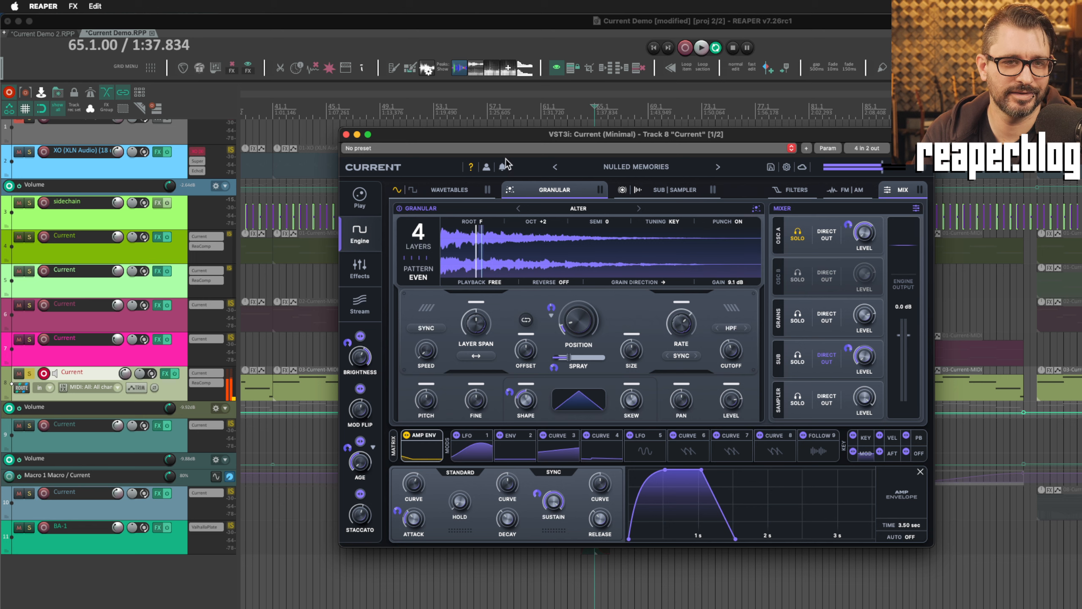
click(448, 191)
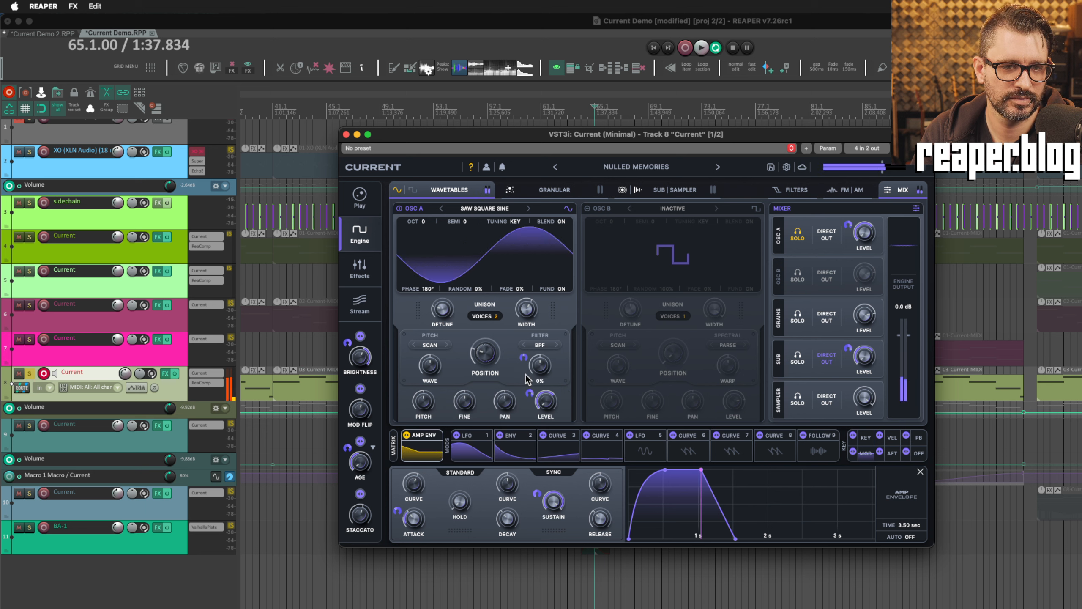
drag(523, 358, 543, 332)
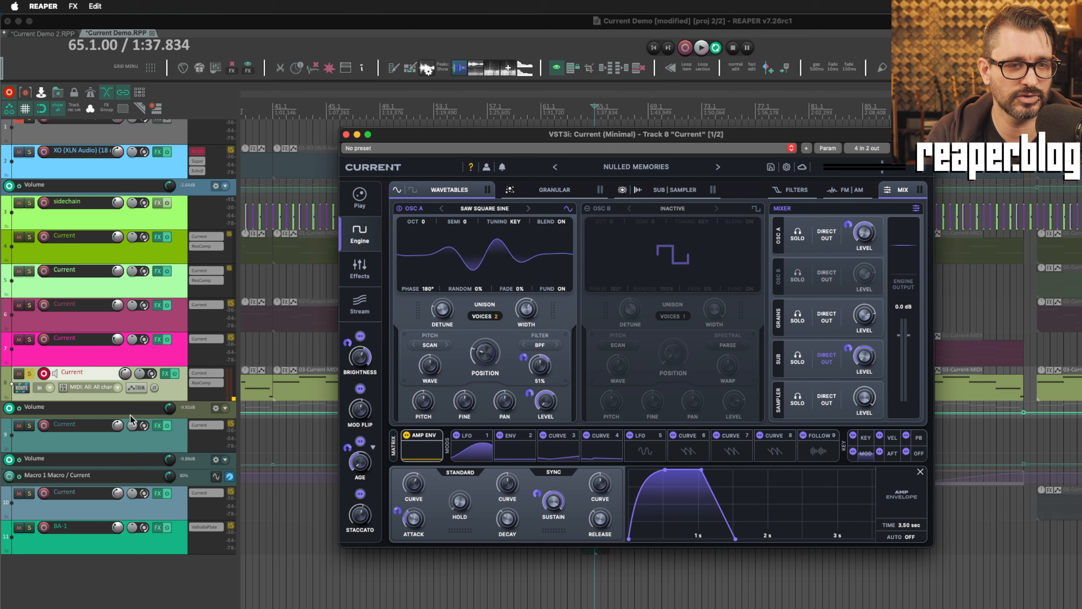
Step: Disarm and unsolo track 8 and close its Current window
click(44, 373)
click(29, 373)
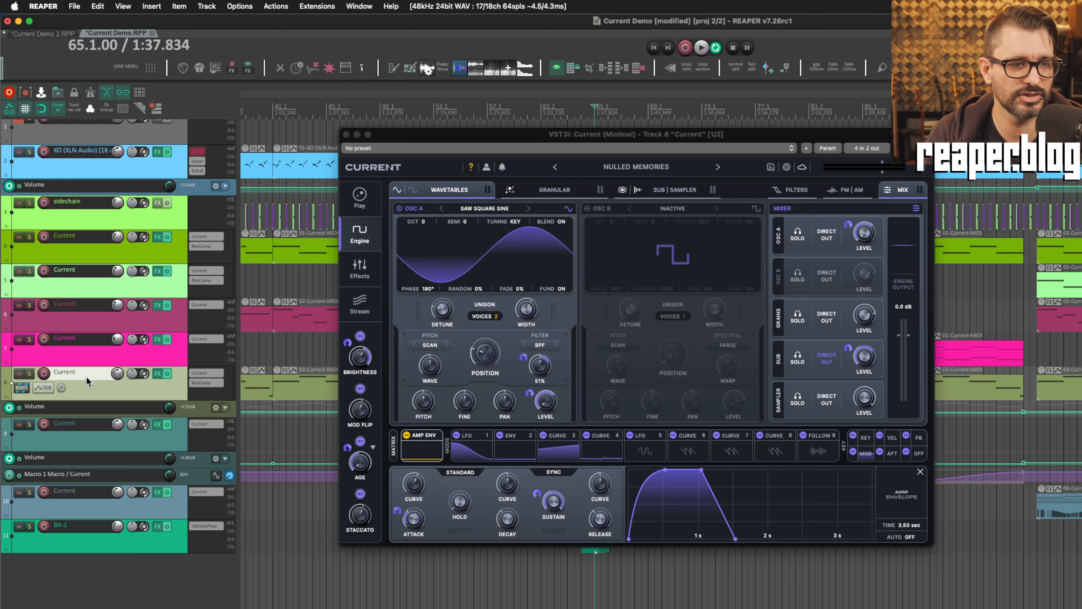
click(346, 135)
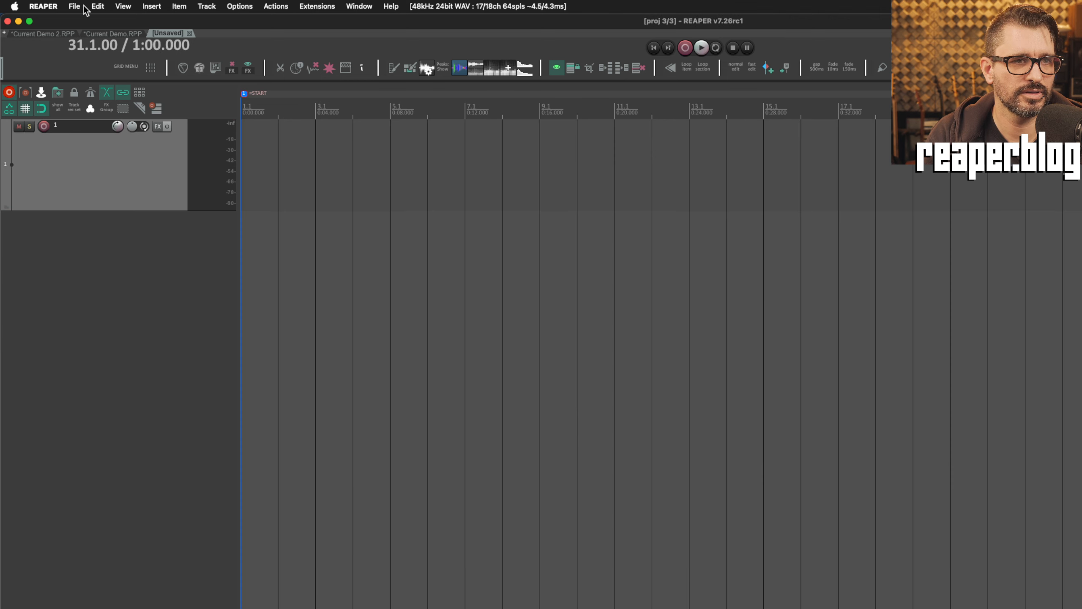
Step: Add an empty track at the end of the Current Demo 2 project and open the Performance Meter
click(50, 35)
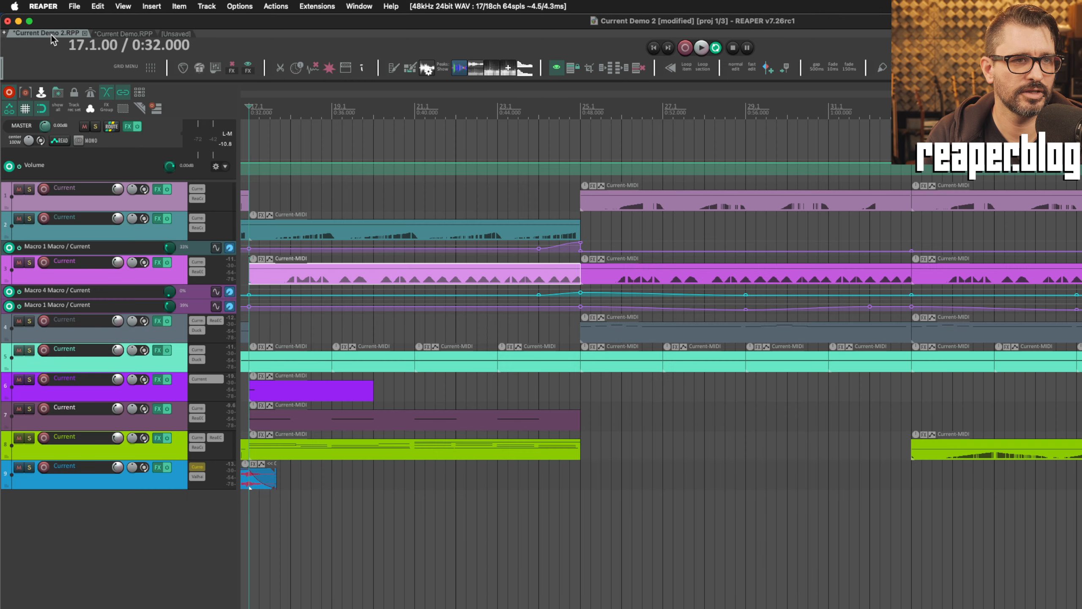
double_click(121, 535)
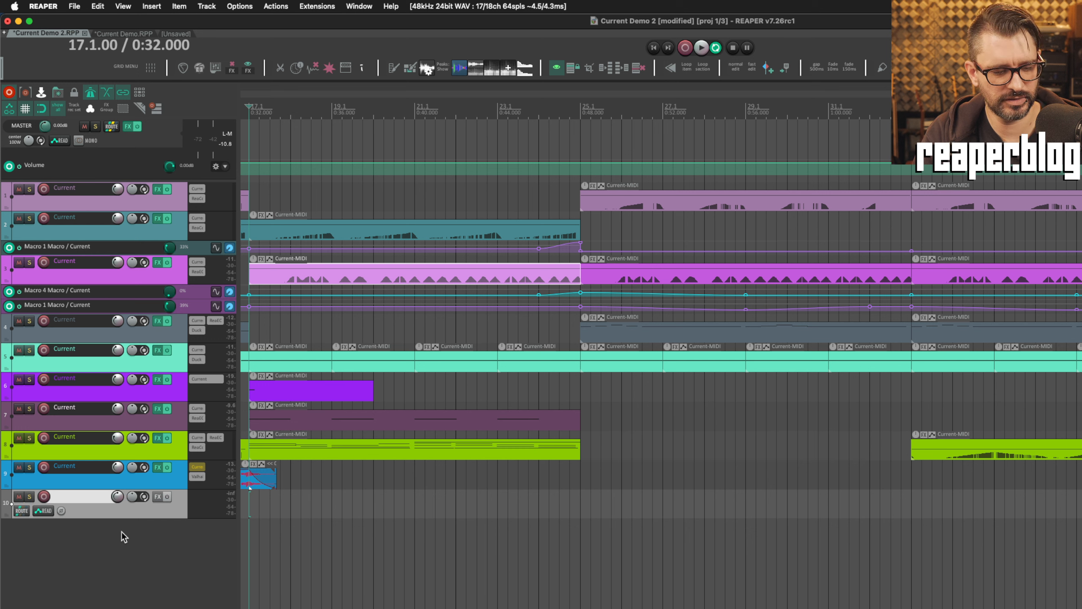
click(98, 6)
mouse_move(127, 7)
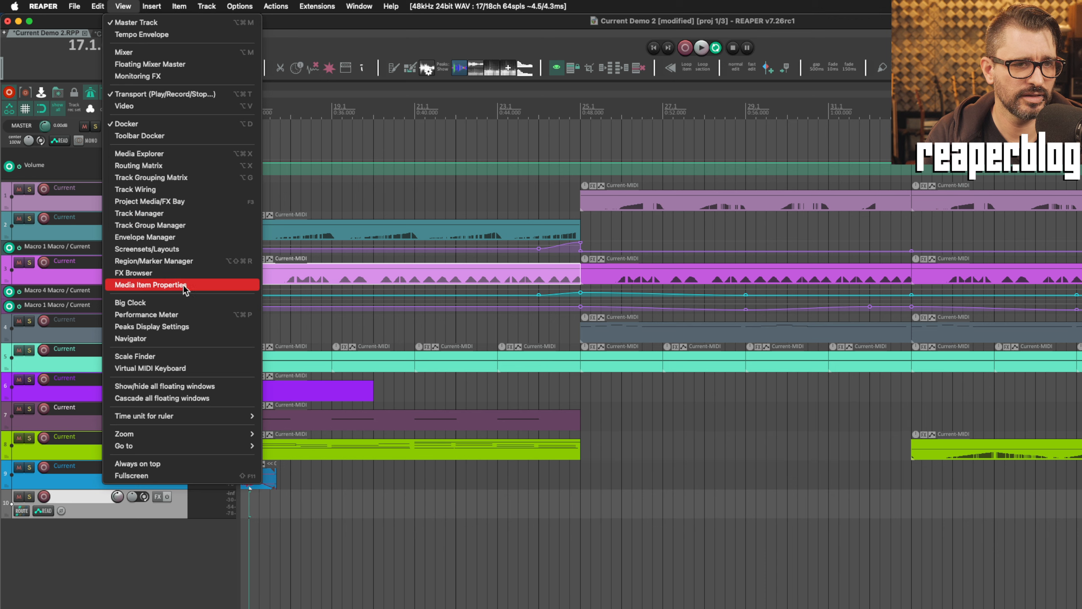
click(183, 314)
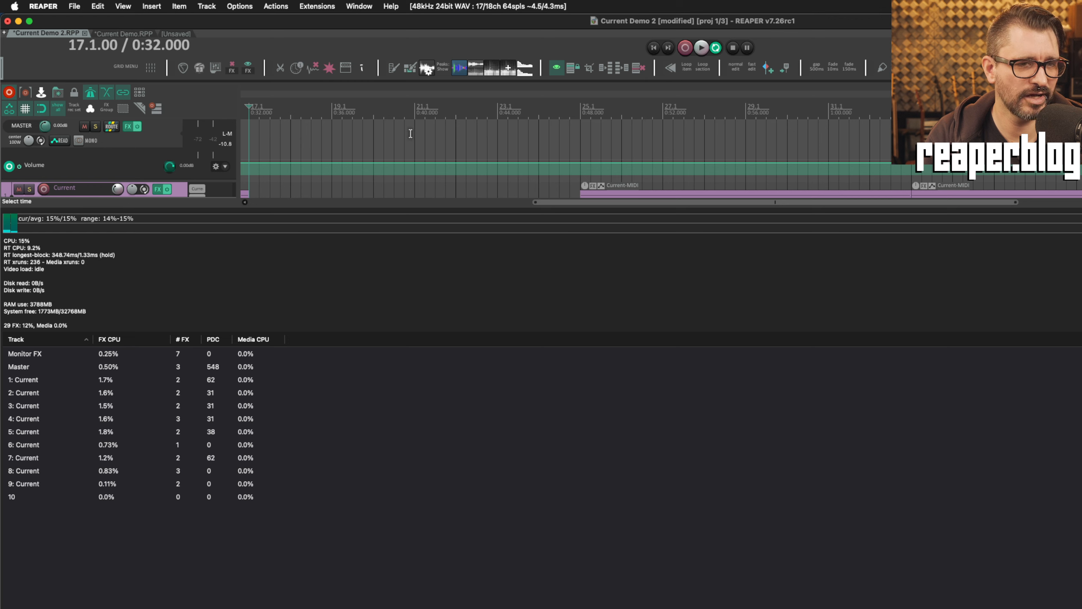
Step: Examine the per-track CPU load with the docked Performance Meter reduced in height, and hide the docker with track 1 selected
scroll(560, 142, down, 4)
scroll(546, 146, down, 2)
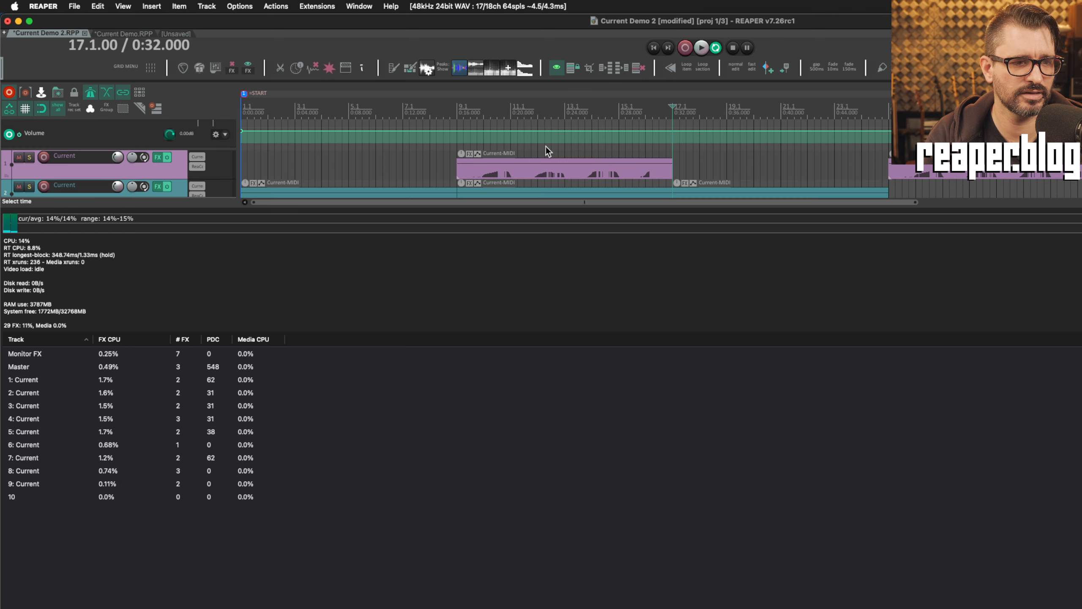
drag(550, 207, 543, 330)
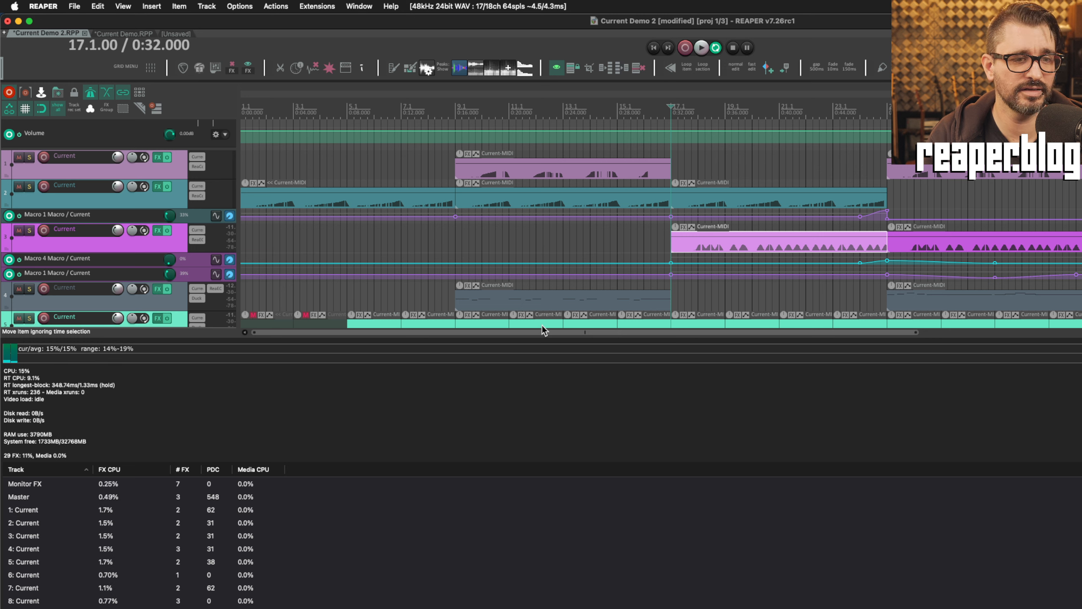
click(538, 129)
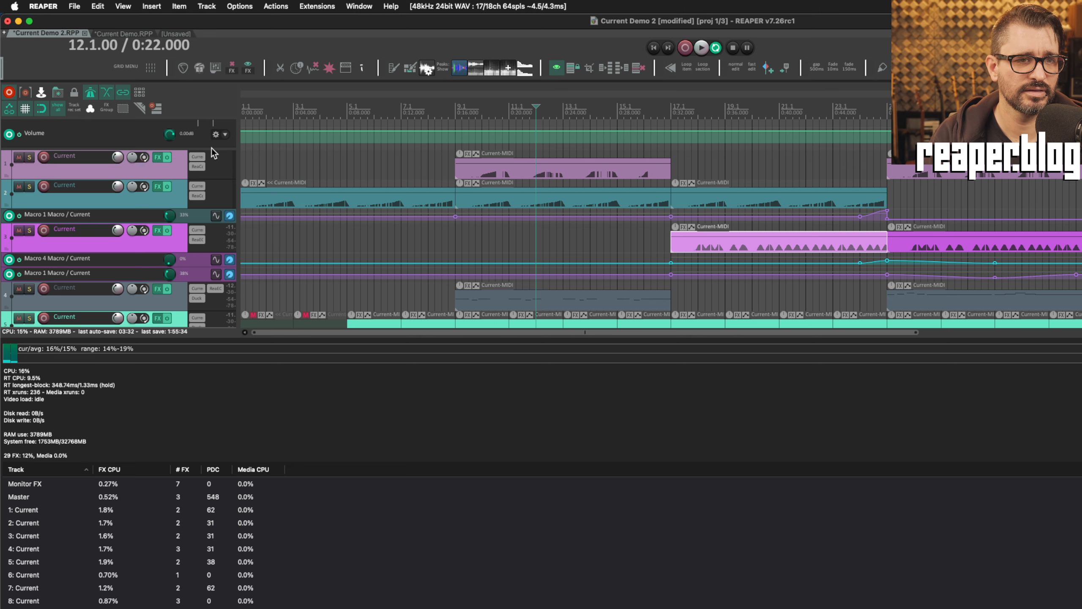
click(171, 171)
key(alt+d)
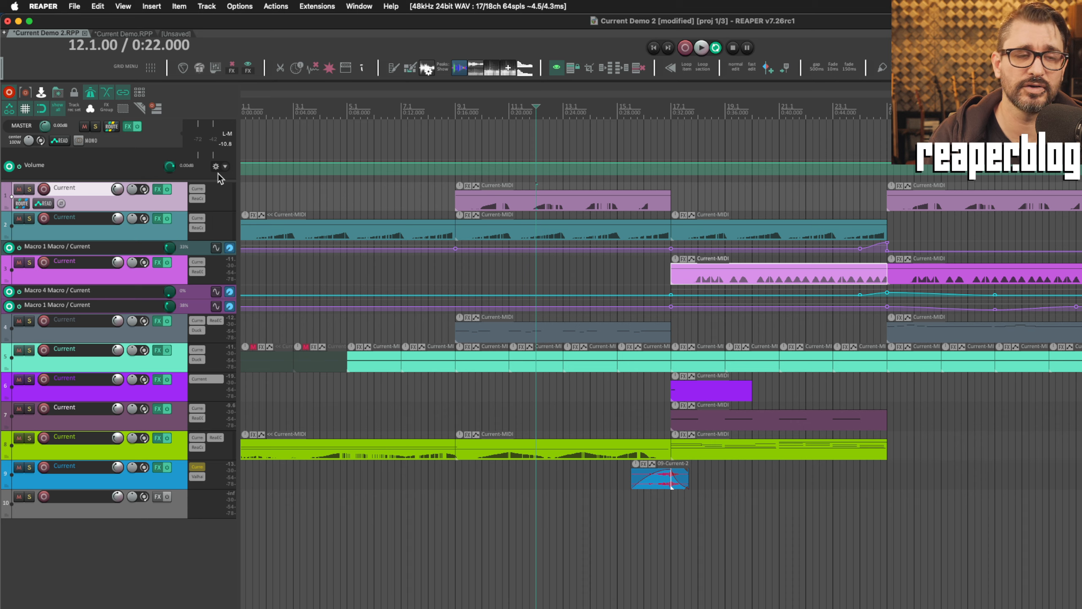
Step: Load Organ Trails in the unsaved project's Current and move its two pads to Stab 68%, Open 55%, Delay 14% and Cosmos 32%
click(171, 34)
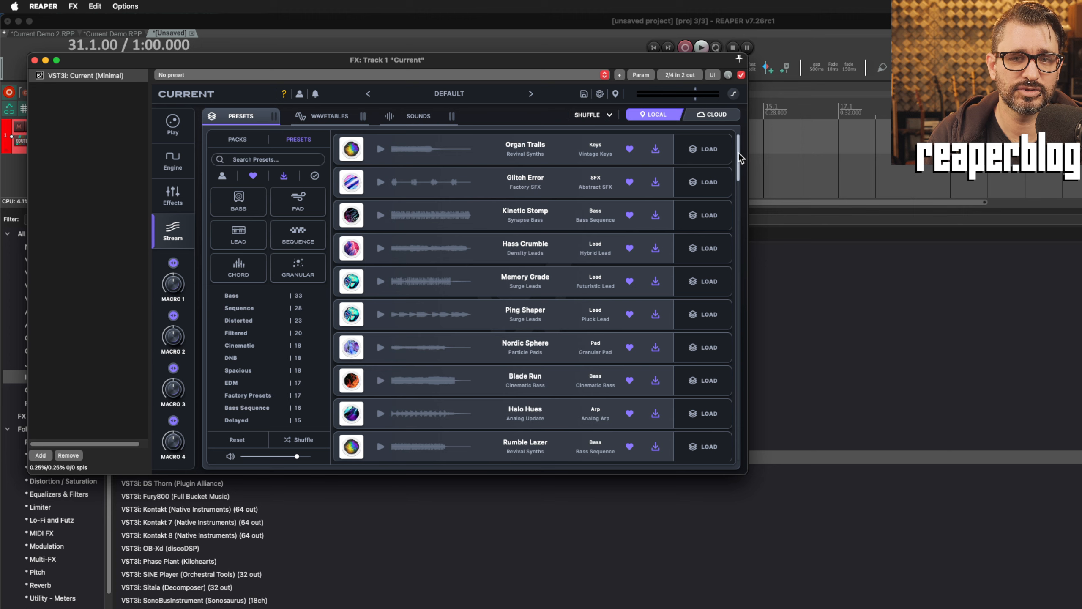
drag(738, 159, 770, 129)
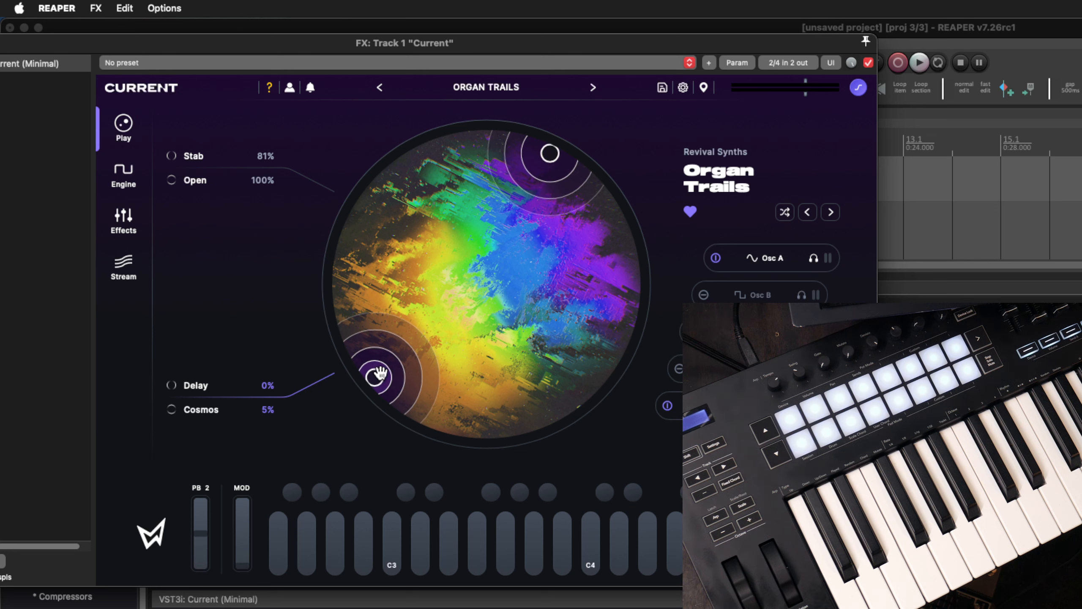
drag(380, 373, 386, 419)
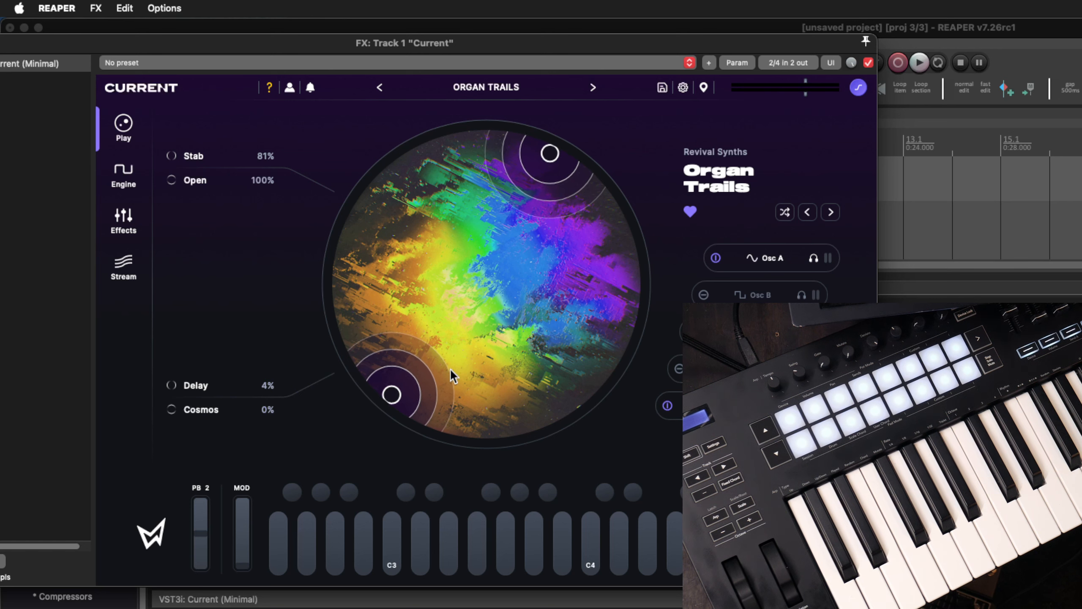
drag(415, 355, 385, 328)
drag(542, 158, 542, 214)
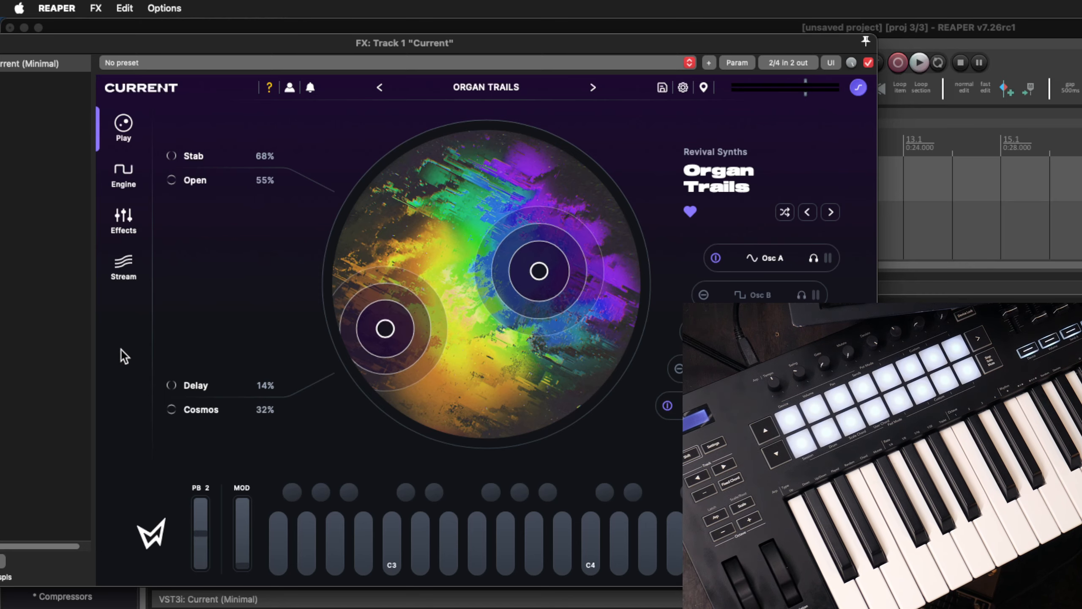
Step: Load the Glitch Error, Kinetic Stomp and Hass Crumble presets in turn from the Stream browser to audition them
click(127, 266)
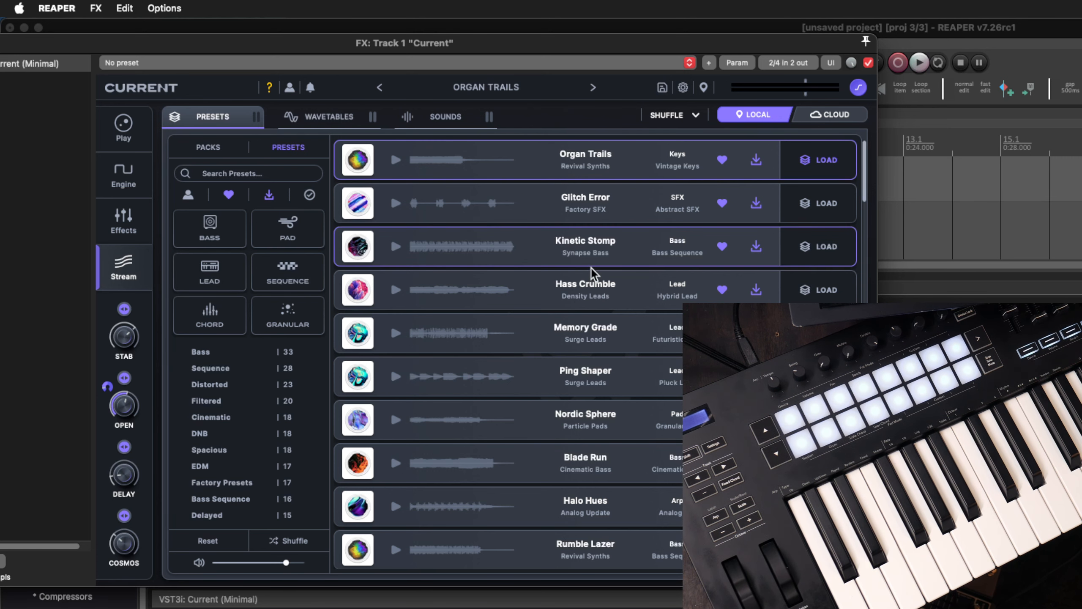
click(810, 207)
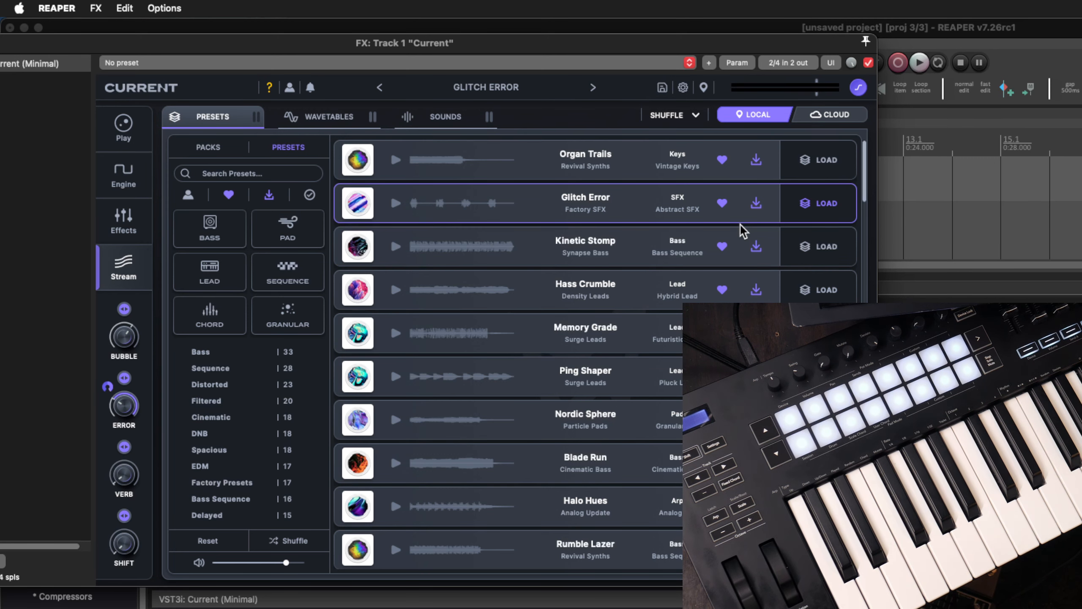
click(828, 255)
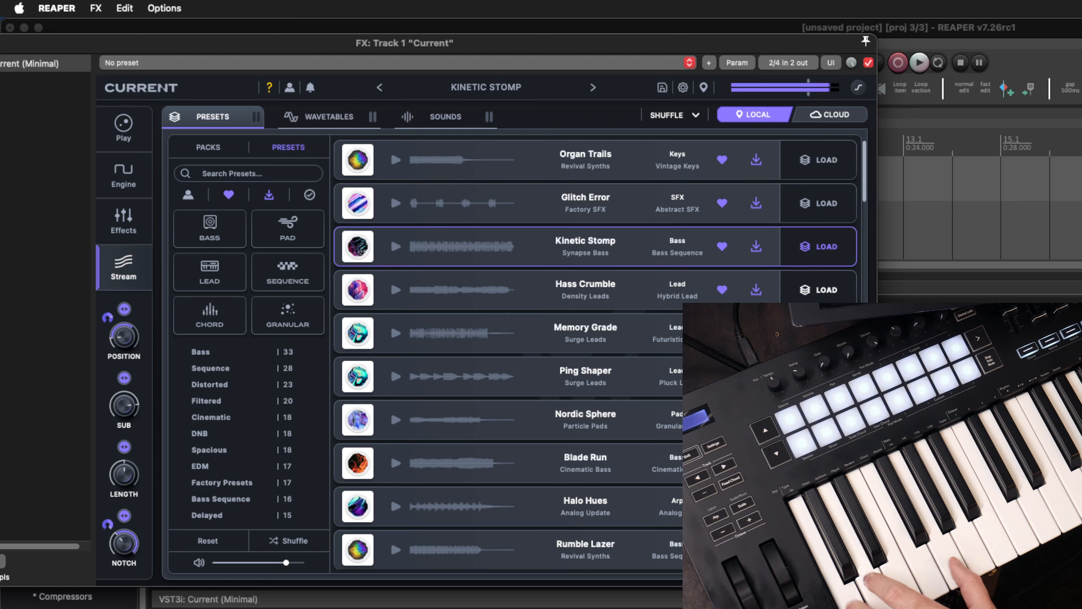
click(823, 295)
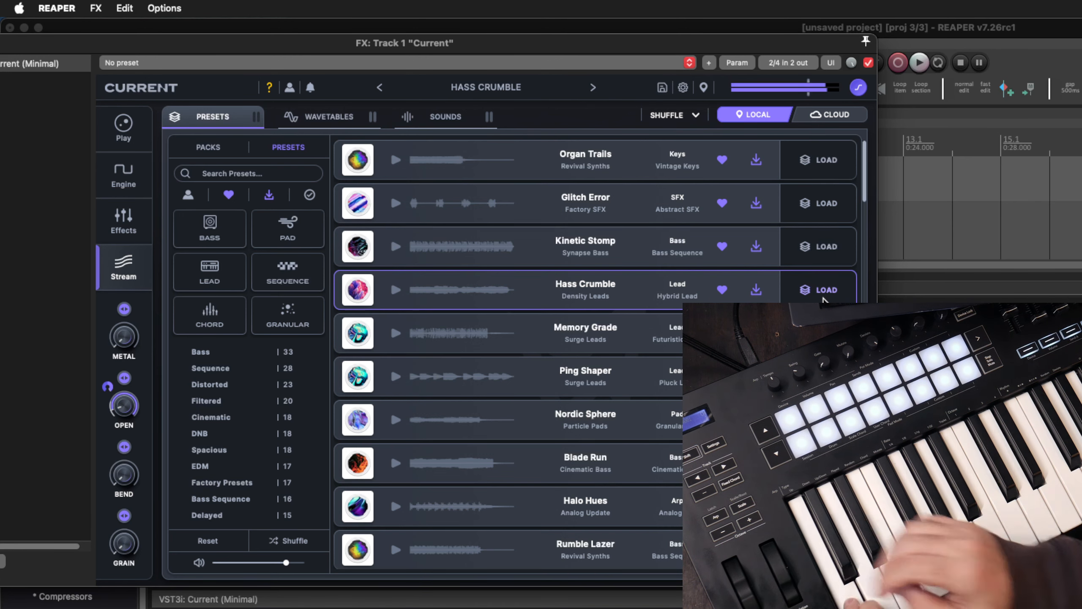
Step: Load the Memory Grade and Nordic Sphere presets, and examine Nordic Sphere's Granular, Wavetables and Sub/Sampler engine sections
click(825, 333)
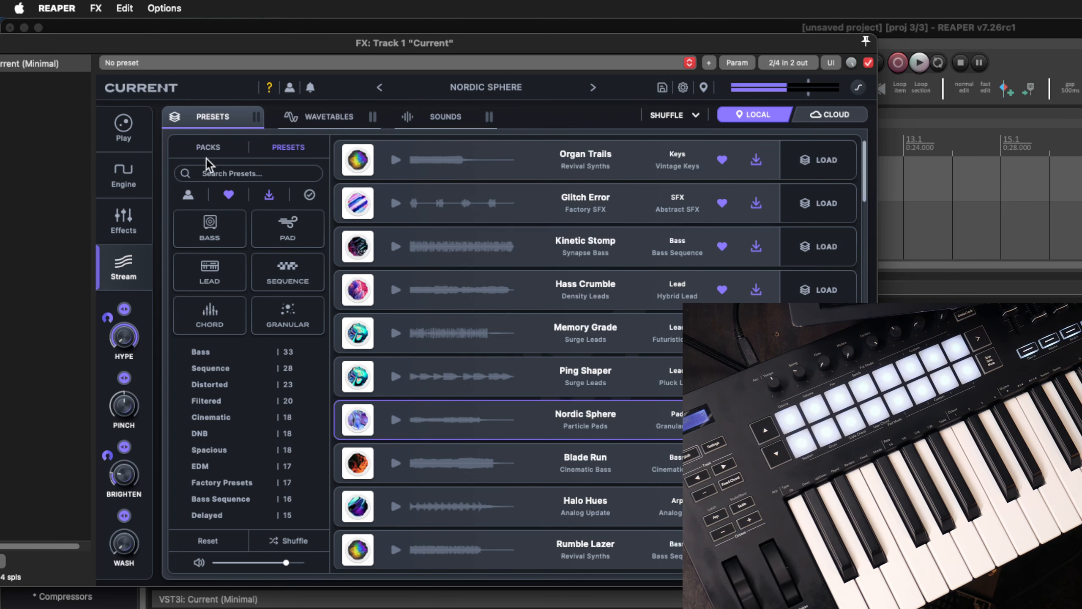
click(134, 174)
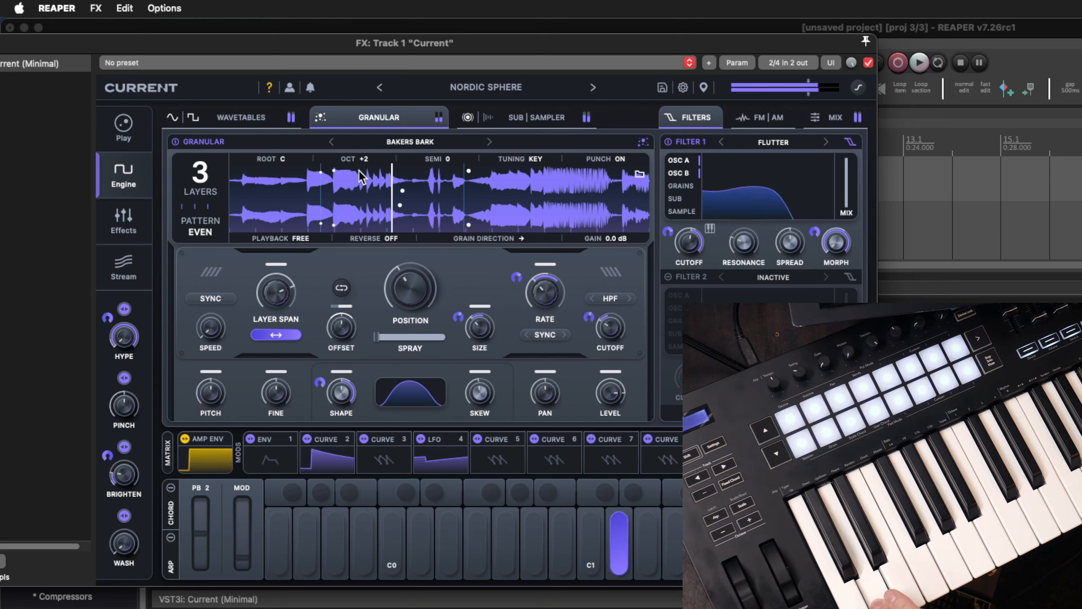
click(247, 118)
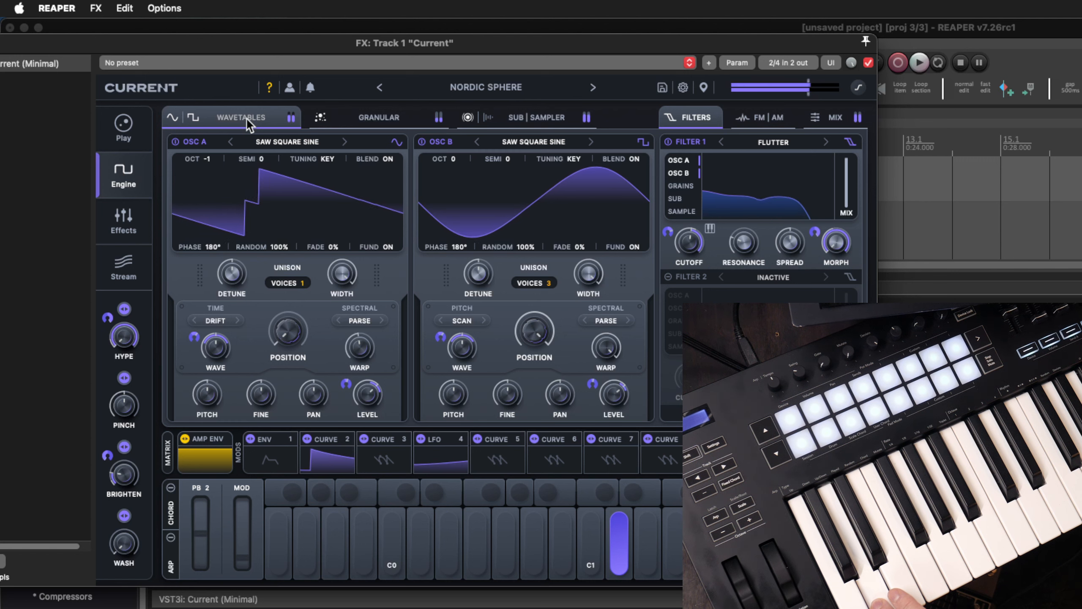
click(513, 123)
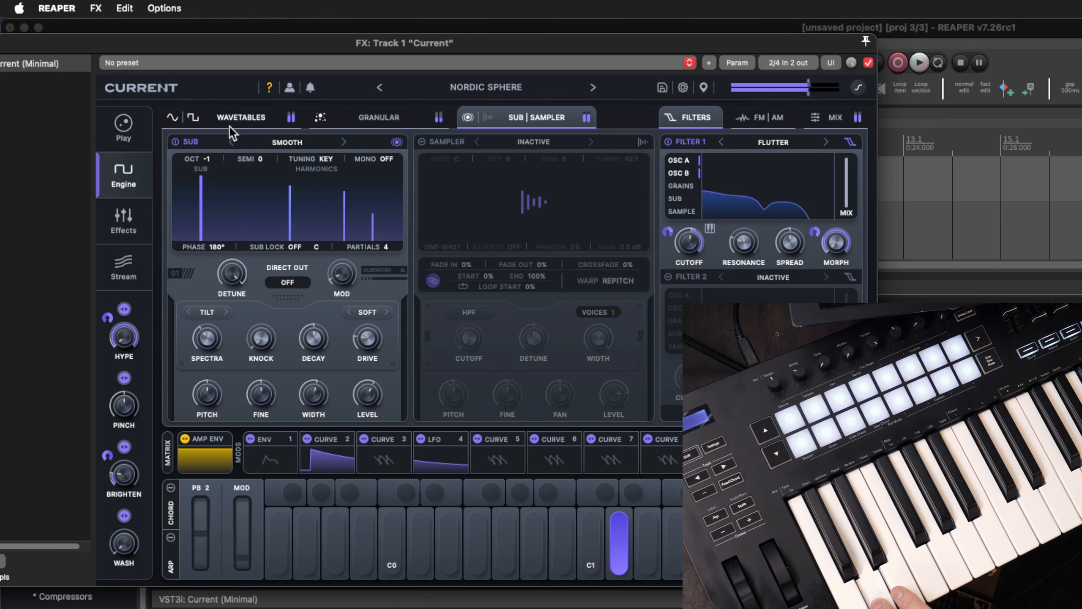
click(382, 121)
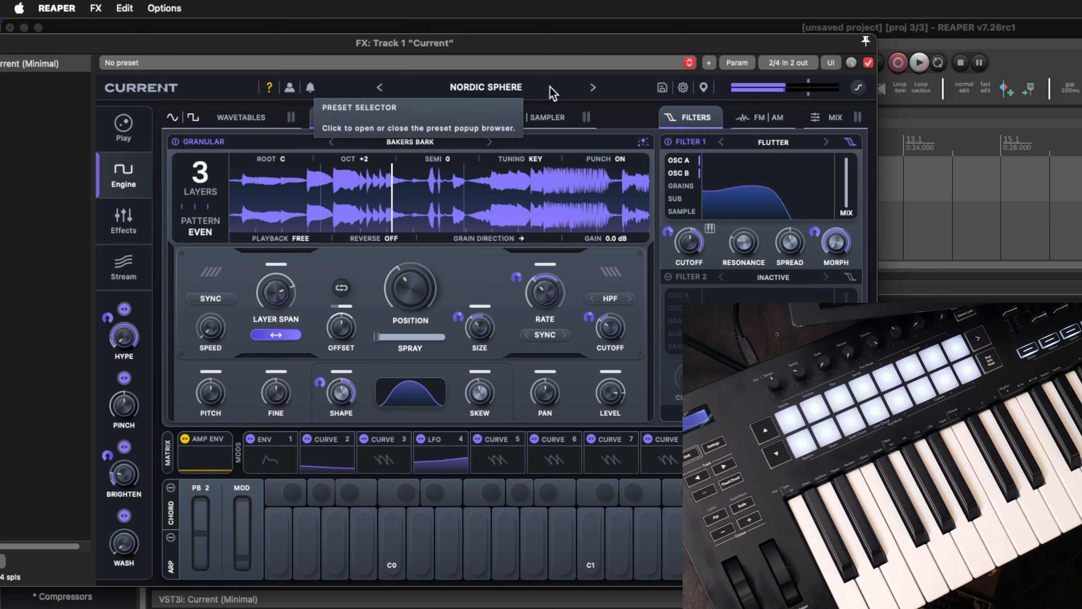
Step: Load Blade Run, Halo Hues, Rumble Lazer and Burial Reese in turn from the Stream browser to audition them
click(124, 268)
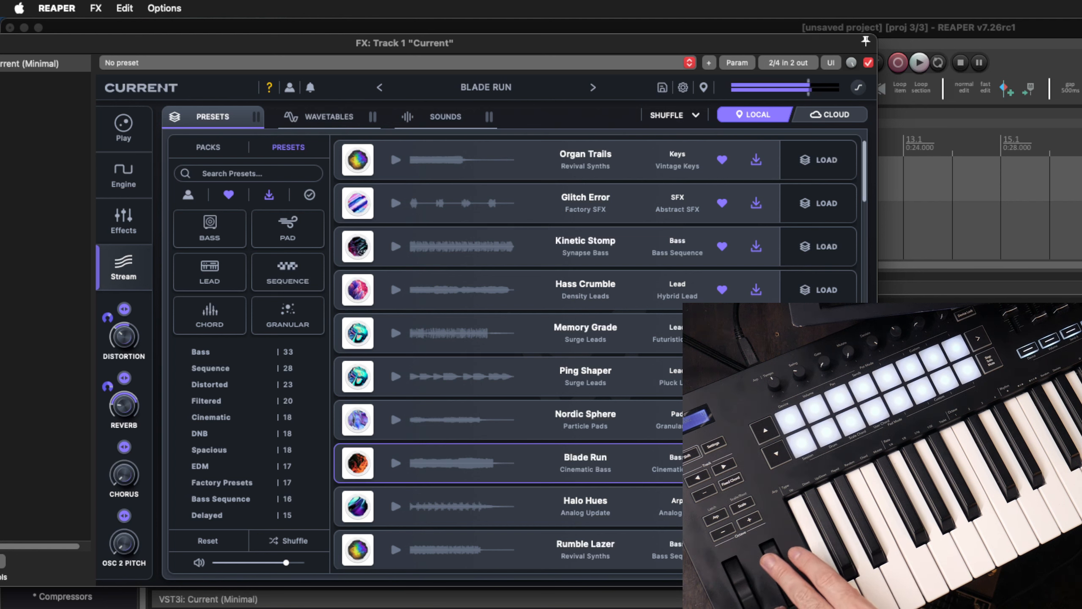
key(Down)
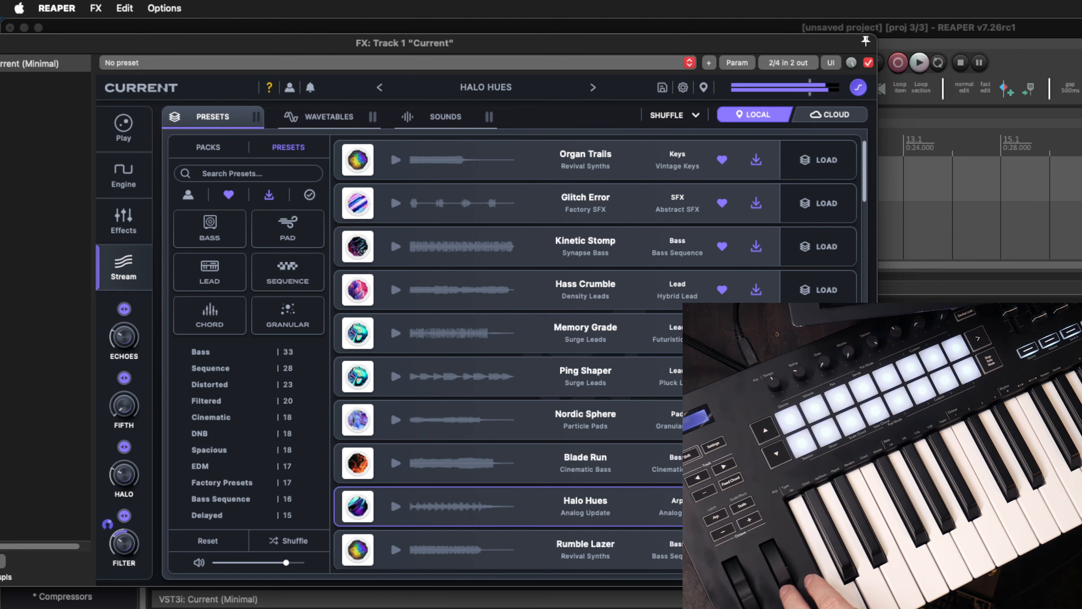
scroll(595, 354, down, 2)
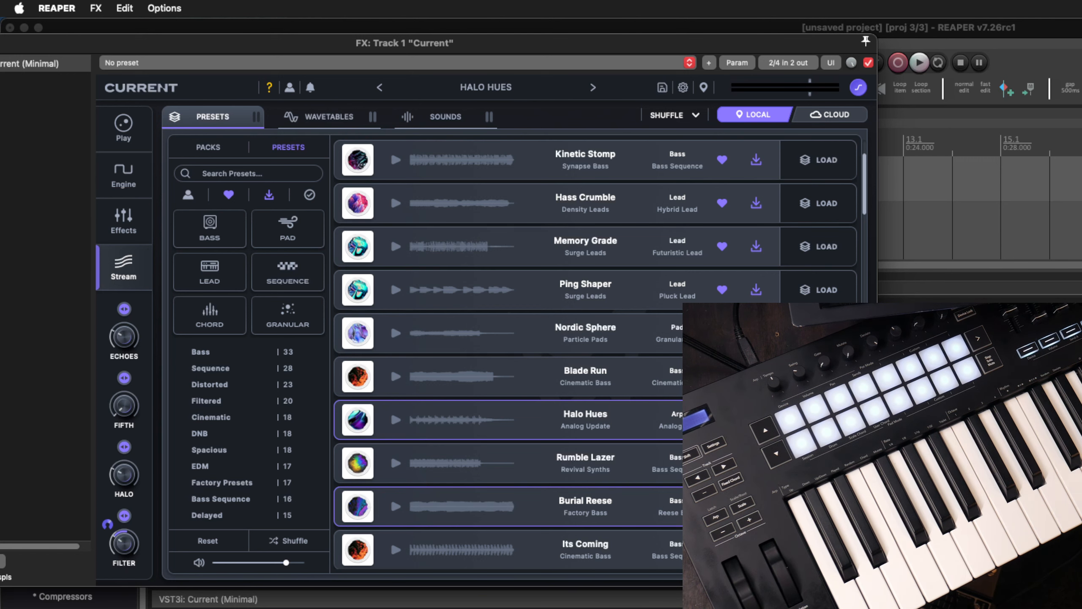
click(819, 463)
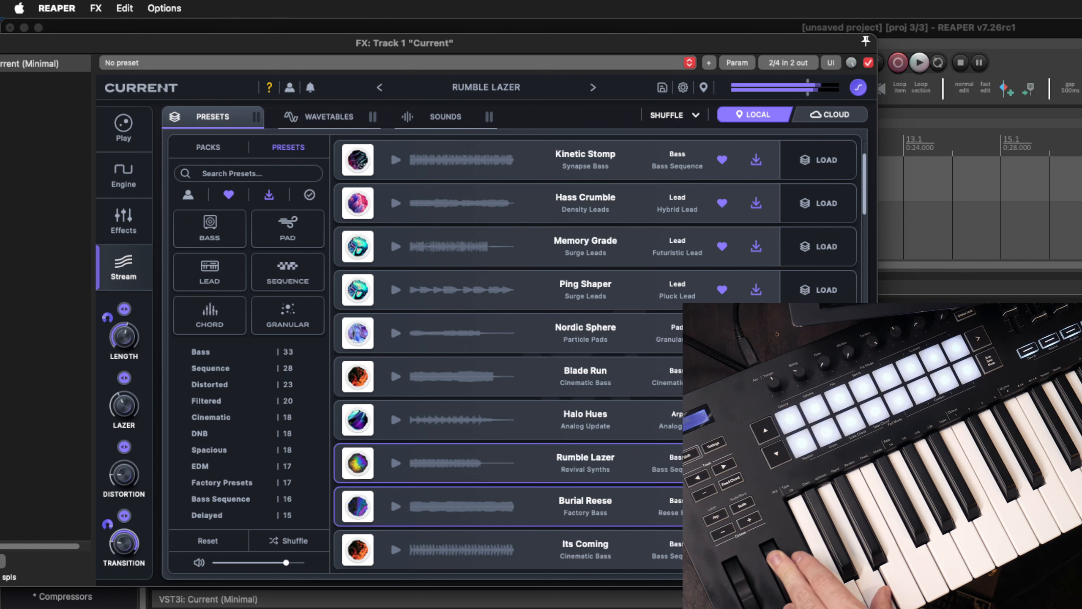
click(818, 506)
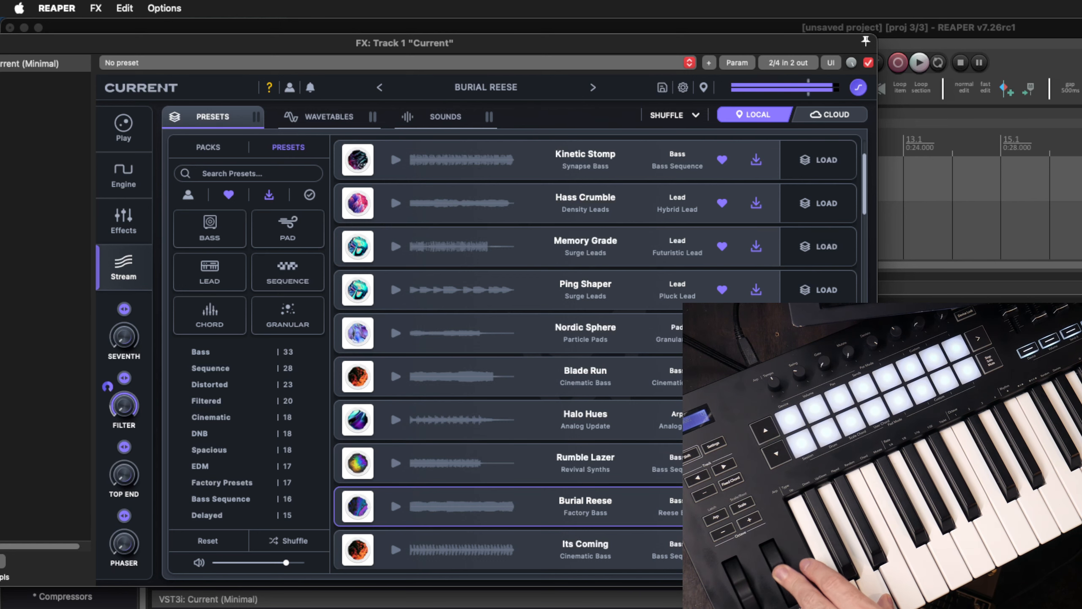
Step: Load the Interference and Dreadful Tube cinematic bass presets in turn to audition them
scroll(818, 499, down, 3)
click(818, 454)
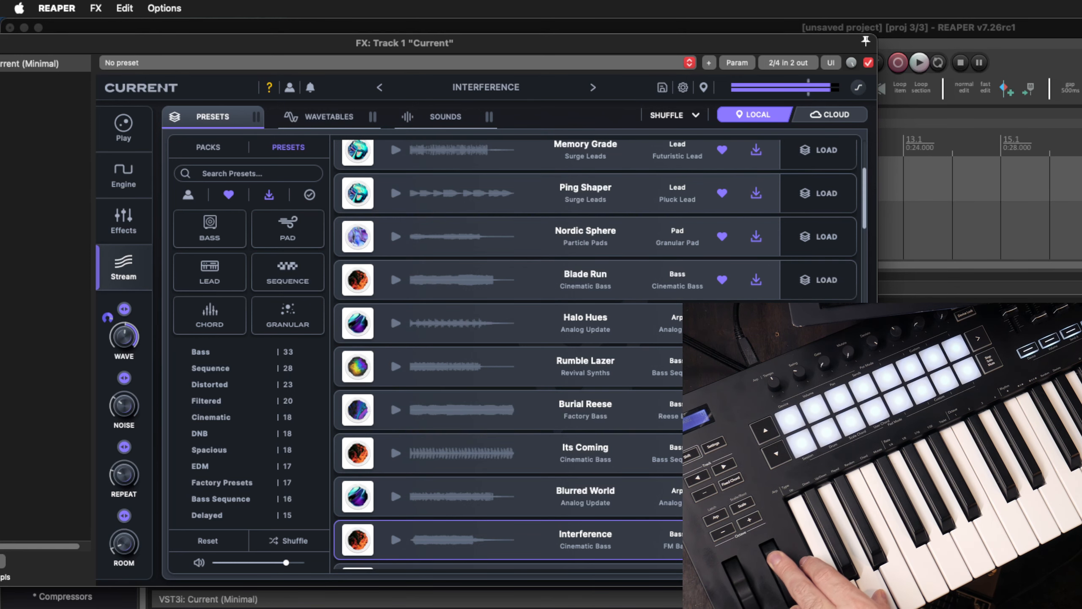
scroll(596, 354, down, 1)
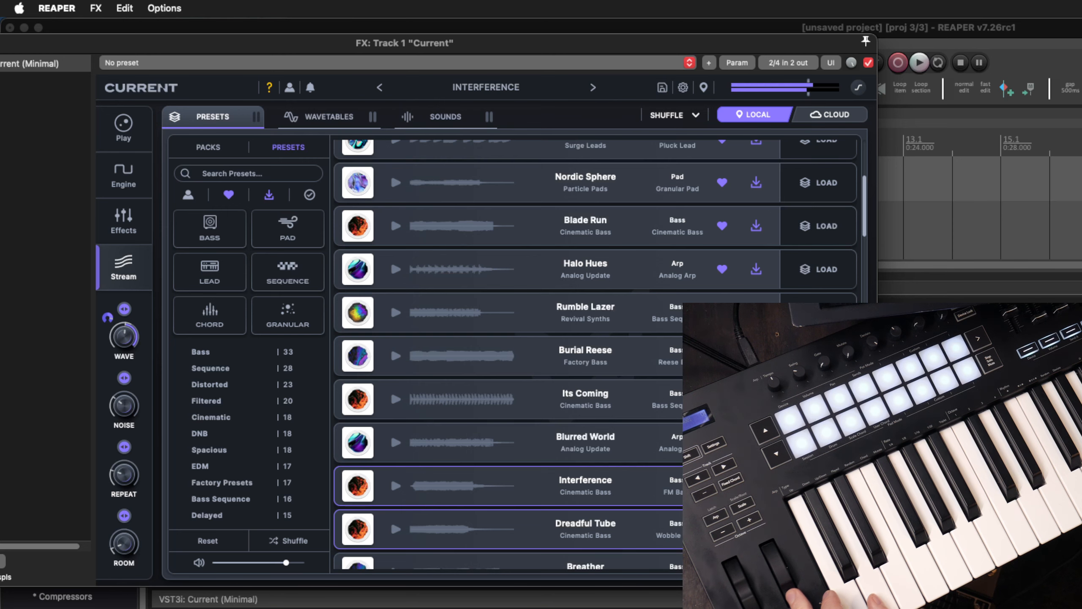
scroll(817, 512, down, 1)
click(818, 491)
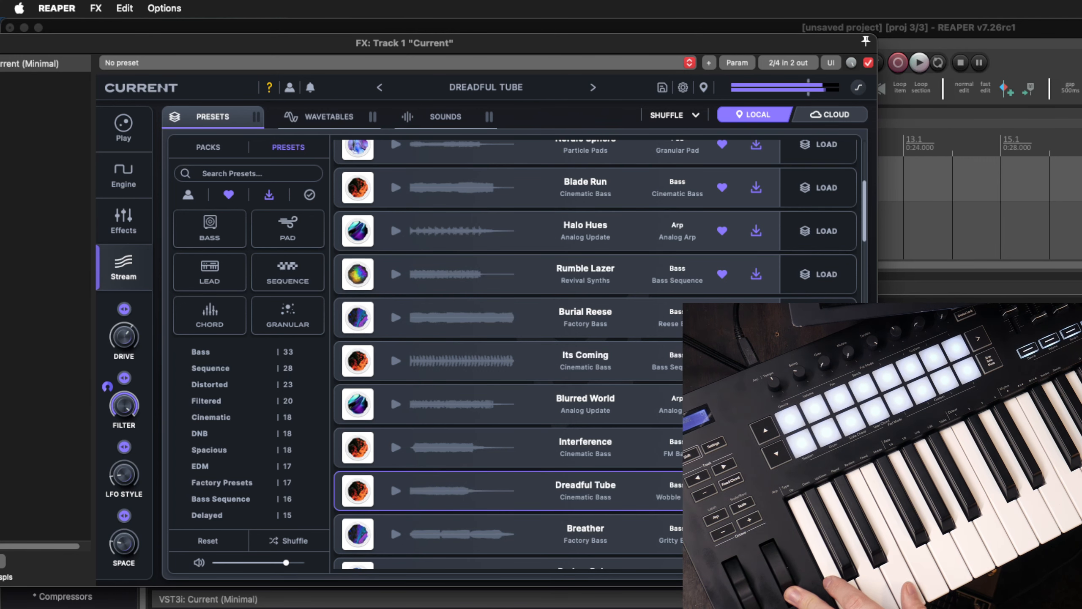
Step: Load the Breather, Broken Pulse and Amber Juno presets in turn to audition them
scroll(818, 526, down, 2)
click(818, 479)
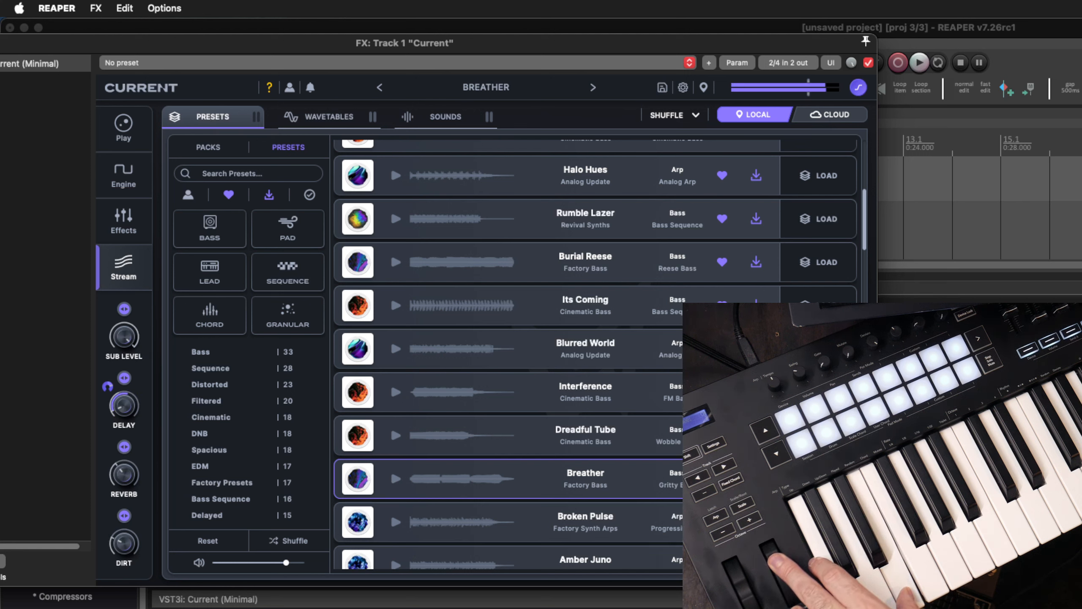
click(818, 521)
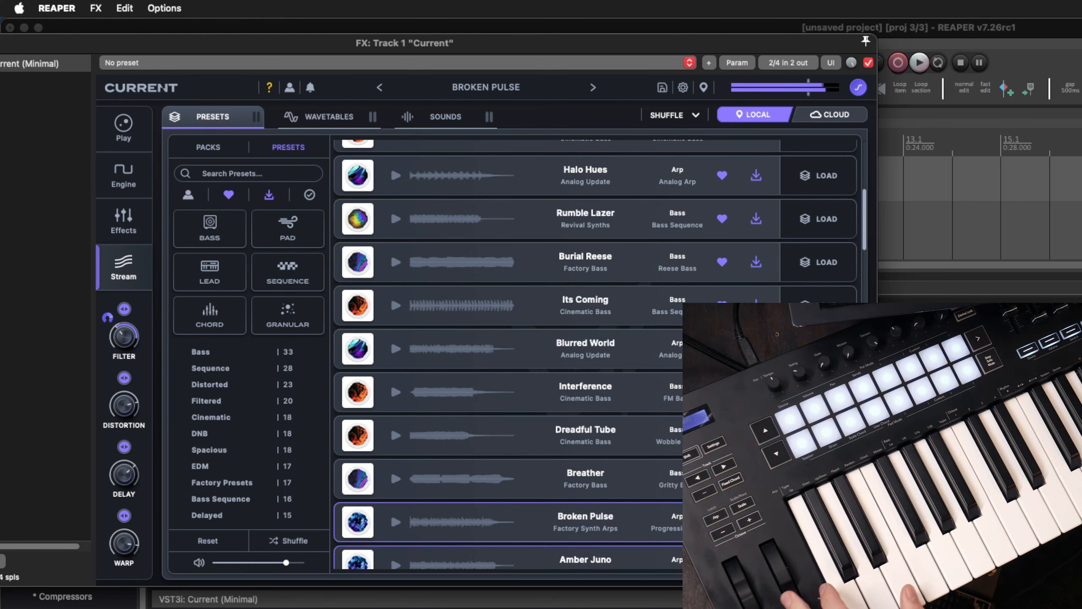
click(818, 560)
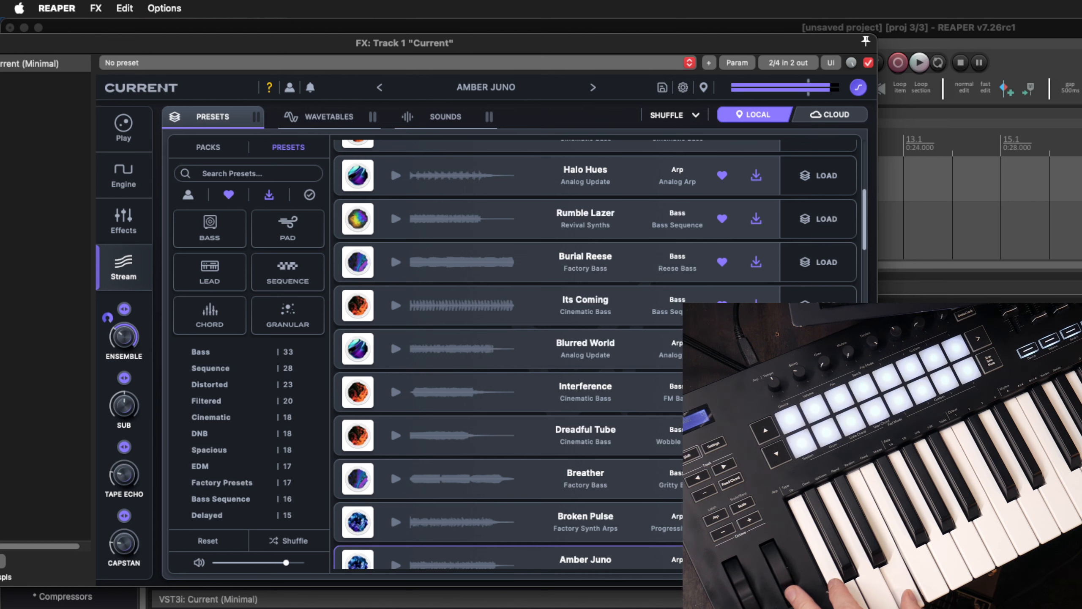
Step: Preview the Entities, Backbeat Basement, Lushcraft, Bonsai Keys and Monochroma presets without loading them
scroll(817, 556, down, 4)
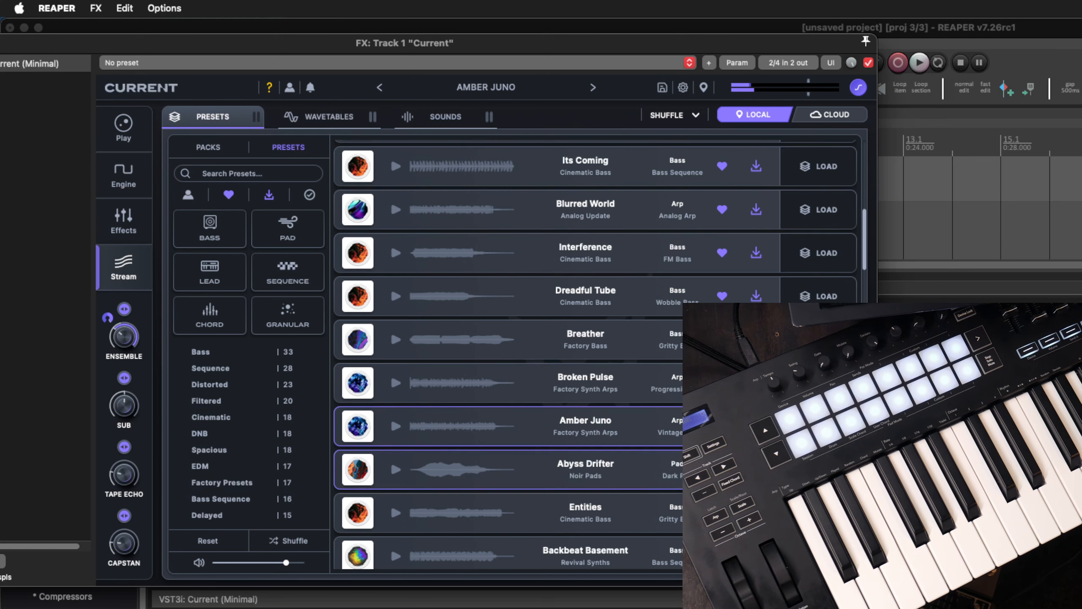
click(505, 523)
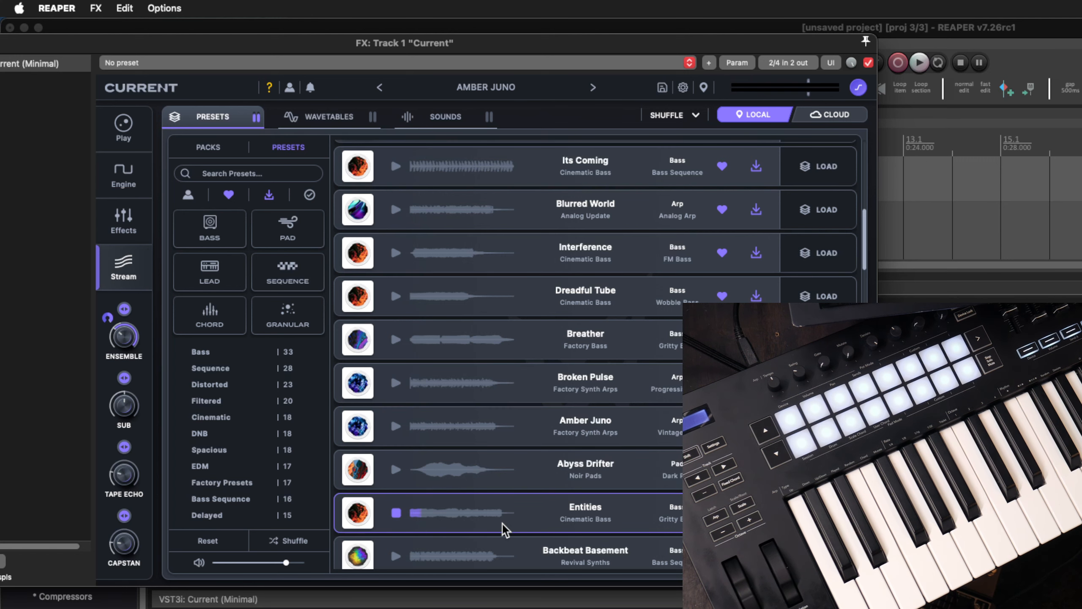
scroll(503, 524, down, 3)
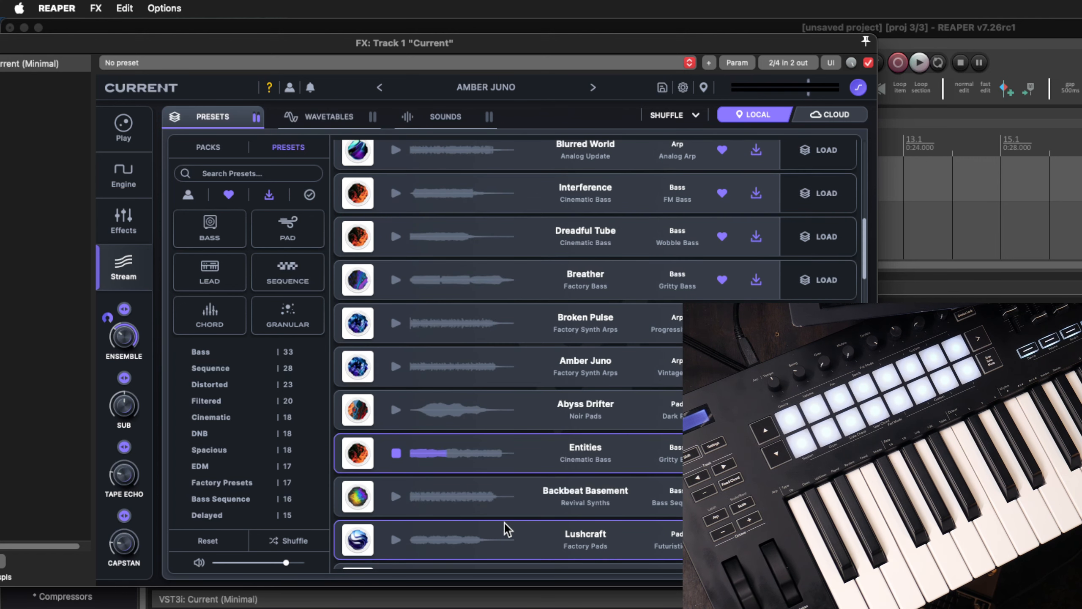
click(494, 493)
click(494, 523)
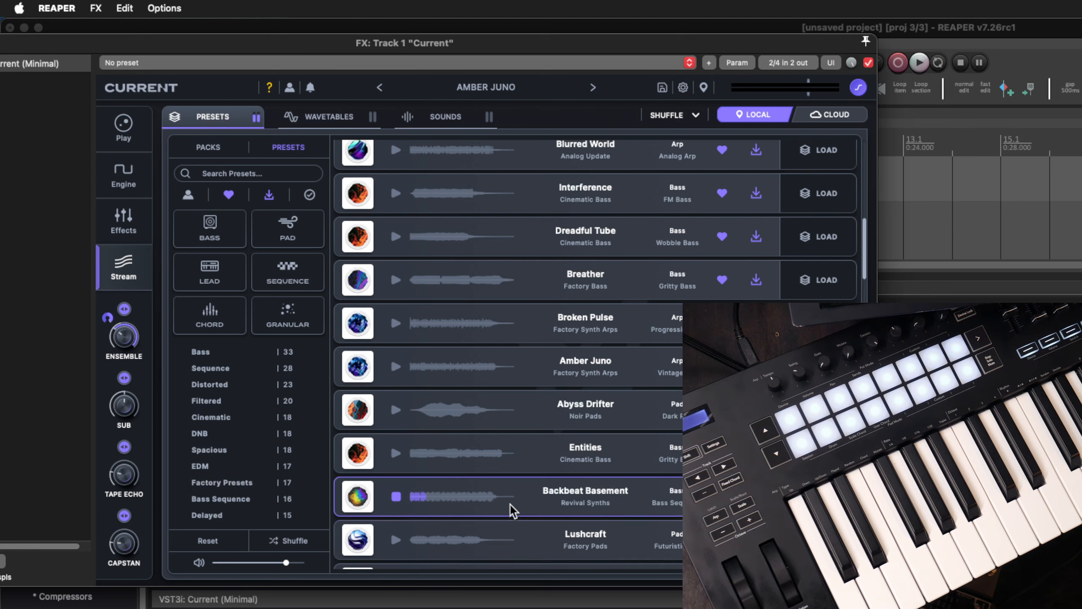
scroll(522, 531, down, 2)
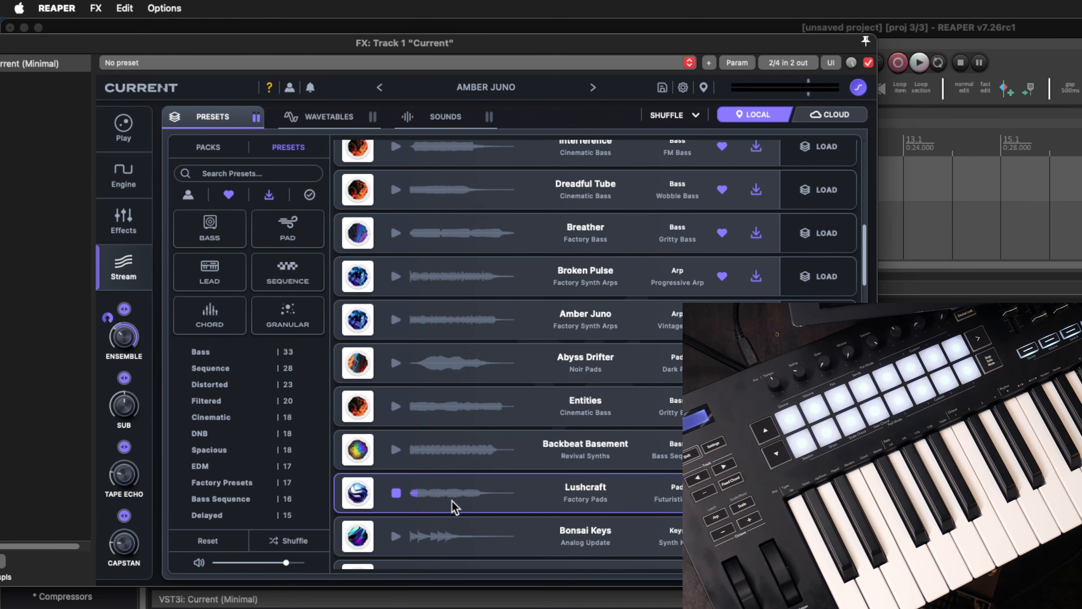
scroll(590, 547, down, 1)
key(Down)
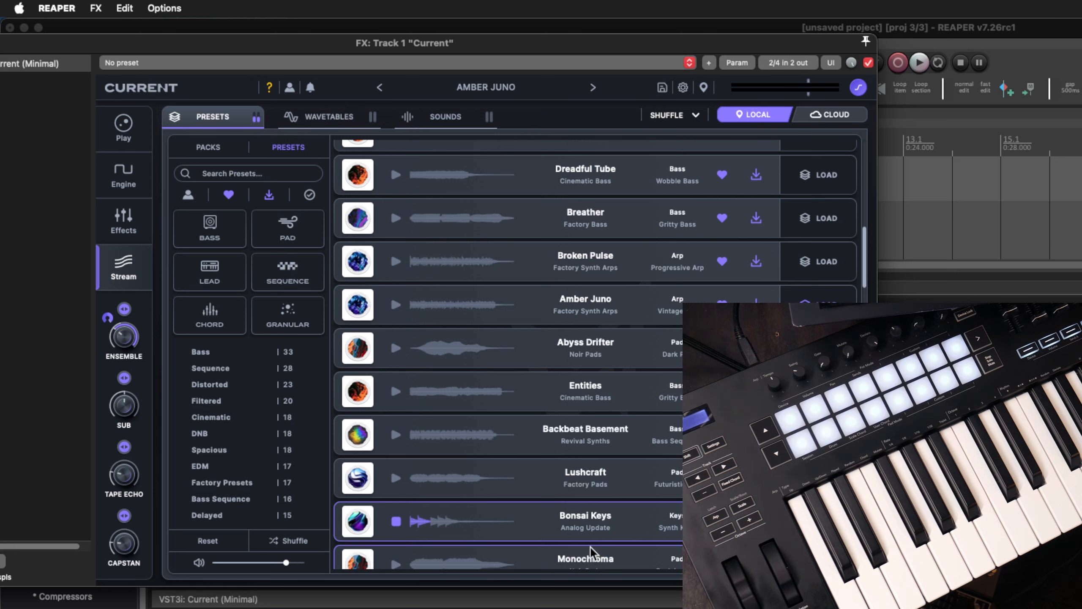
key(Down)
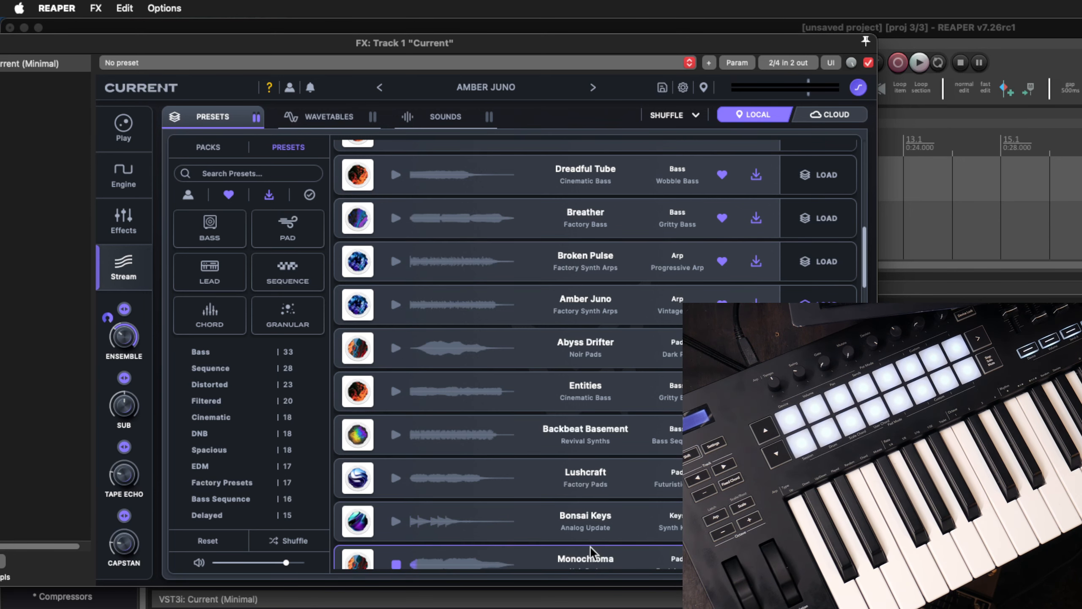
Step: Load Monochroma and move its two Play pads to Noise 12%, Resin 13%, Wobble 33% and Aura 75%
scroll(590, 547, down, 3)
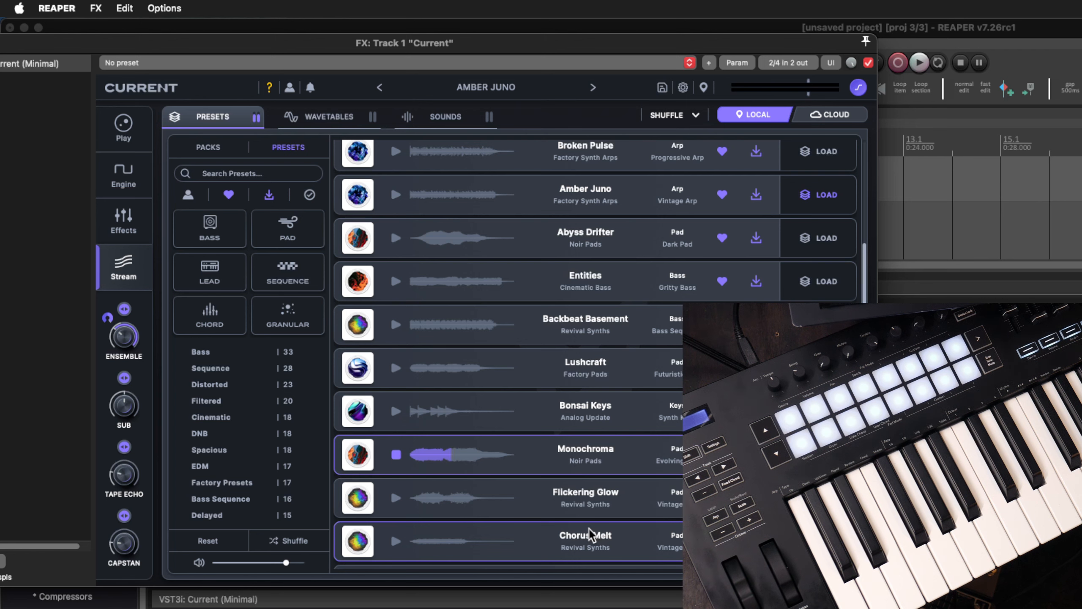
key(Return)
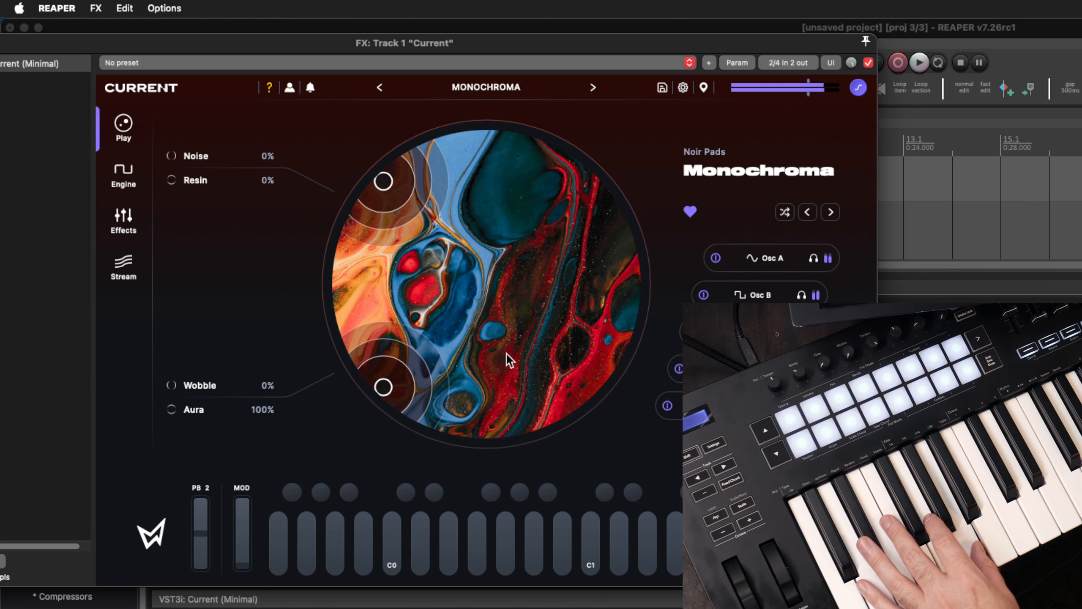
drag(383, 387, 446, 413)
drag(383, 181, 439, 214)
drag(444, 414, 391, 374)
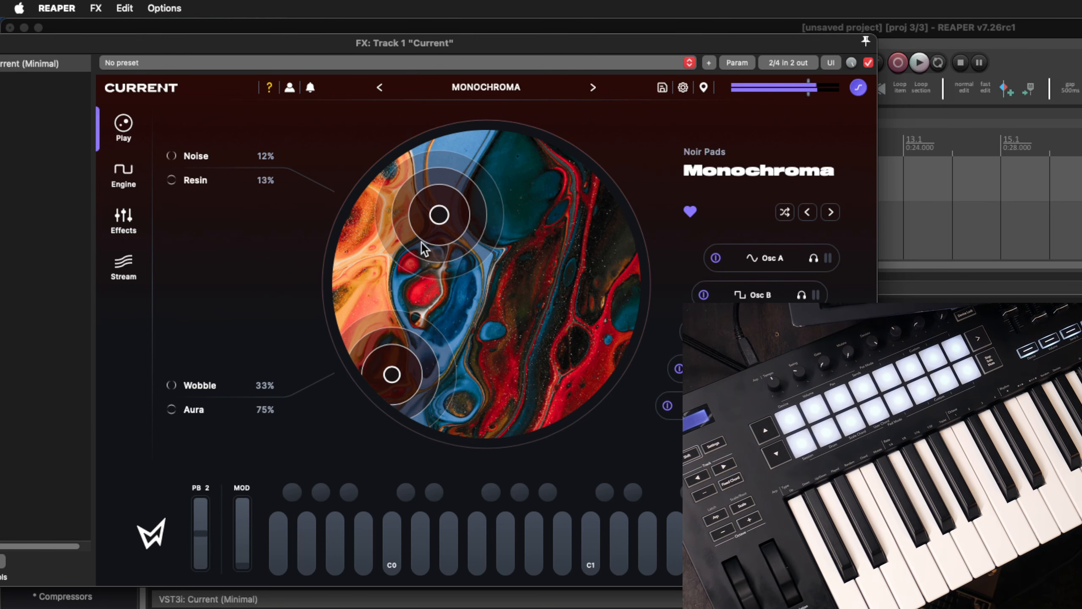
Step: Show the Engine page and assign the Noise macro to MIDI channel 1 CC 21 with REAPER's parameter learn
click(134, 193)
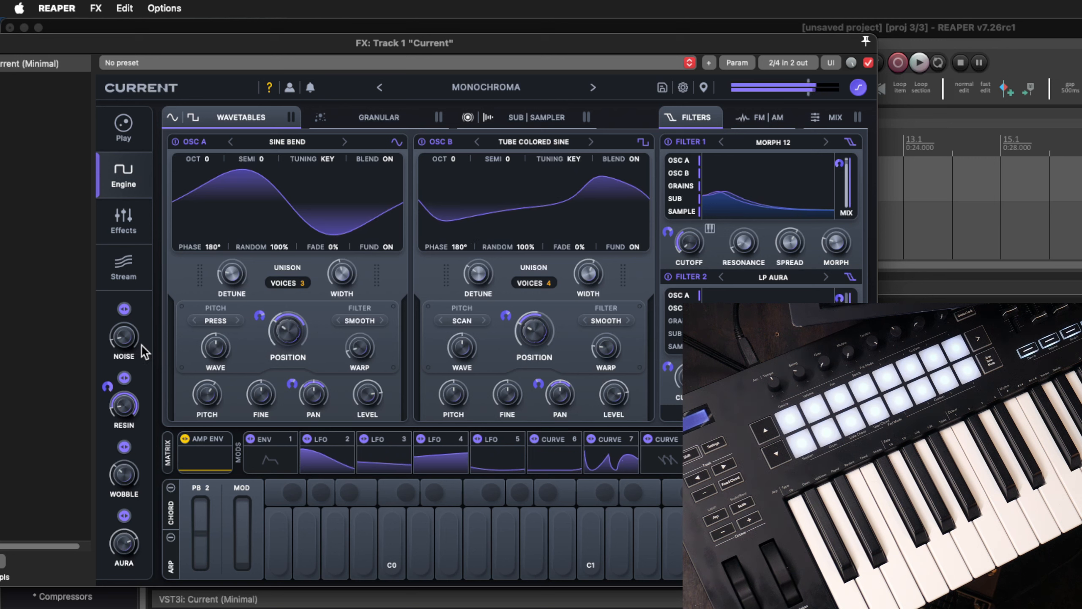
right_click(129, 338)
mouse_move(193, 354)
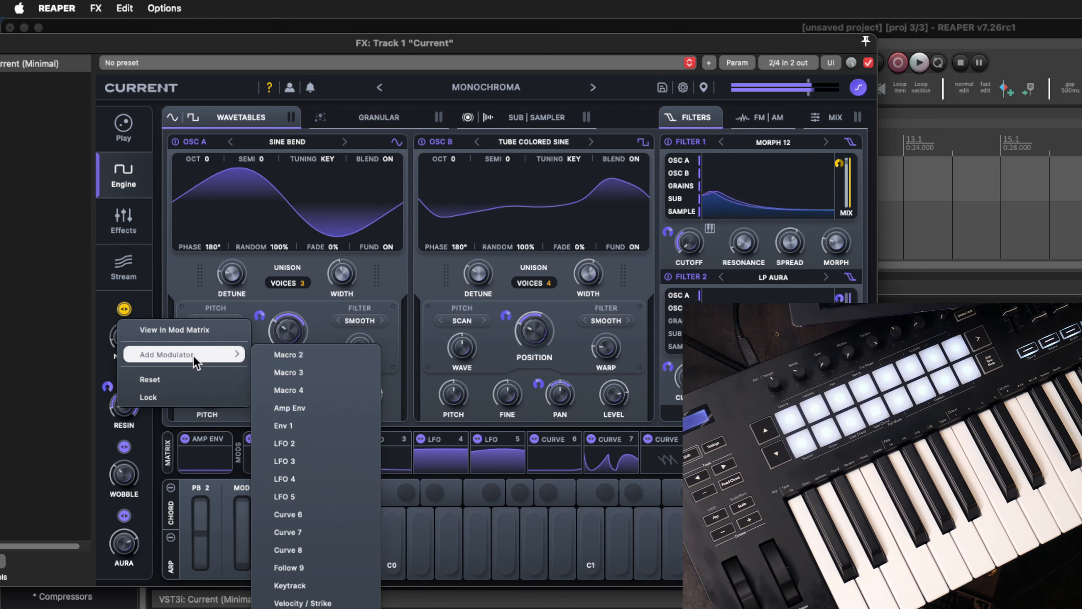
click(178, 294)
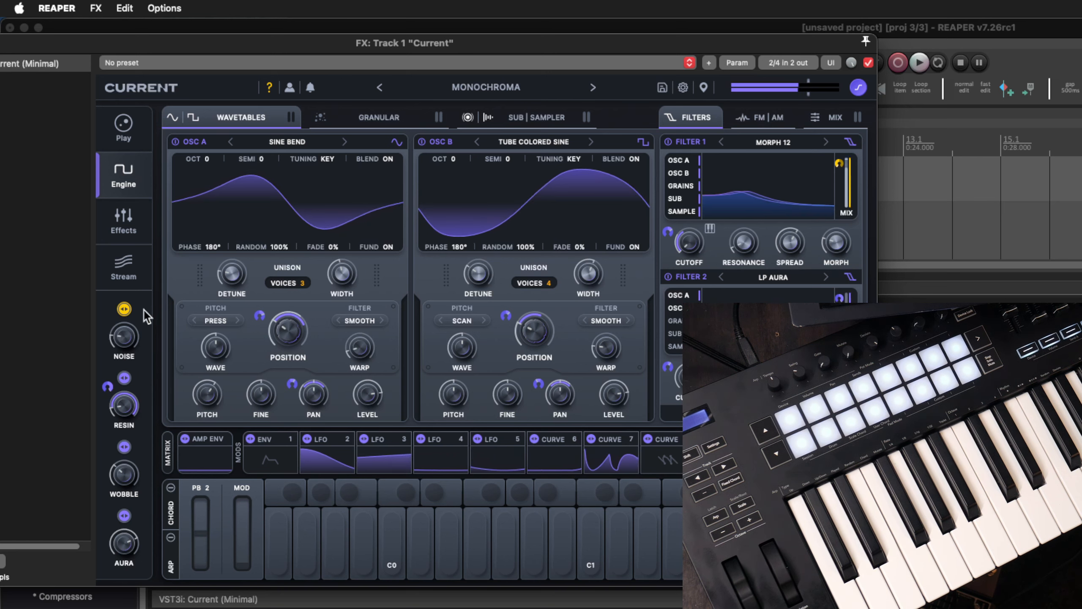
click(738, 63)
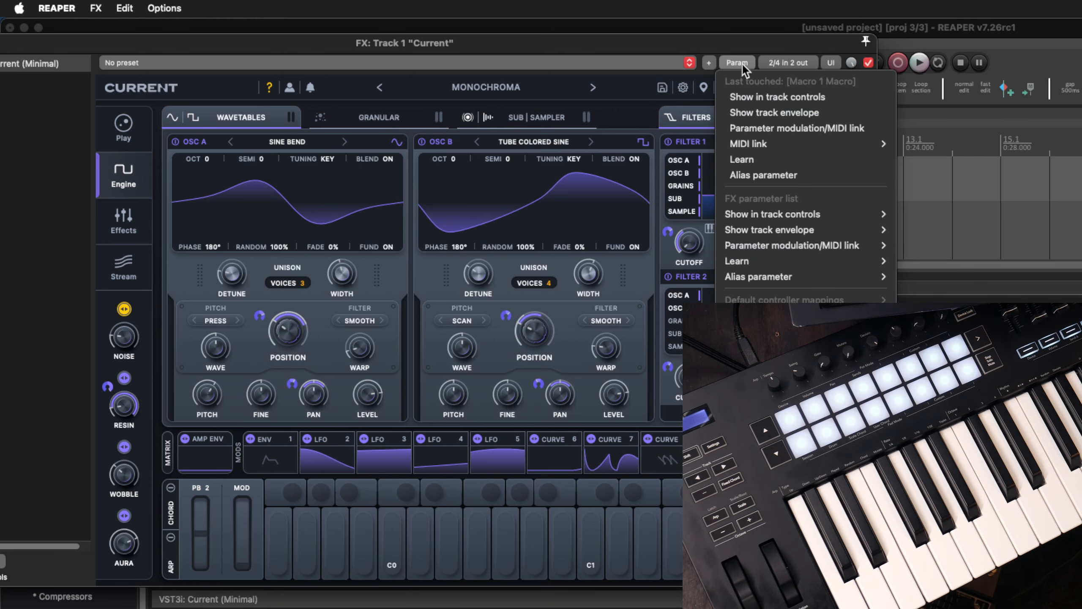
click(820, 161)
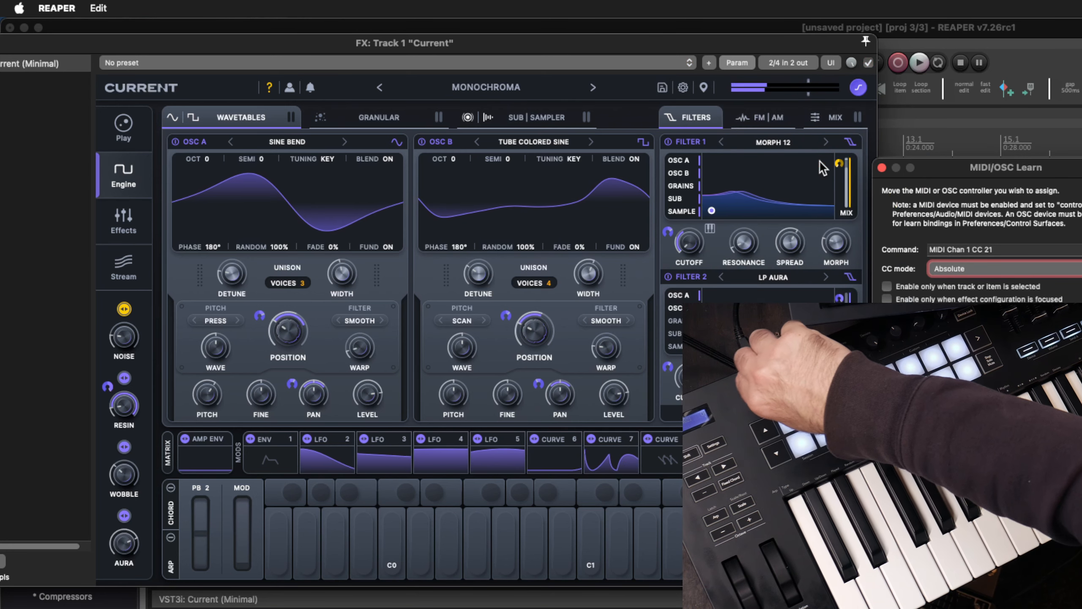
click(1043, 345)
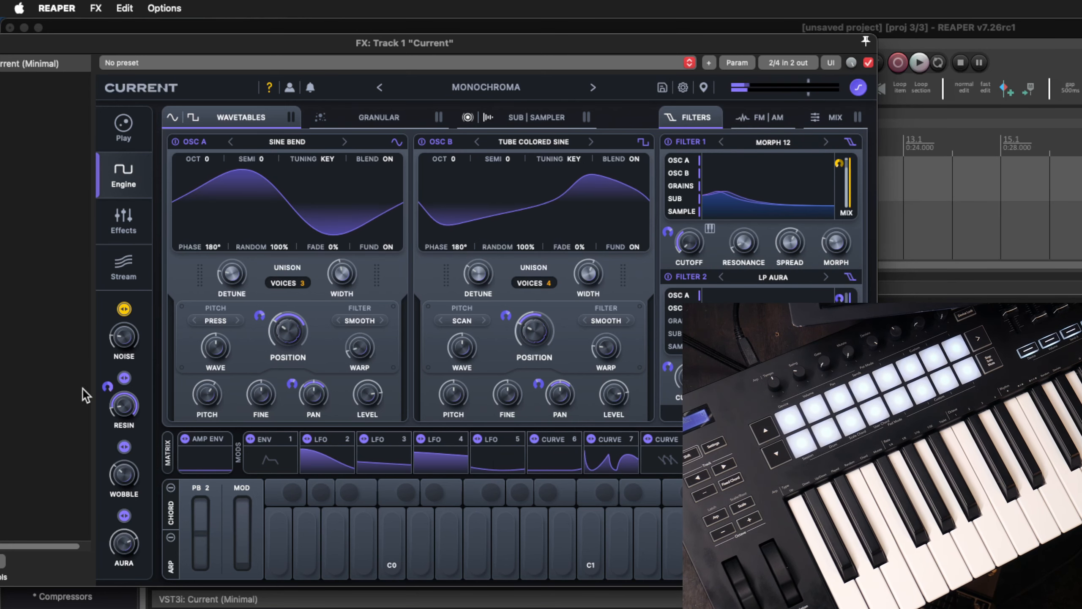
Step: Assign the Resin macro to MIDI channel 1 CC 22 with parameter learn
click(123, 407)
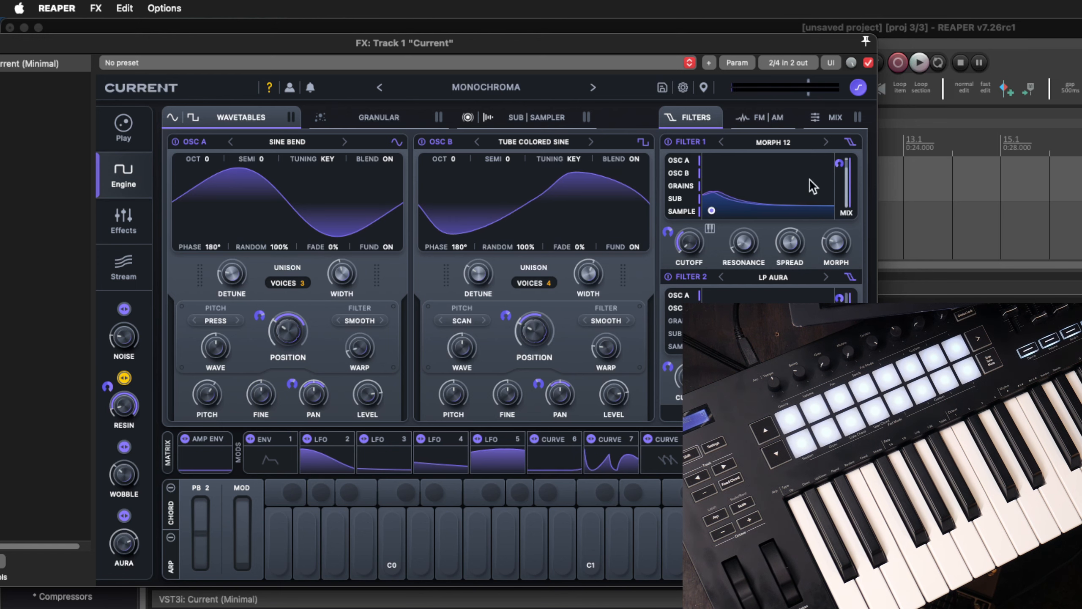
click(740, 63)
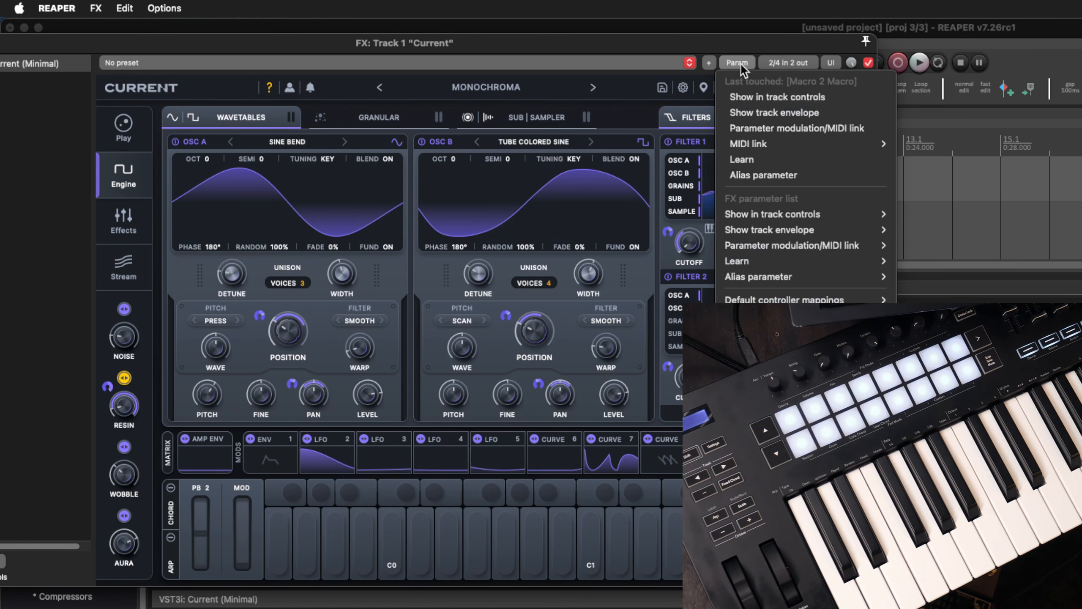
click(764, 160)
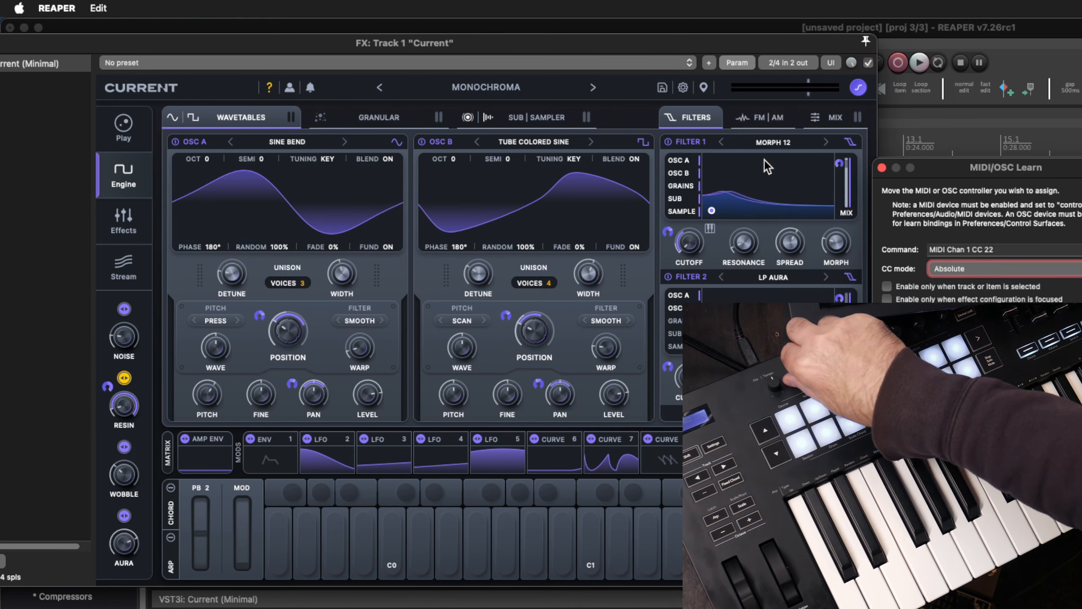
key(Return)
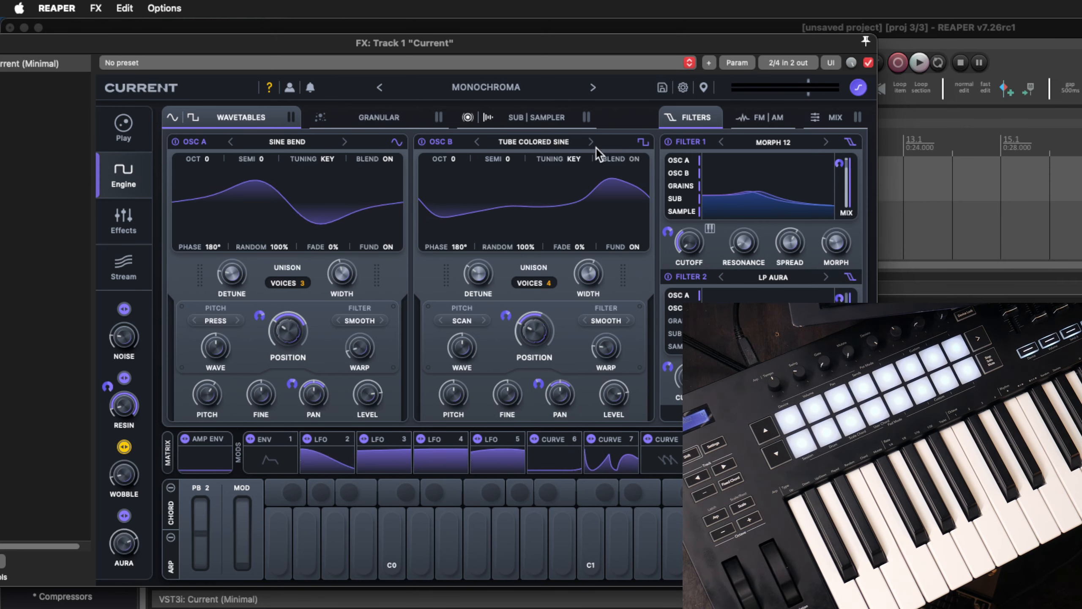
Step: Assign the Wobble macro to MIDI channel 1 CC 23 with parameter learn
click(738, 65)
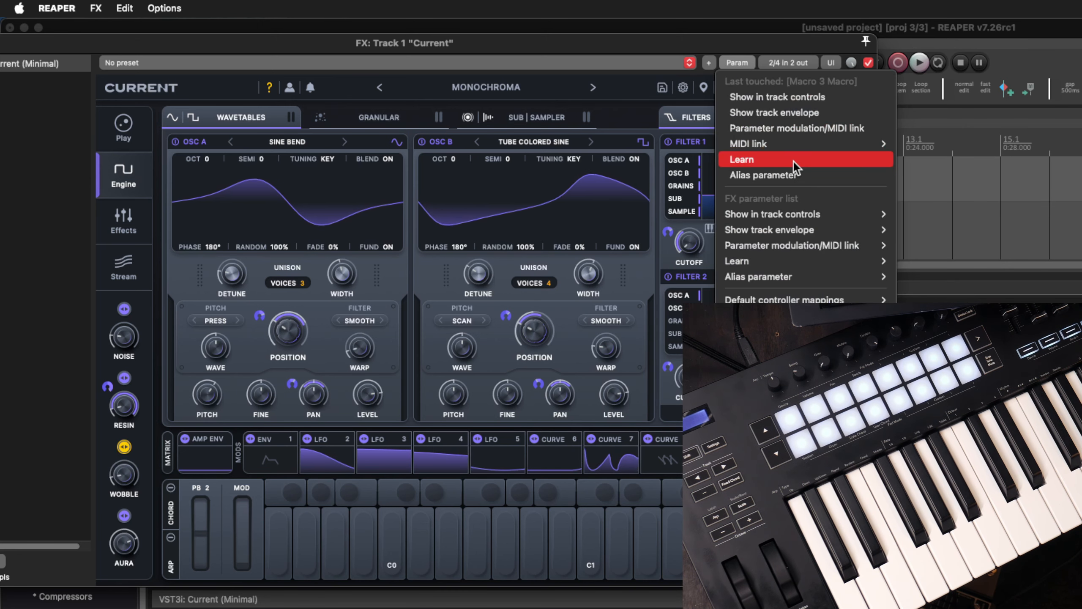
click(793, 160)
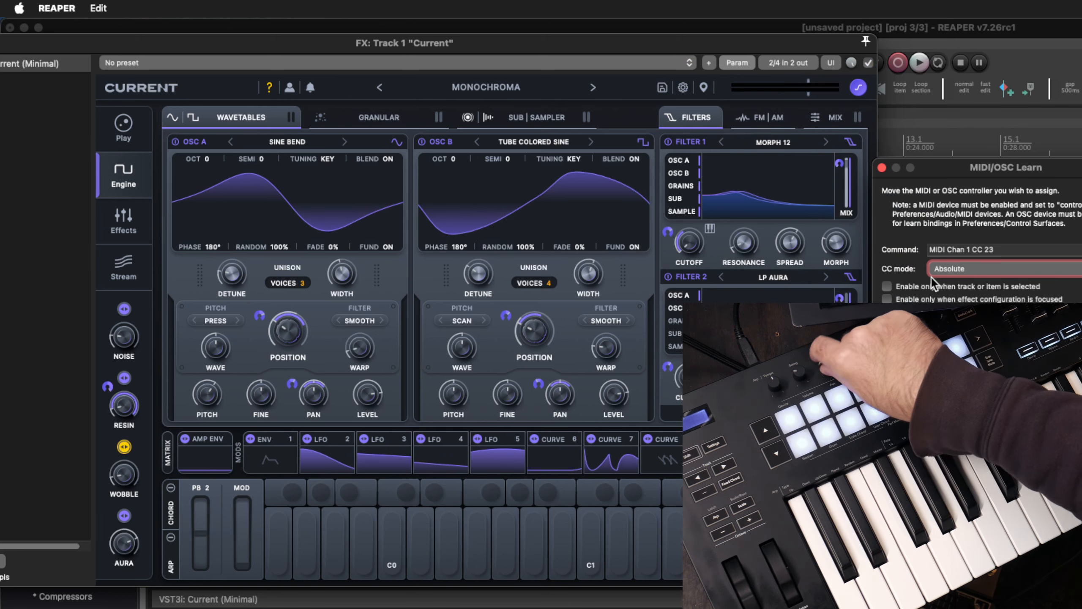
click(1065, 345)
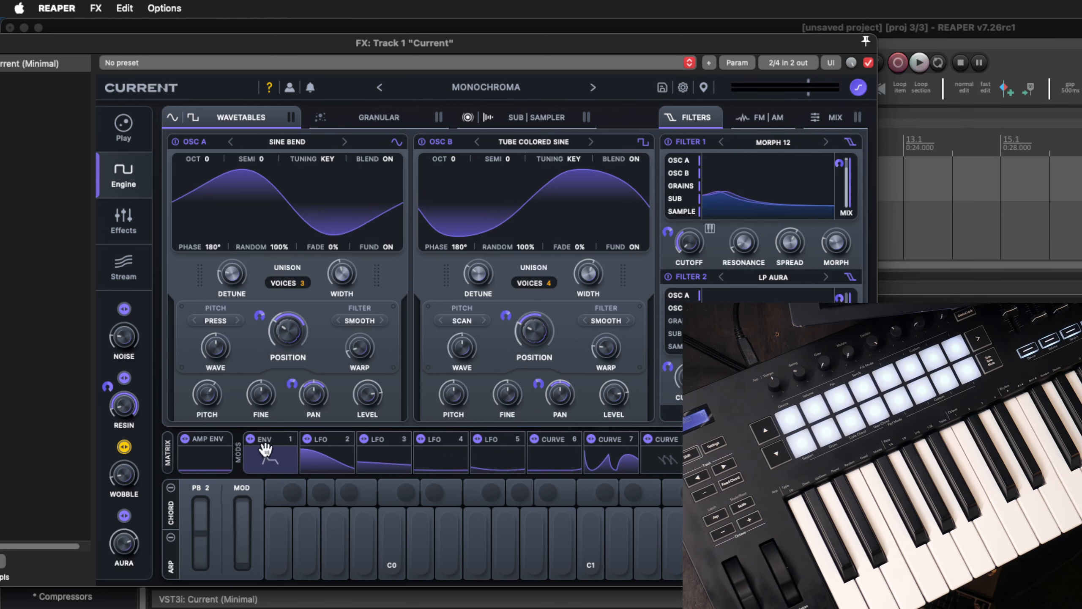
Step: Assign the Aura macro to MIDI channel 1 CC 24 with parameter learn
click(124, 515)
click(737, 62)
click(809, 154)
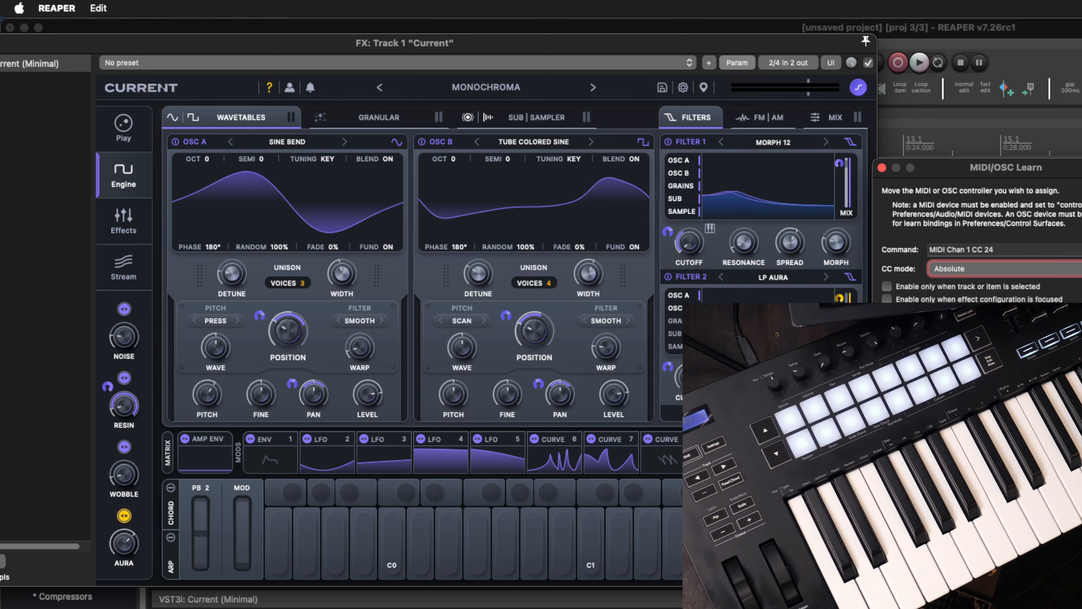
key(Return)
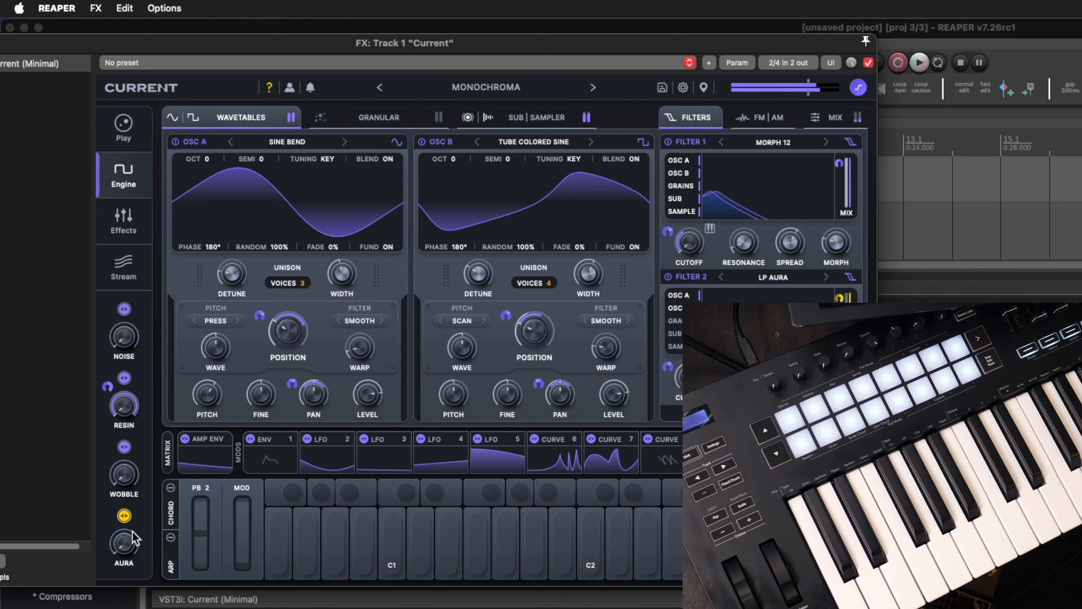
Step: View Monochroma's Play and Effects pages, and move the Play pad's control point up toward the centre of the pad
click(133, 133)
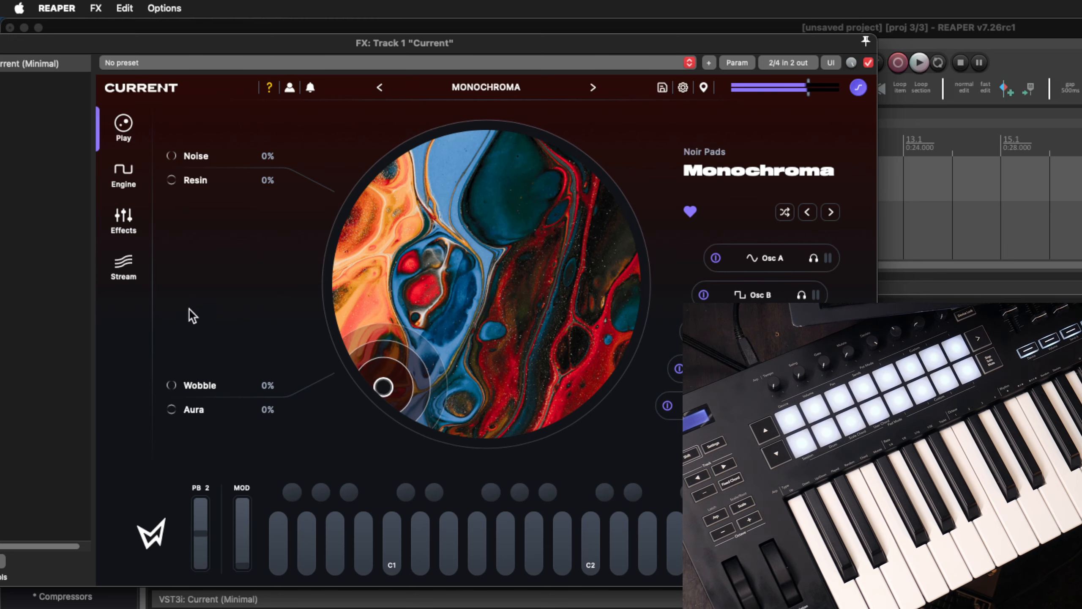
click(135, 225)
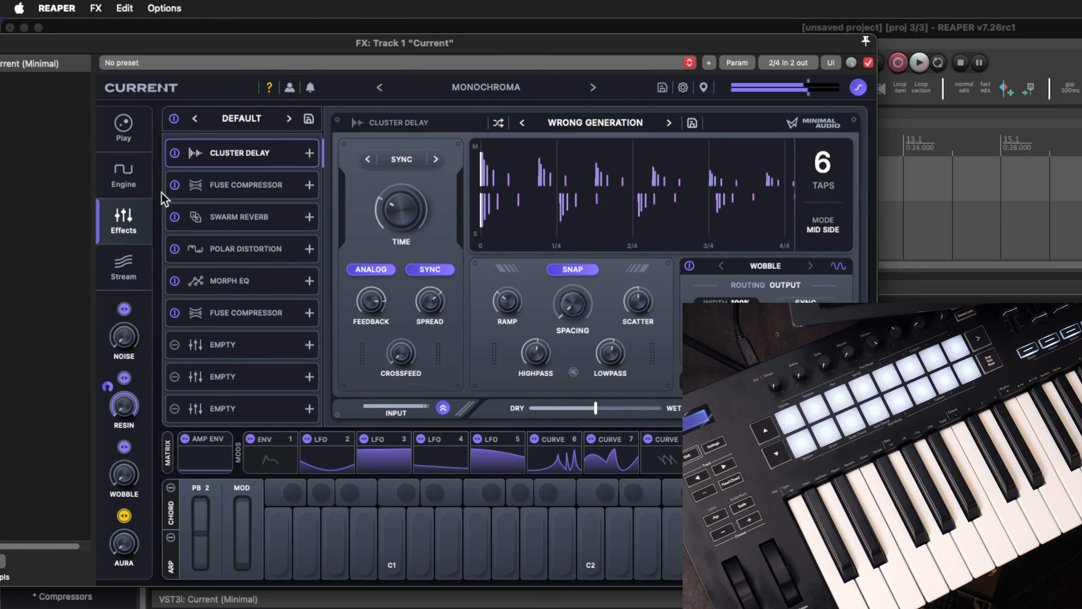
click(137, 144)
drag(383, 387, 422, 311)
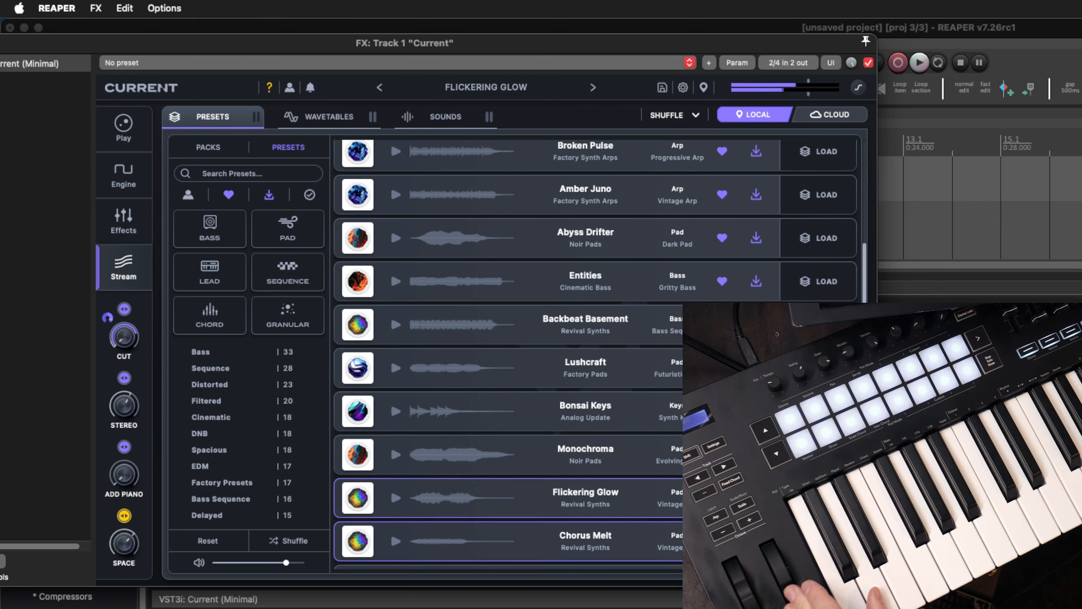
Step: Load the Chorus Melt, Hammer 808, Corridors, Techy Chase, Sawdust Arp and Analog Shift presets in turn to audition them
click(821, 541)
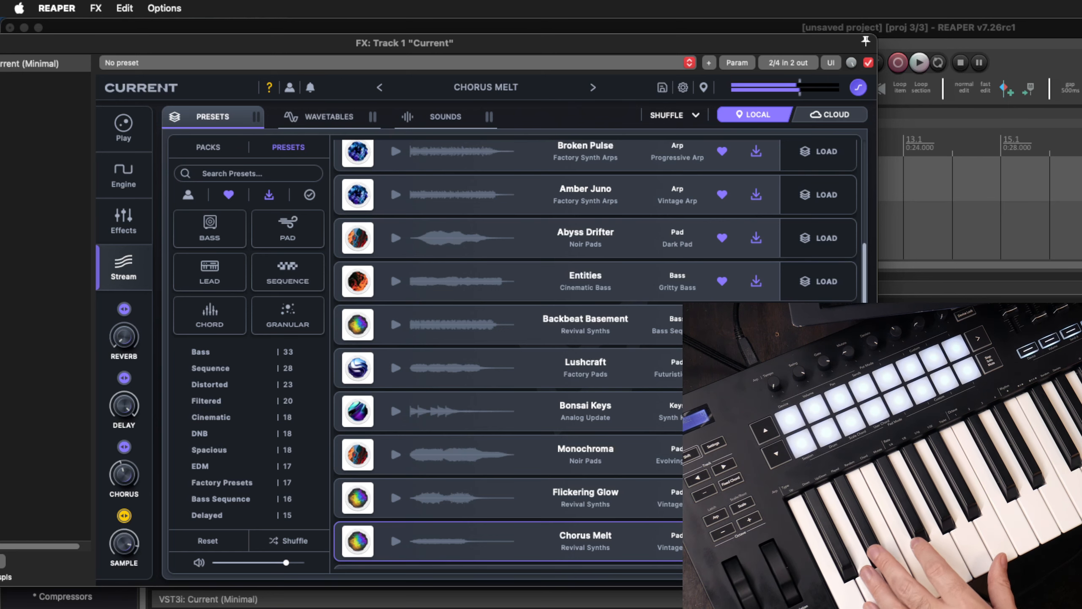
scroll(818, 535, down, 5)
click(818, 357)
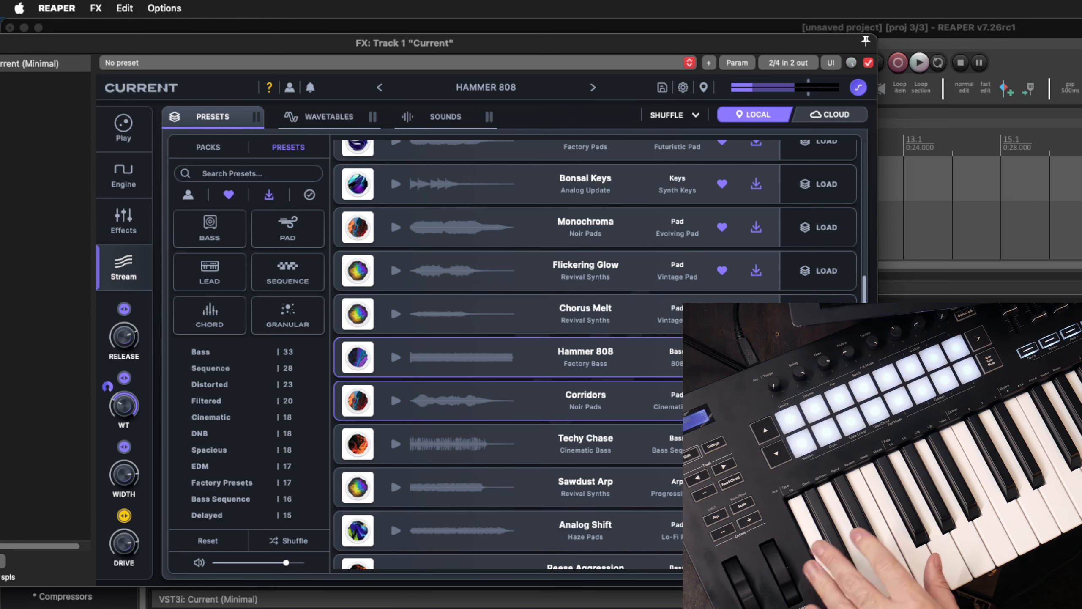
click(818, 401)
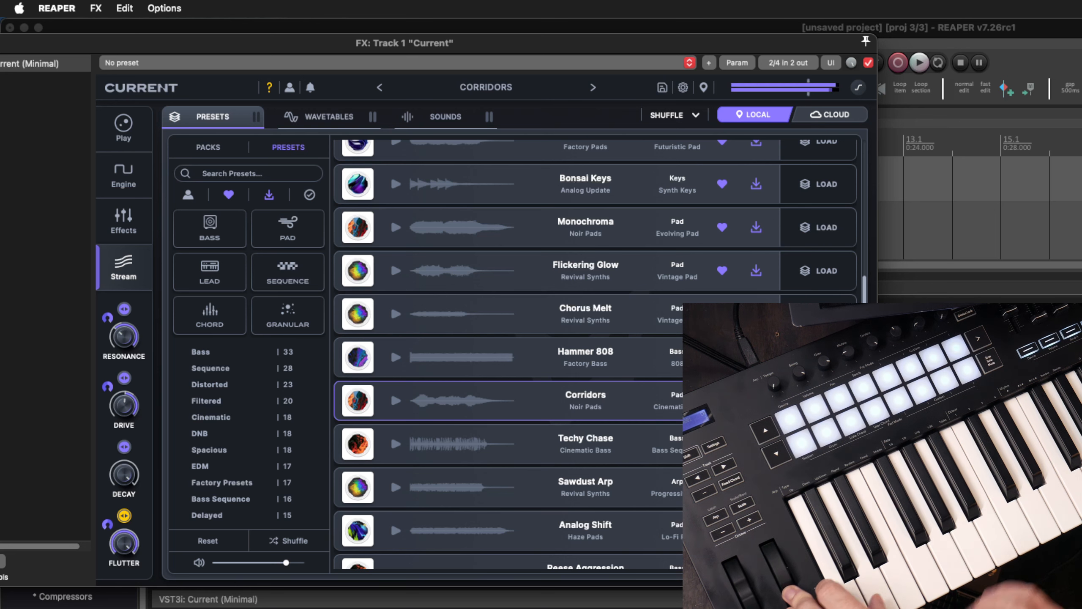
click(818, 444)
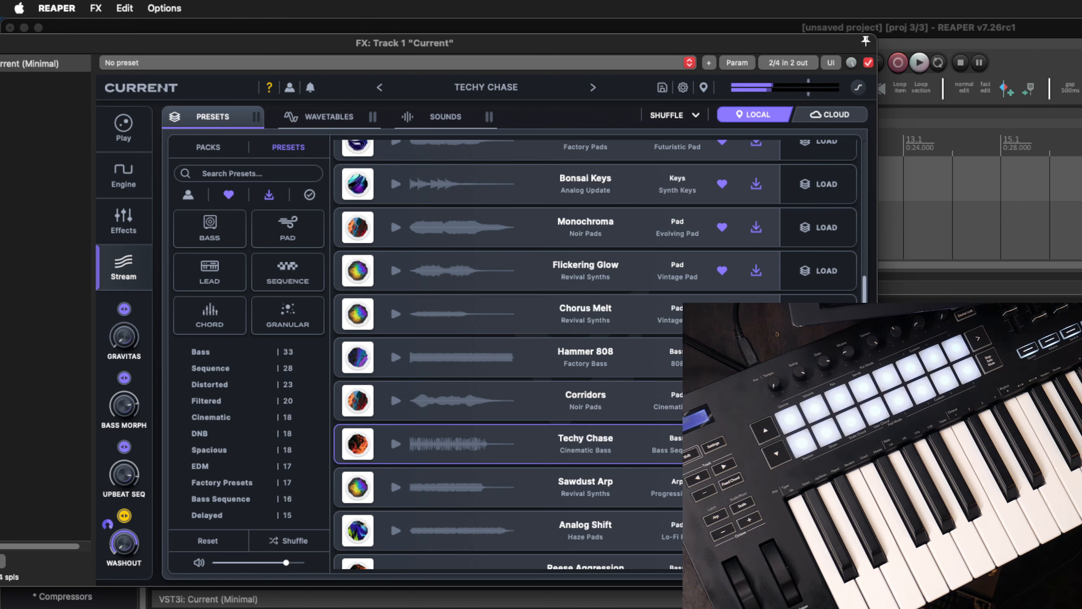
click(818, 487)
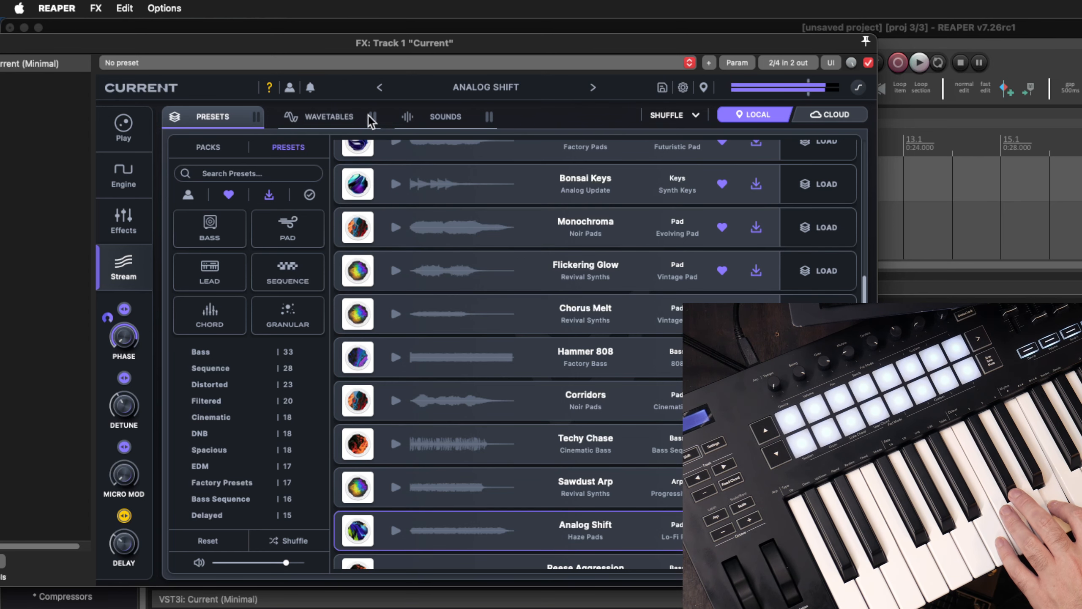
Step: Show Analog Shift's Engine page and bypass its Granular, Sub and Sampler sources so only the wavetable oscillators play
click(140, 178)
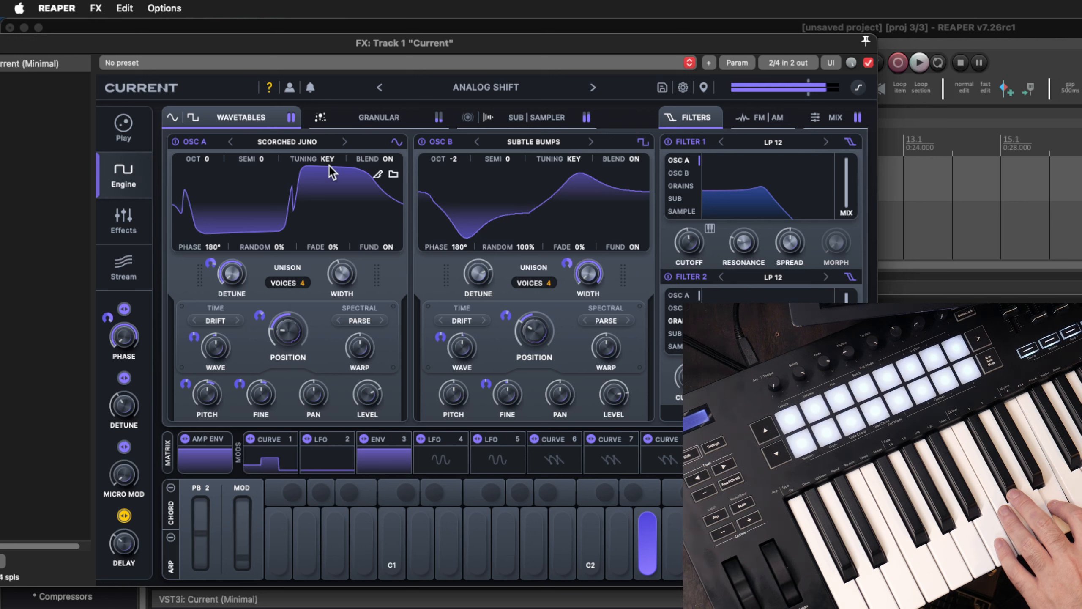
click(379, 118)
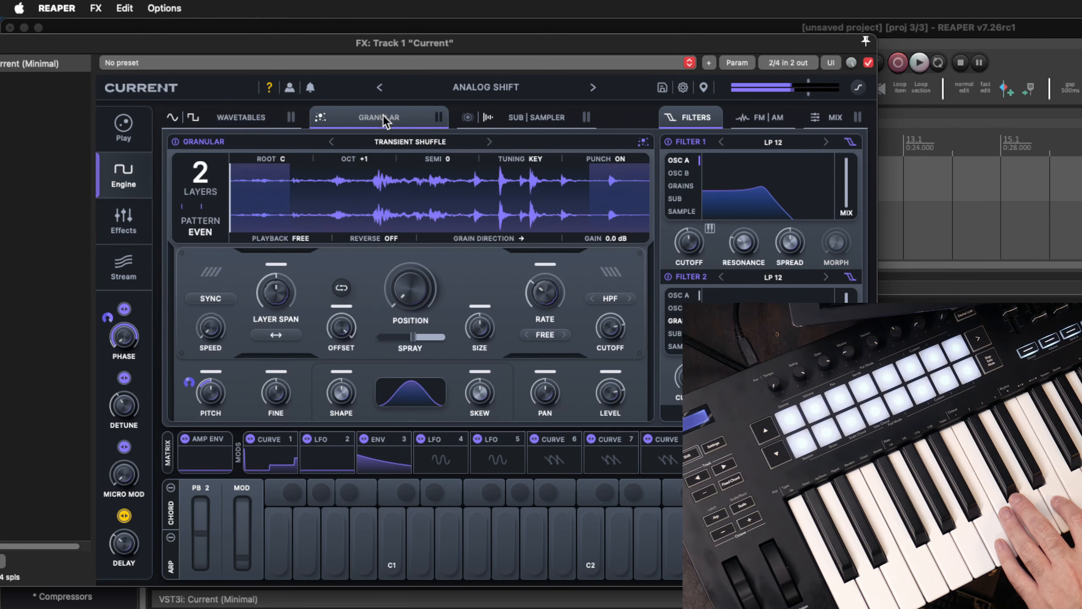
click(322, 120)
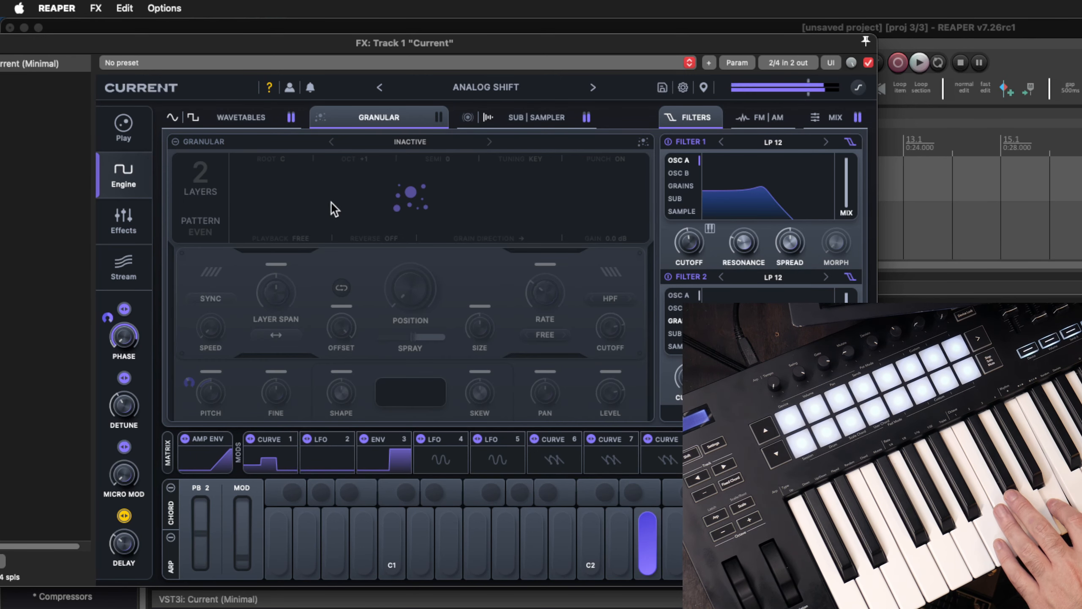
click(499, 120)
click(470, 118)
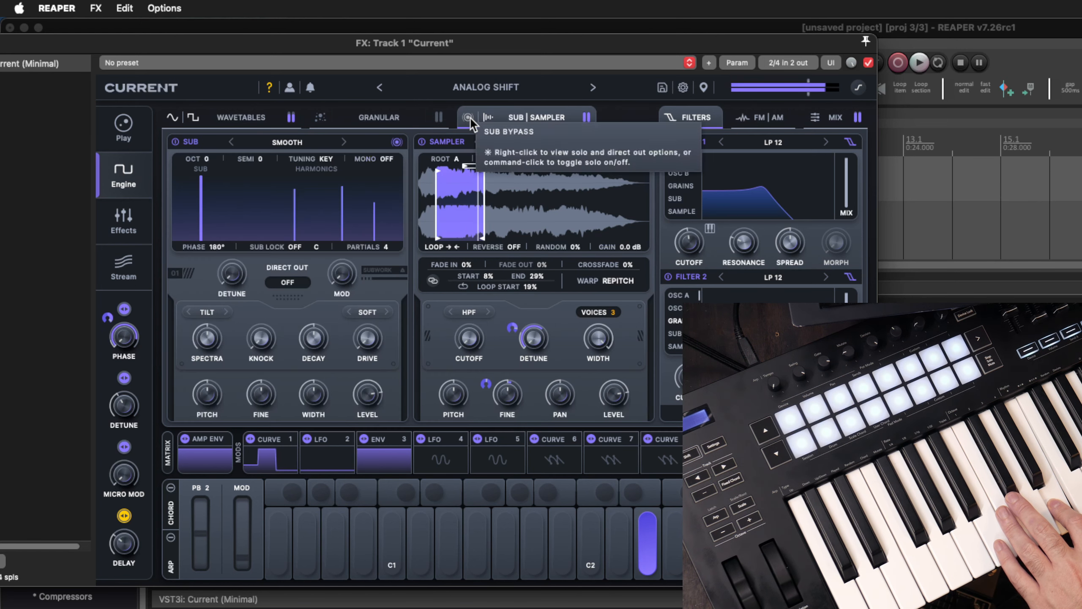
click(468, 118)
click(490, 117)
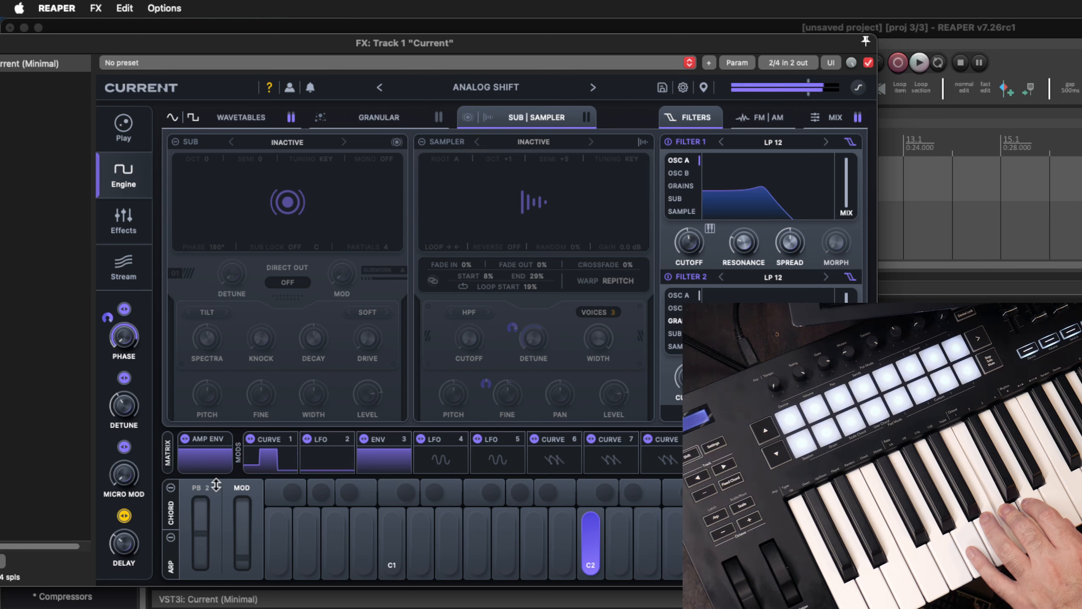
Step: Open the Curve 1 modulator and review all assignments in the modulation matrix
click(265, 441)
click(270, 455)
click(270, 455)
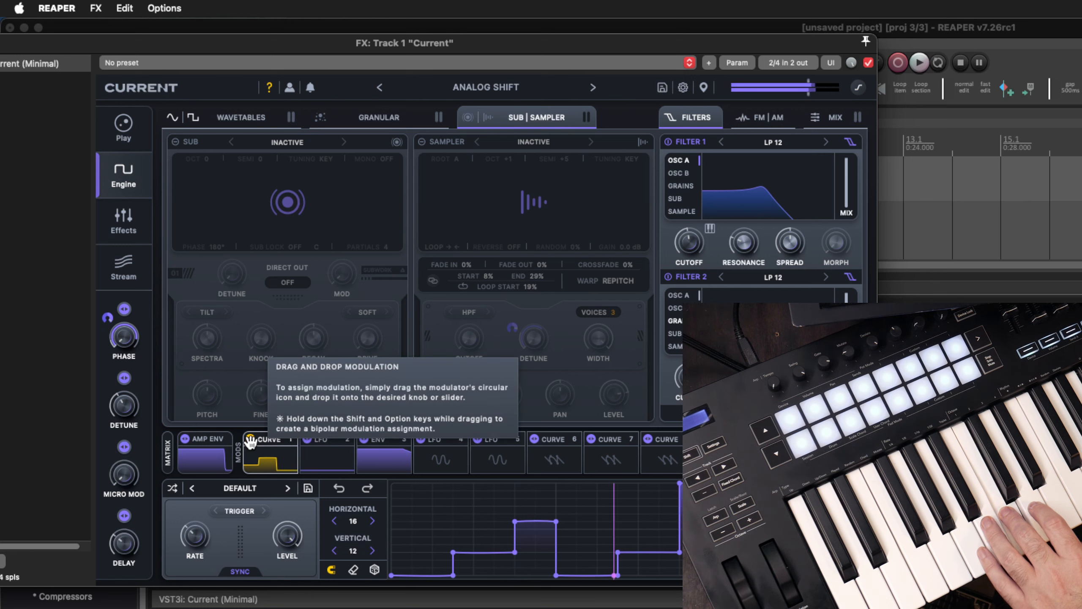
click(166, 455)
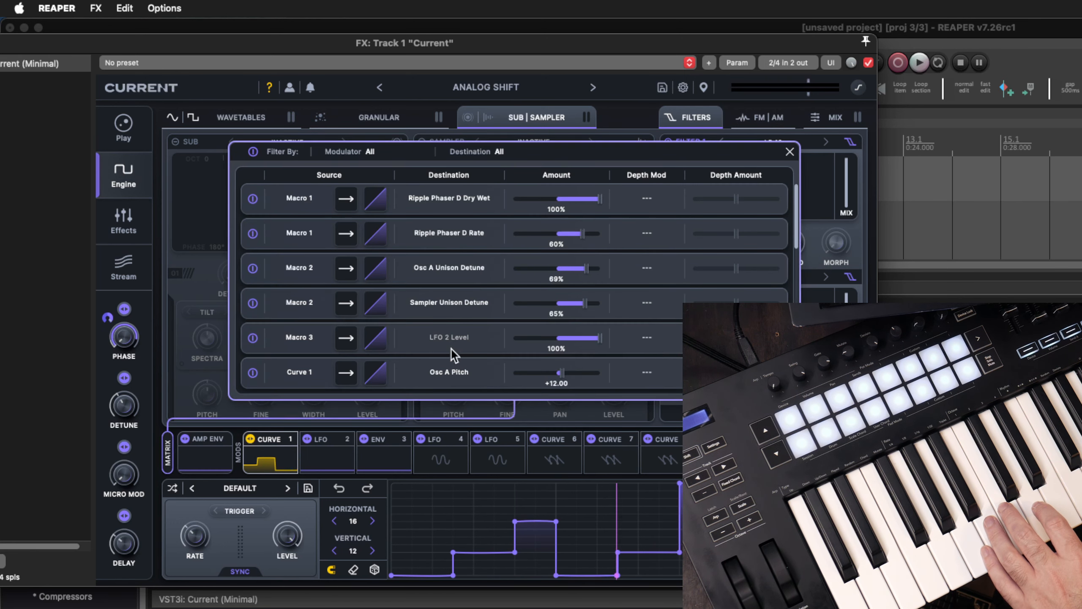
scroll(452, 377, down, 5)
scroll(451, 377, up, 5)
scroll(451, 377, down, 10)
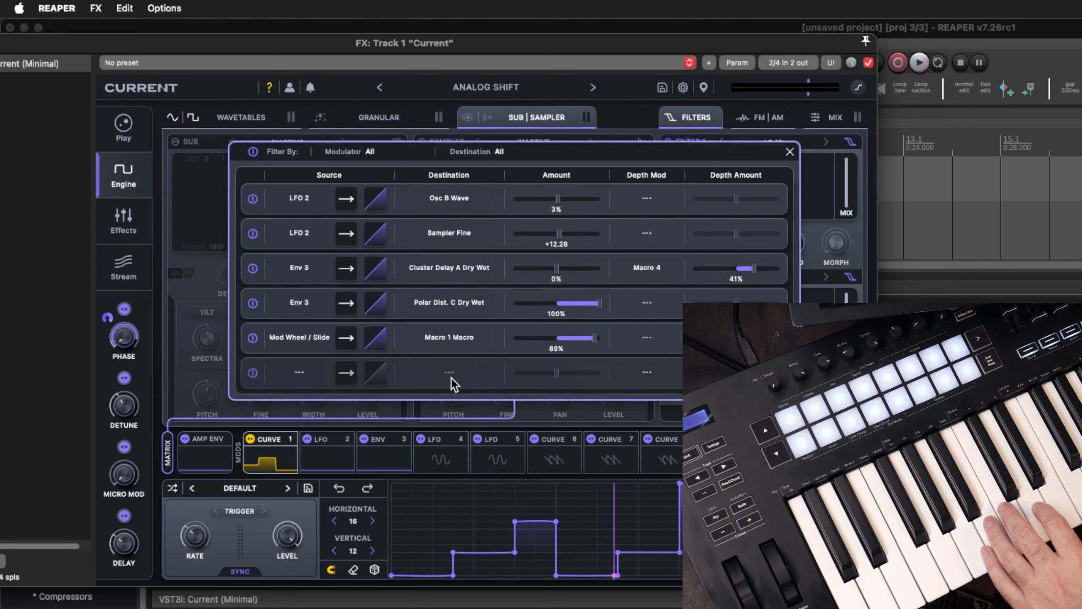
scroll(452, 377, up, 5)
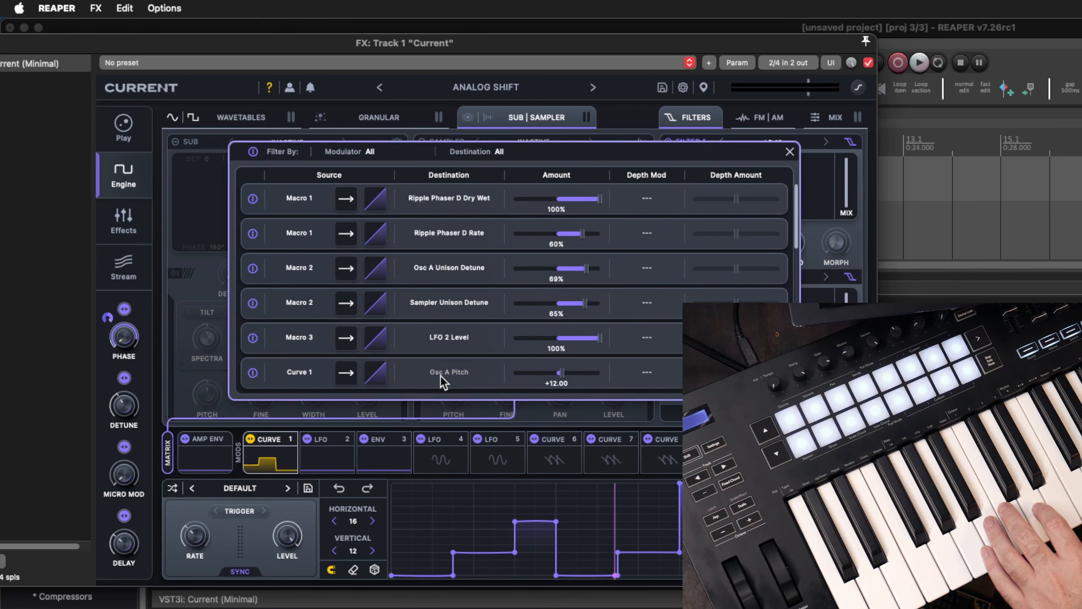
Step: Change the Curve 1 row's destination in the modulation matrix to Osc B Pitch
scroll(441, 375, down, 1)
click(448, 366)
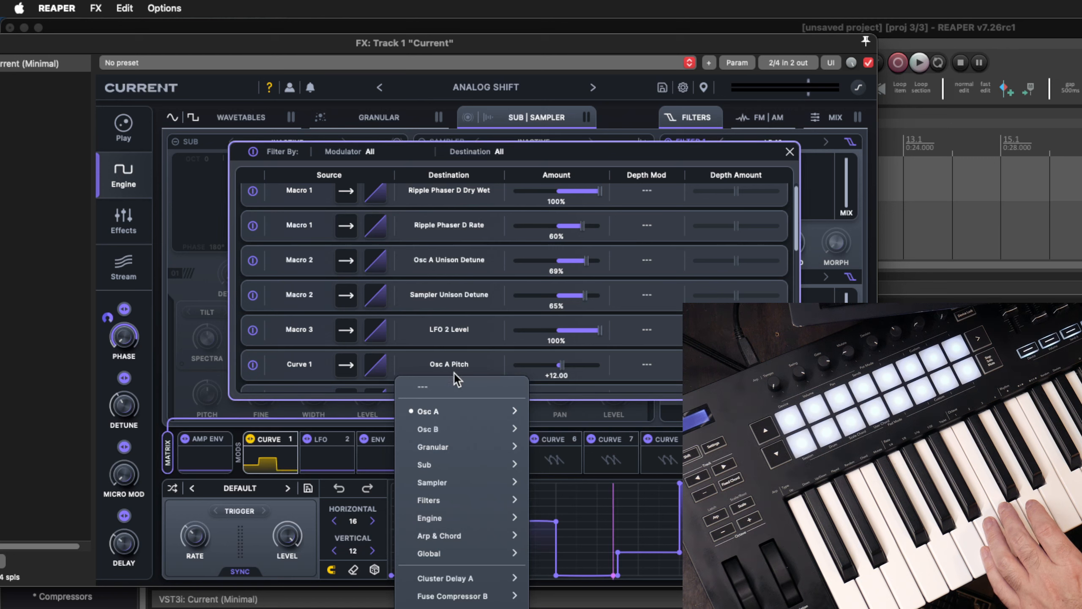
mouse_move(473, 430)
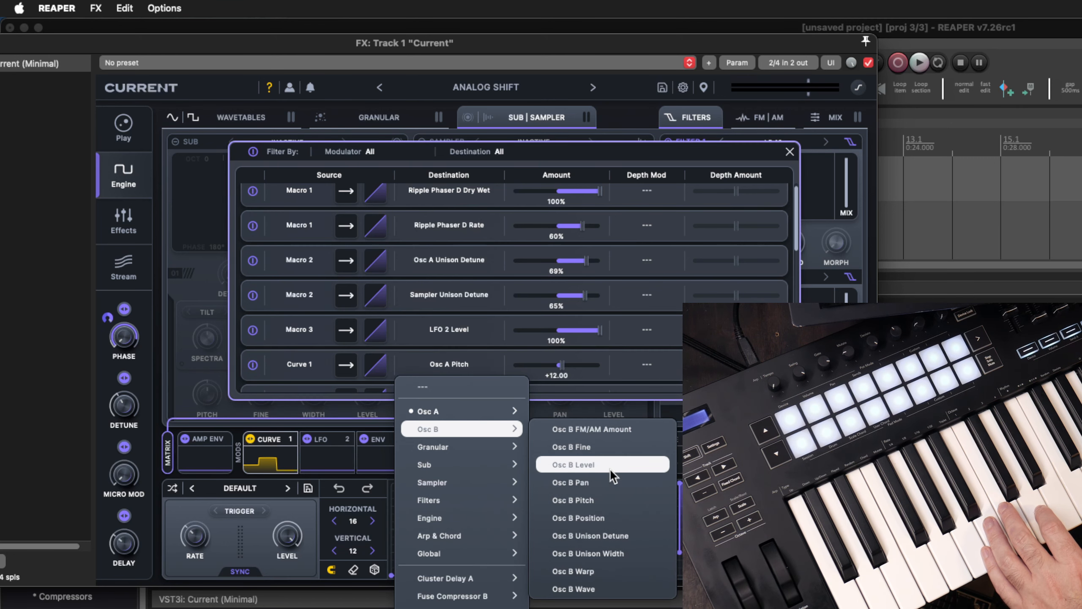
click(612, 498)
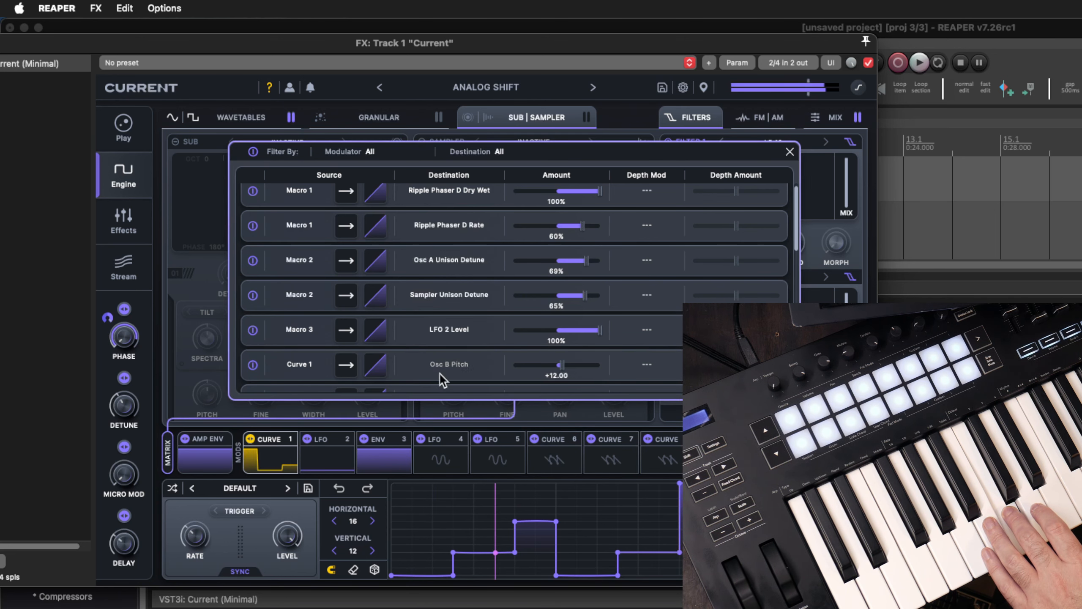
Step: Reassign Curve 1 to Osc B Unison Detune and set the modulation amount to 26%
click(451, 365)
click(270, 446)
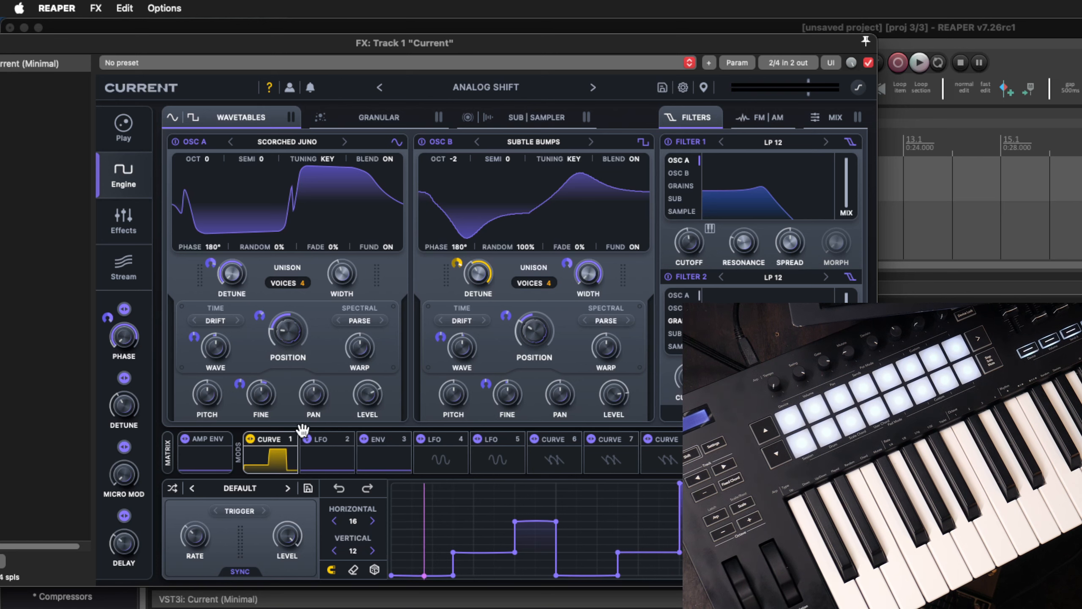
click(168, 451)
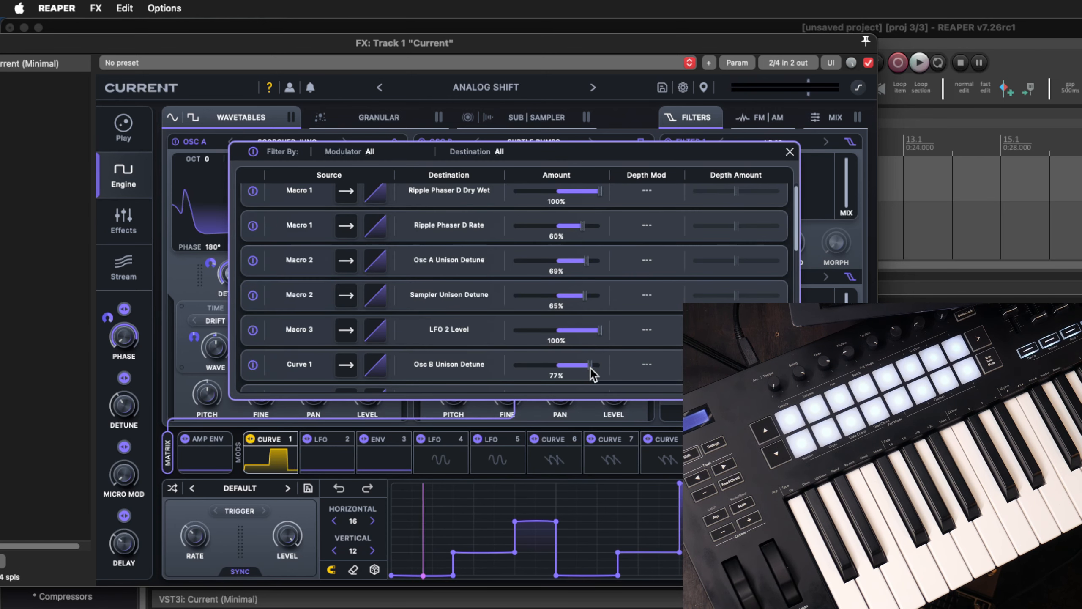
drag(591, 368, 561, 371)
click(168, 451)
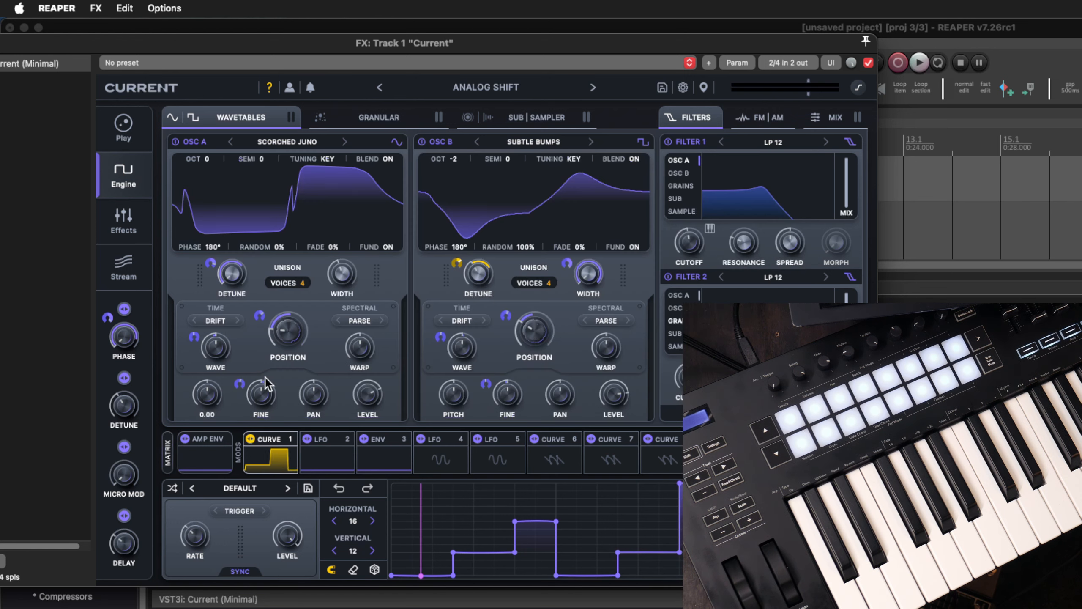
mouse_move(455, 261)
mouse_down()
mouse_move(454, 301)
mouse_move(454, 280)
mouse_up()
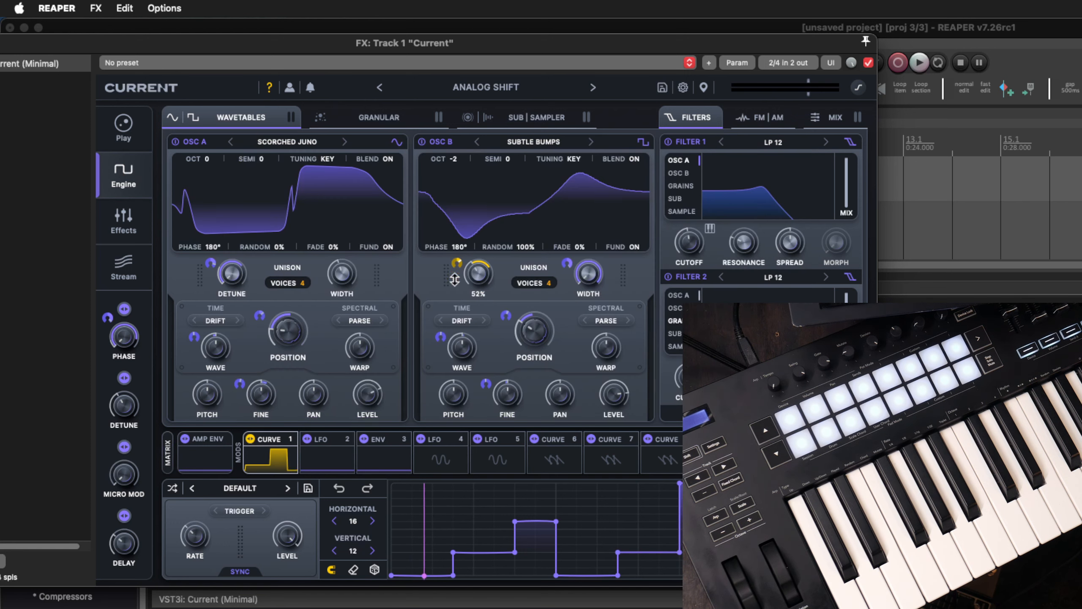
Step: Bypass the Curve 1 to Osc B Unison Detune assignment in the modulation matrix
click(167, 451)
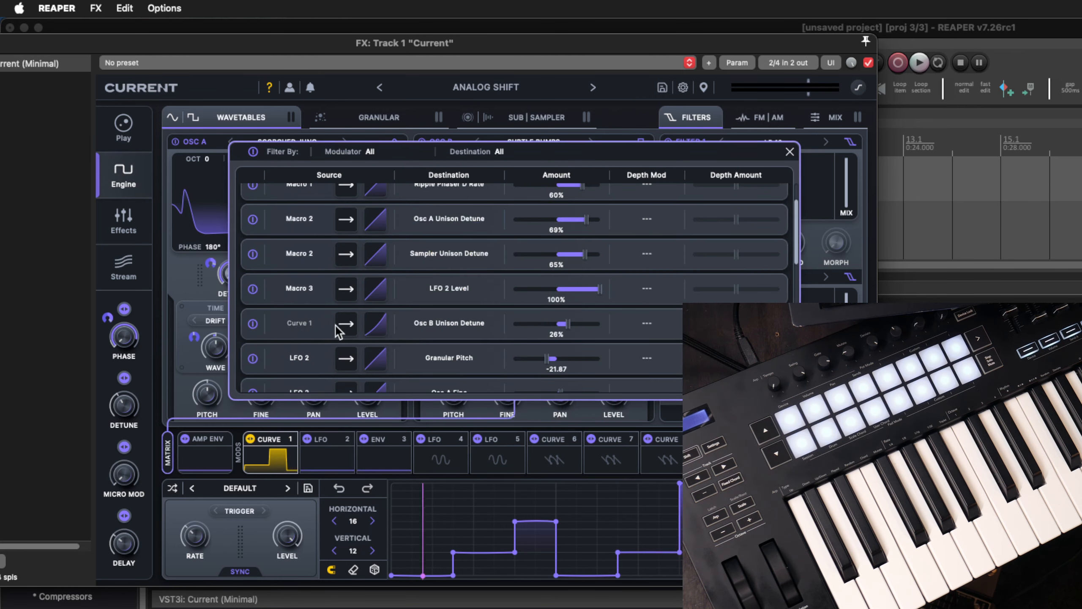
click(253, 326)
click(253, 324)
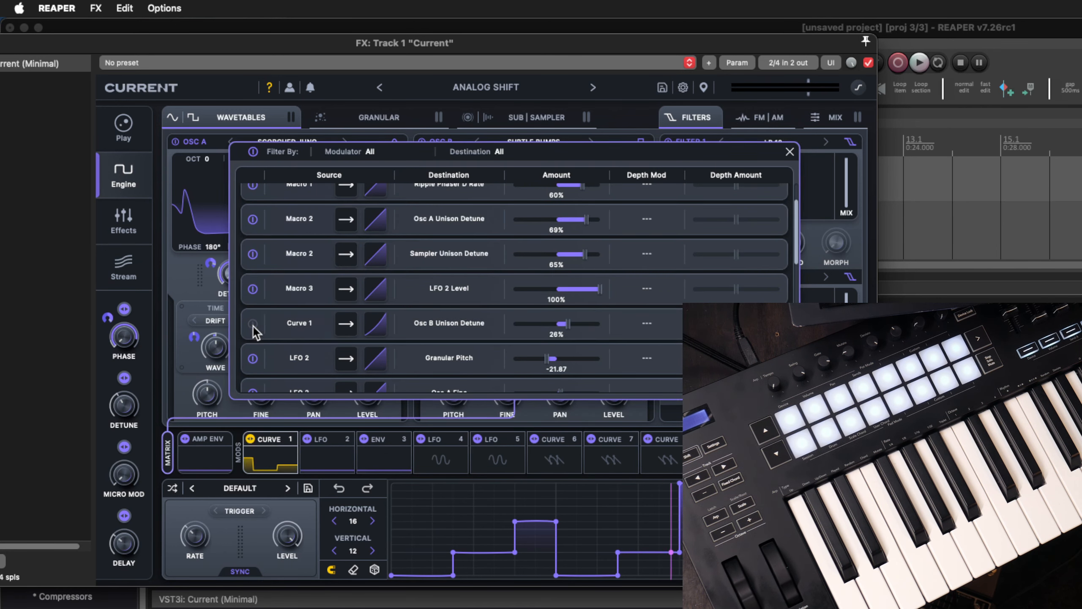
Step: Switch the Curve 1 to Osc B Unison Detune assignment to bipolar and back to unipolar, and bend its response curve steeply
click(346, 324)
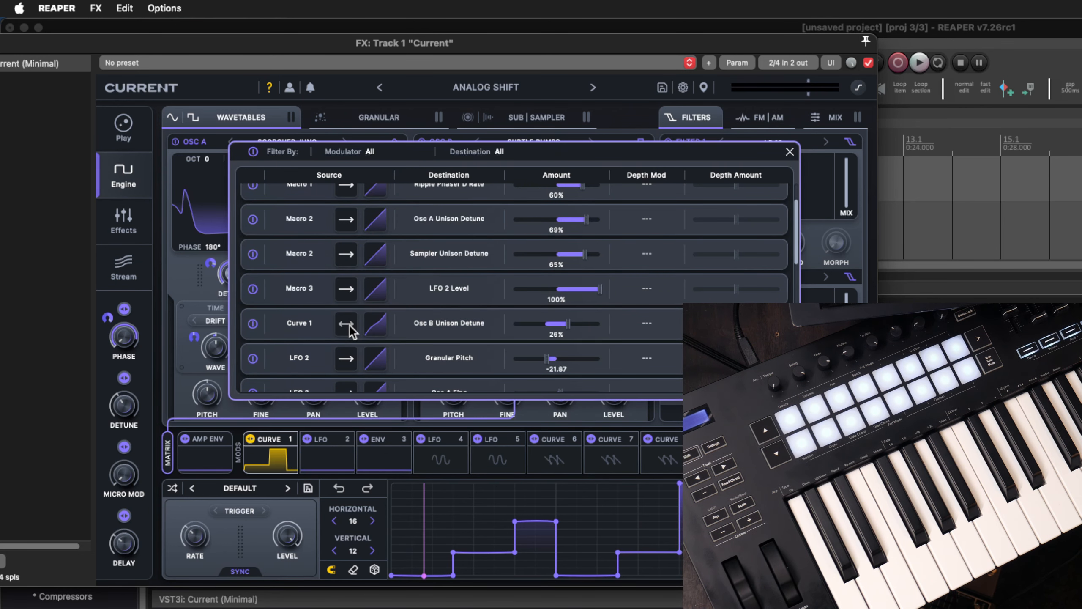
click(346, 323)
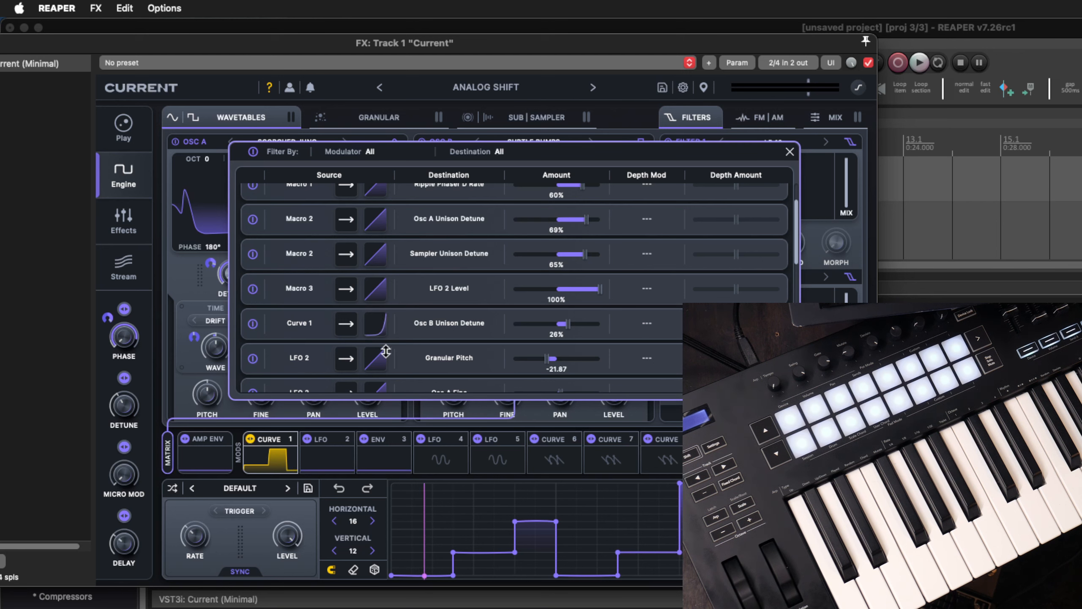
drag(367, 324, 367, 337)
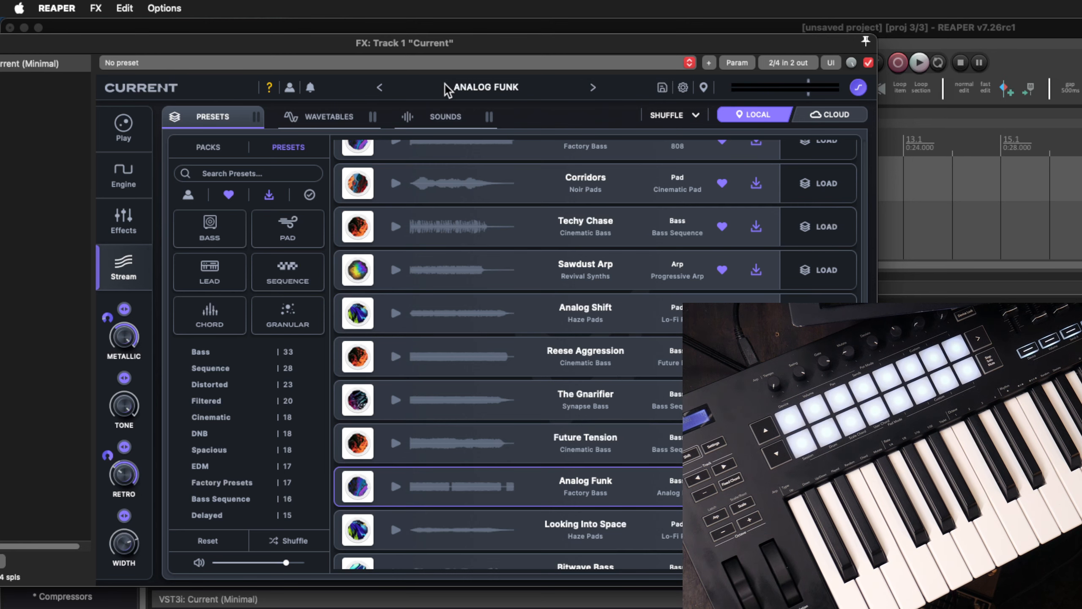
Step: Open the preset browser from the Analog Funk preset name and browse the Factory Bass category
click(454, 88)
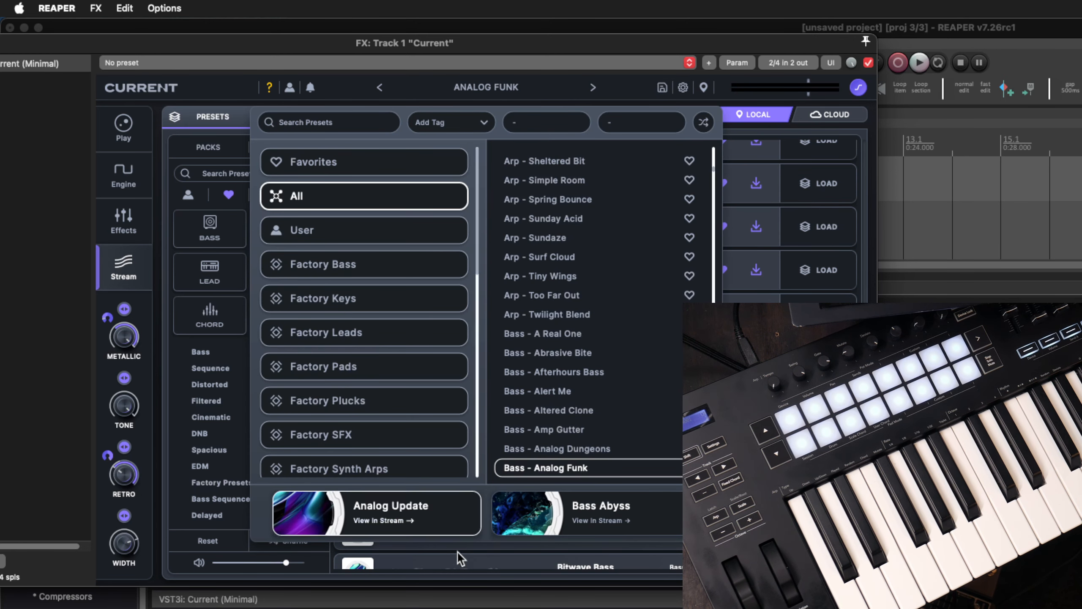
scroll(579, 369, down, 15)
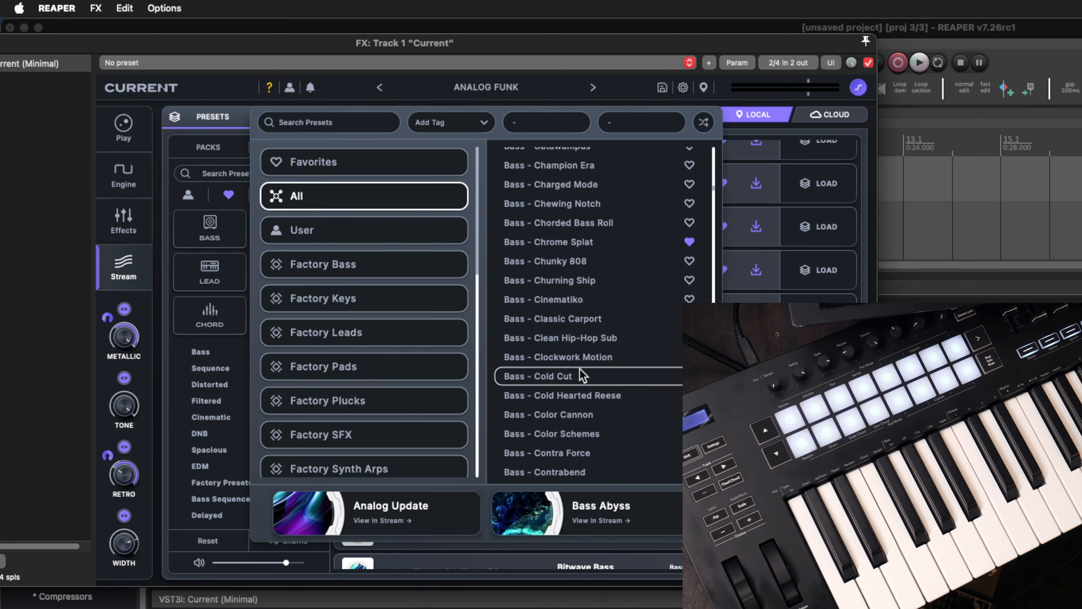
scroll(410, 261, down, 1)
click(387, 240)
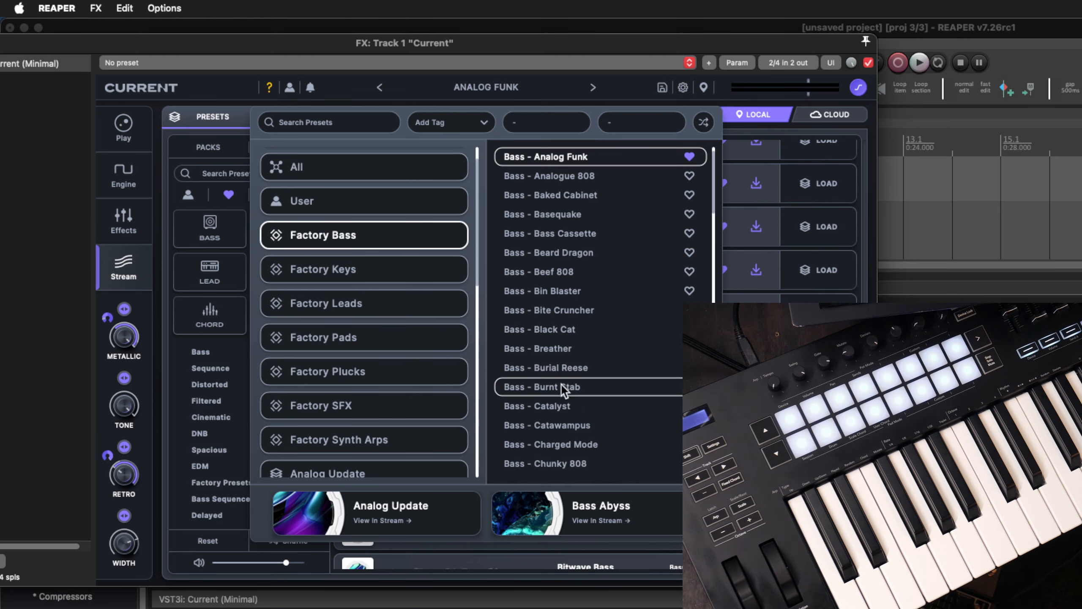
scroll(562, 385, down, 5)
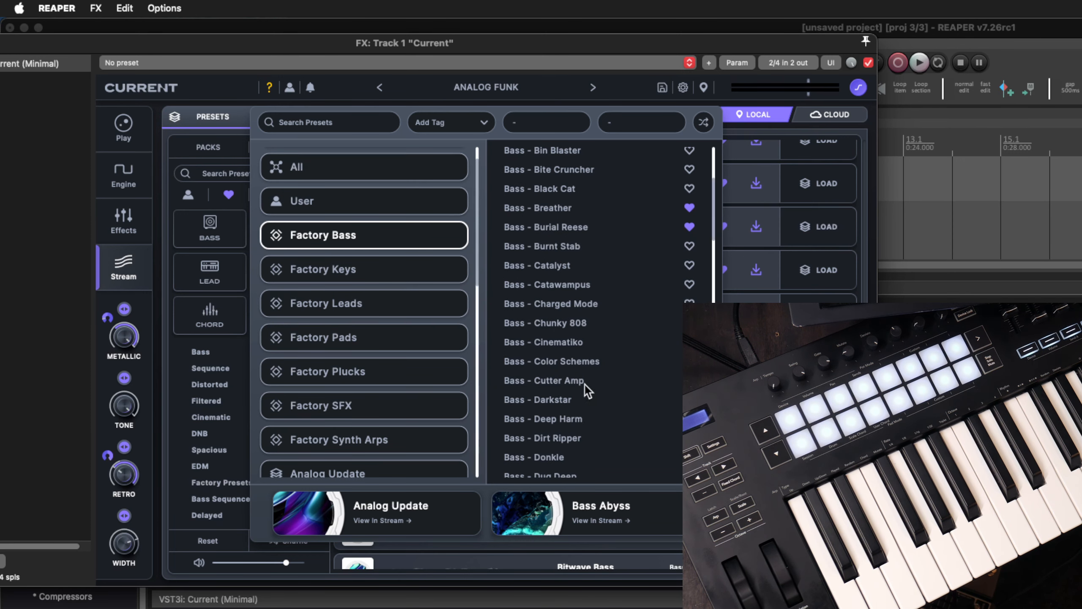
click(447, 122)
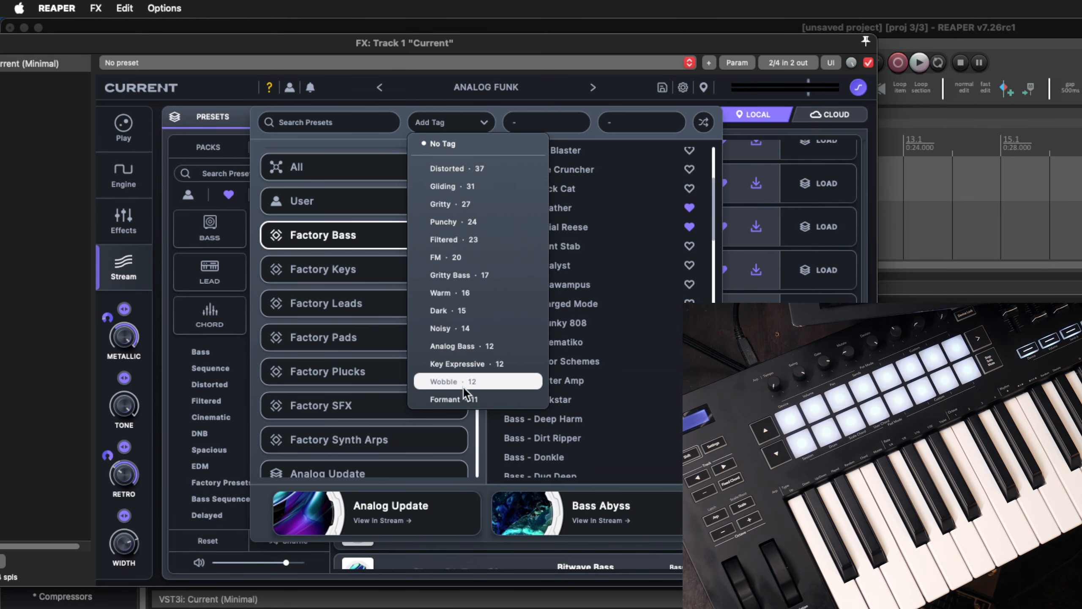
click(491, 90)
click(483, 86)
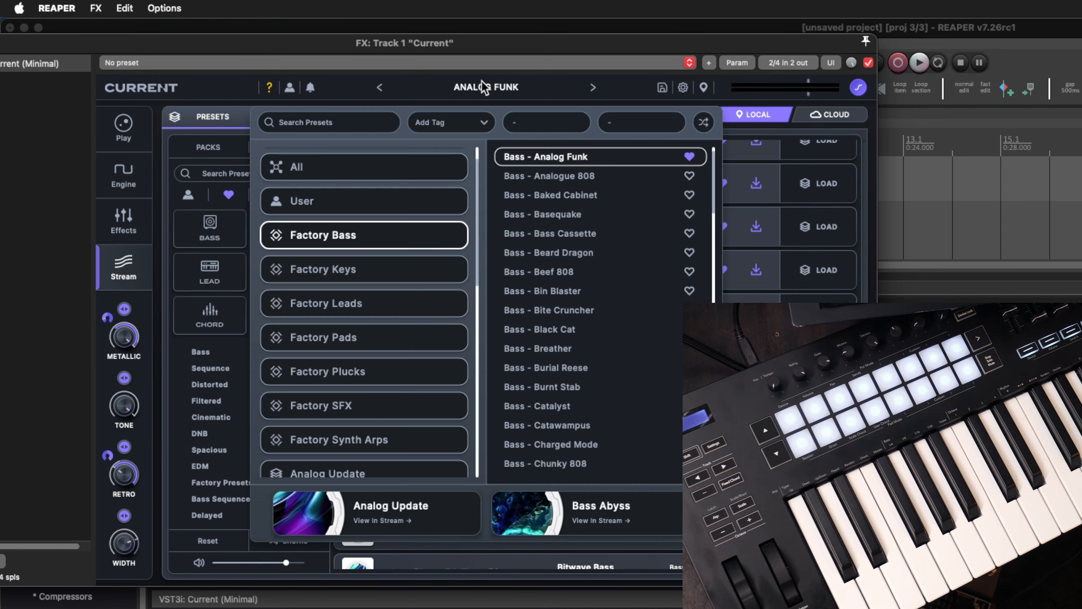
Step: Filter the Factory Bass presets by the Distorted and Gritty tags
click(481, 123)
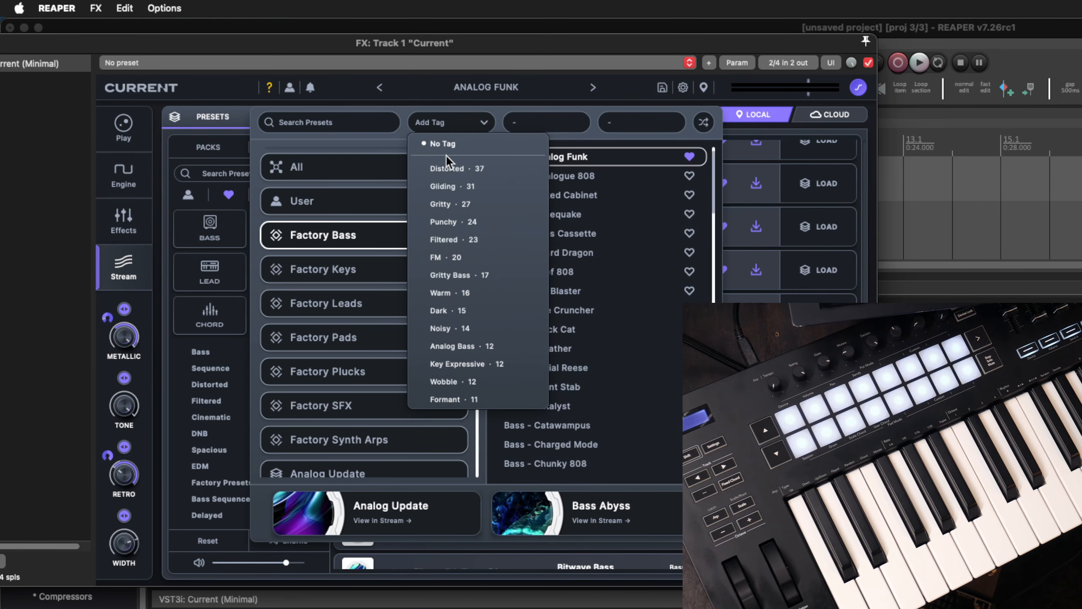
click(452, 167)
click(532, 128)
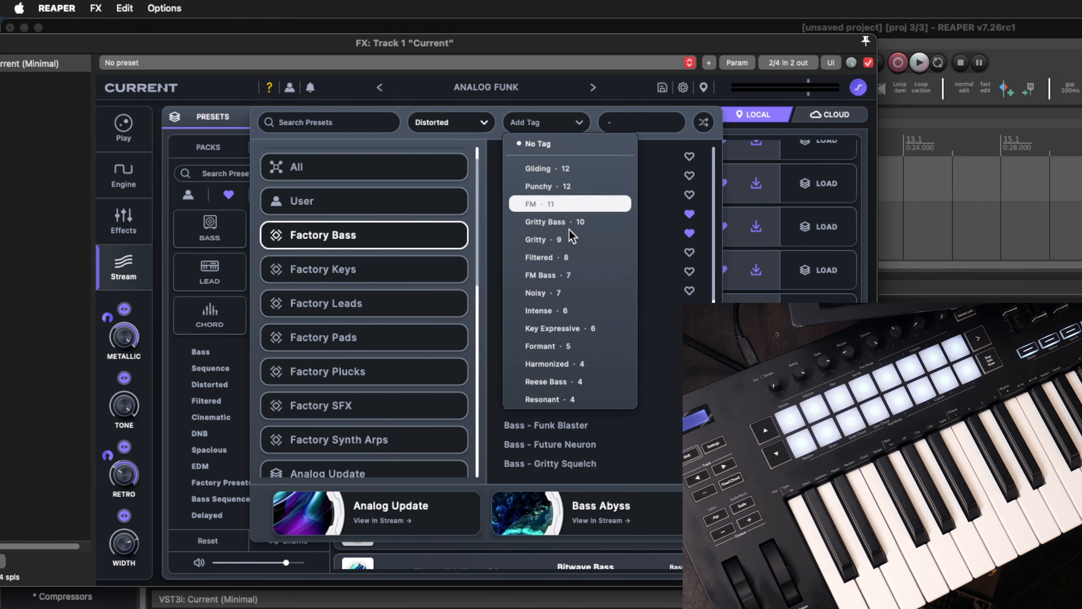
click(569, 240)
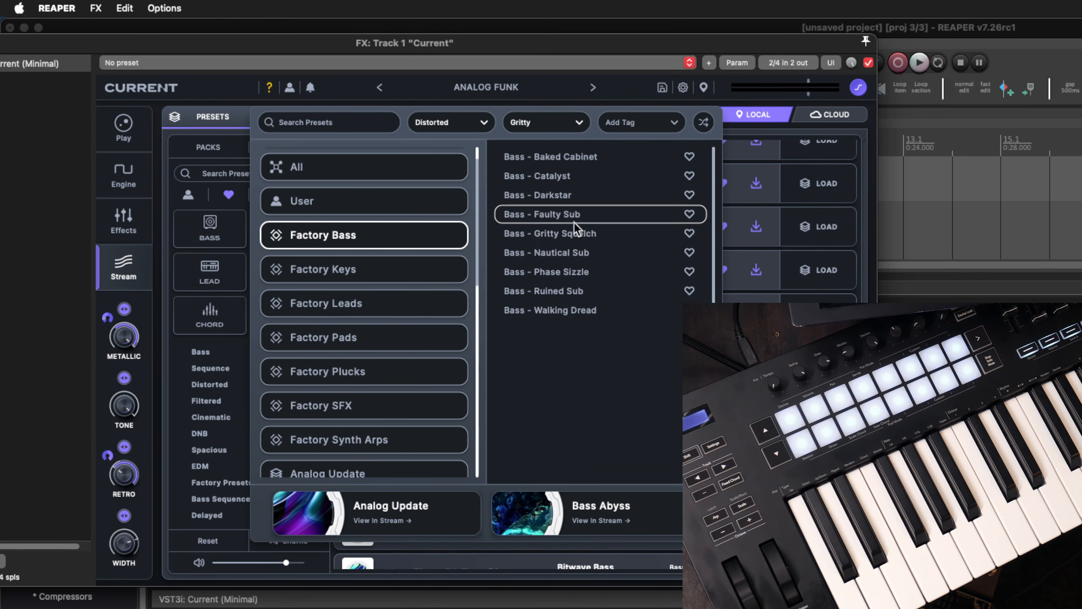
Step: Audition the Catalyst bass preset from the filtered list and load Darkstar after it
click(623, 179)
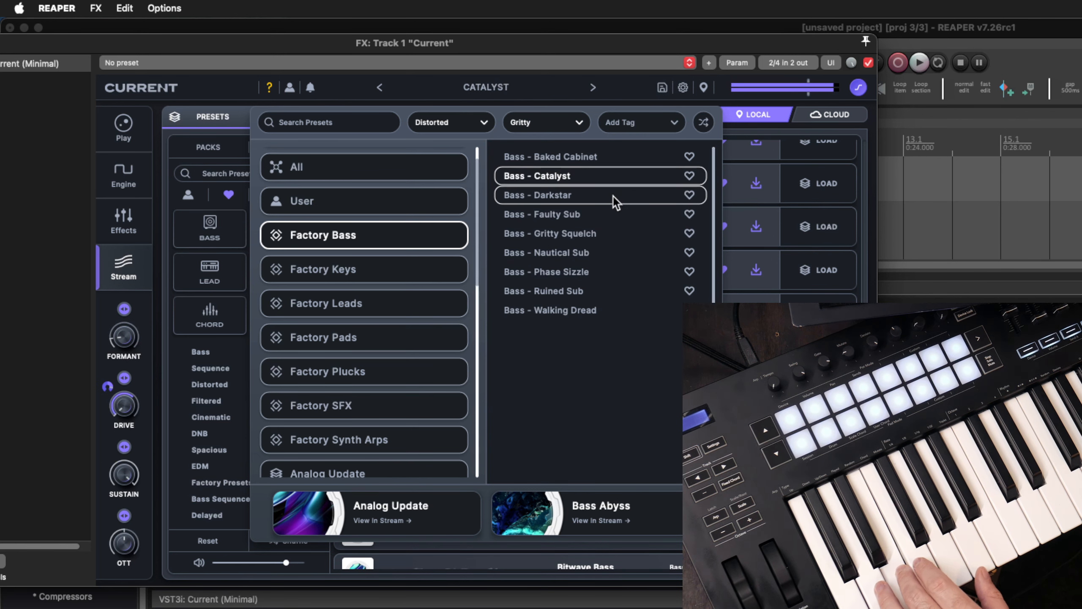
click(612, 196)
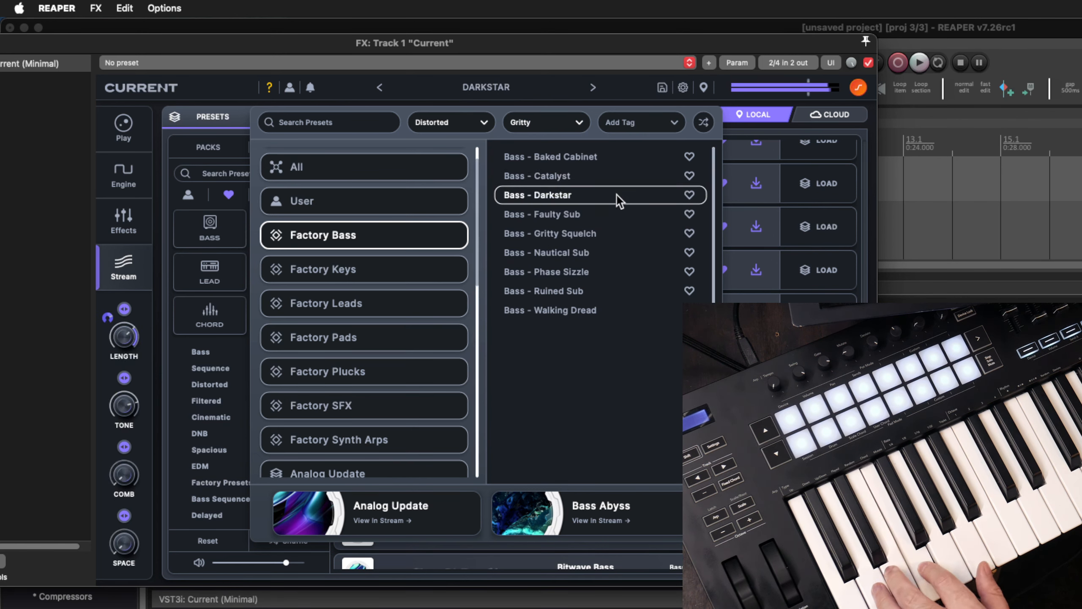